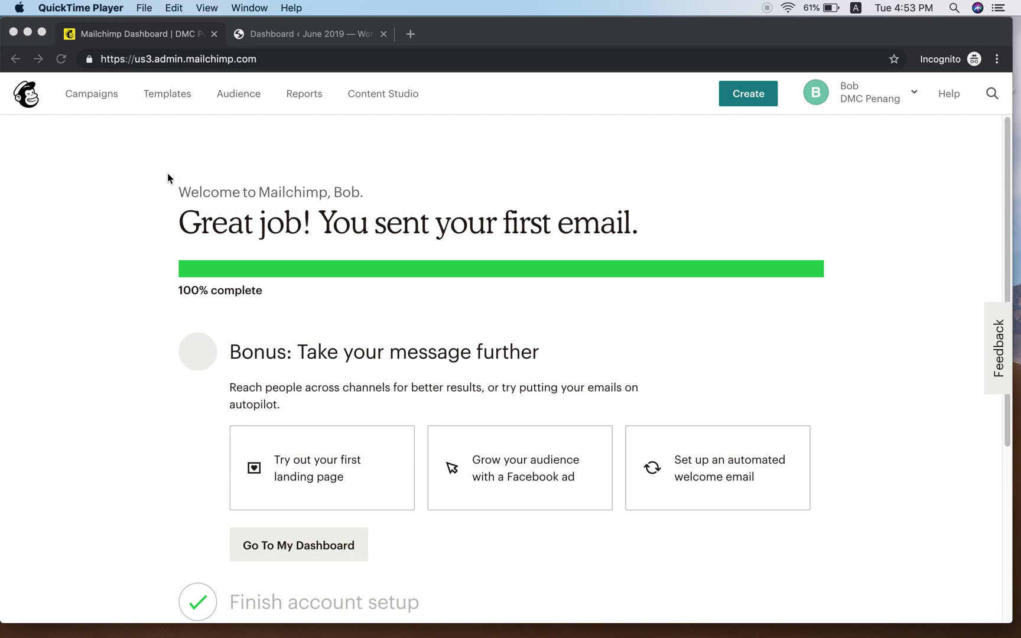
# Open the signup forms page for the DMC Penang audience
pyautogui.click(235, 94)
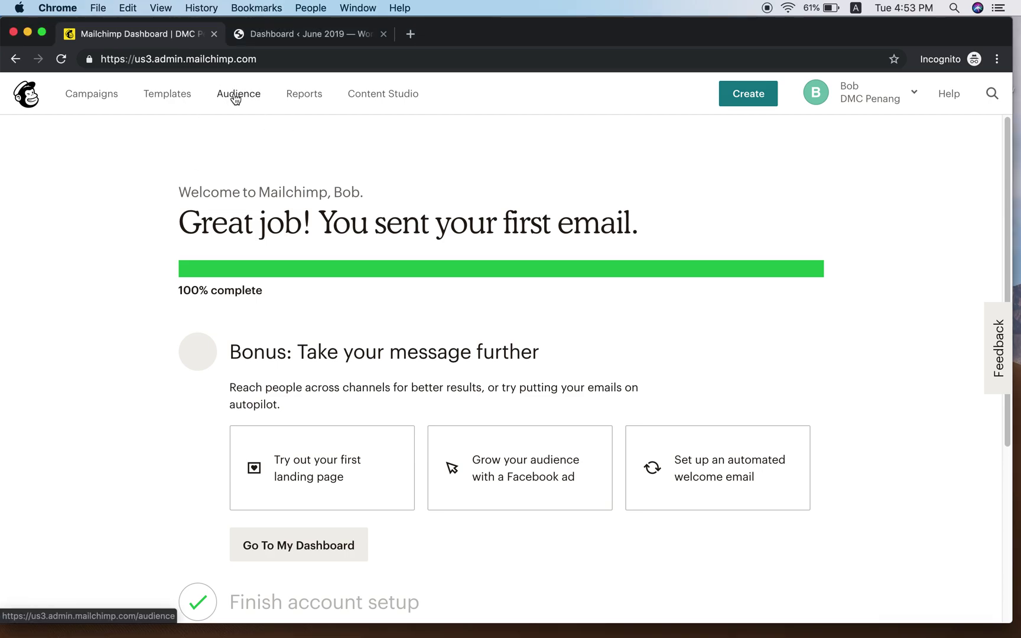
pyautogui.click(235, 96)
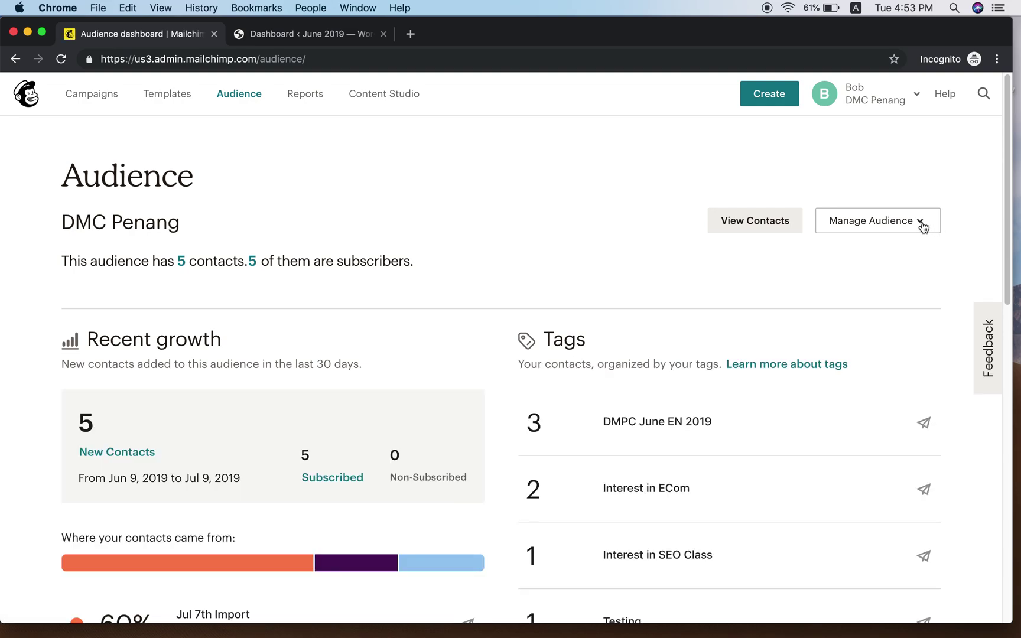
pyautogui.click(922, 224)
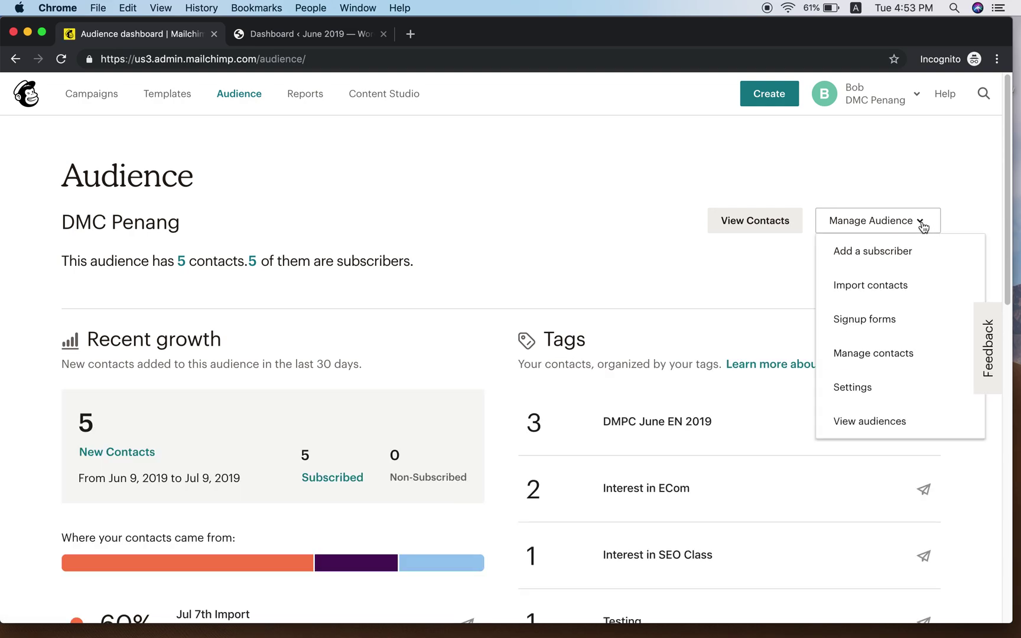
pyautogui.click(913, 321)
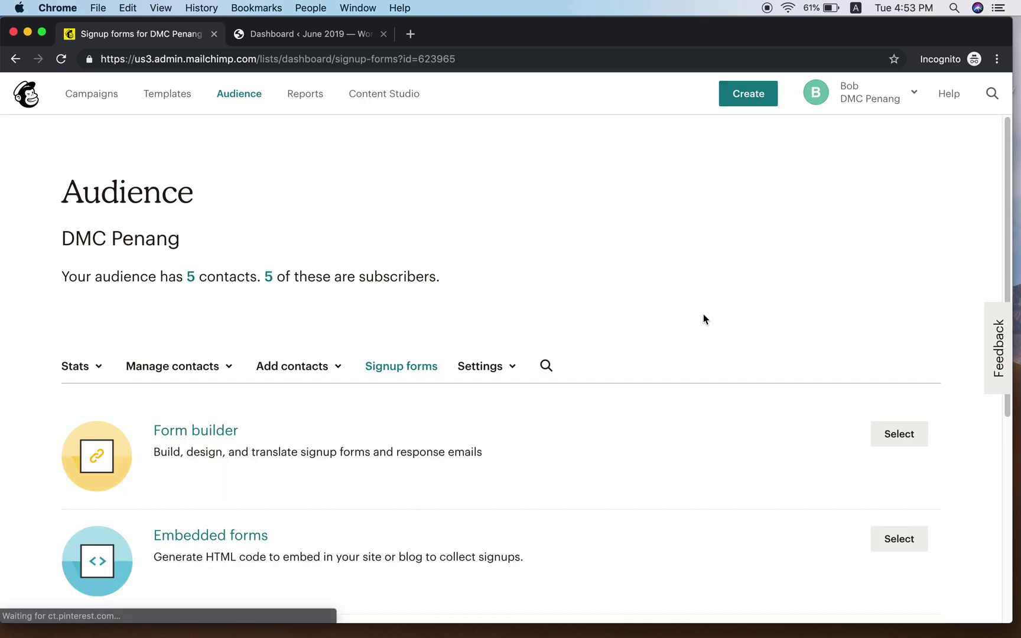
# Review the available signup form types and open the Subscriber pop-up editor
pyautogui.scroll(-1, 704, 315)
pyautogui.scroll(-3, 705, 317)
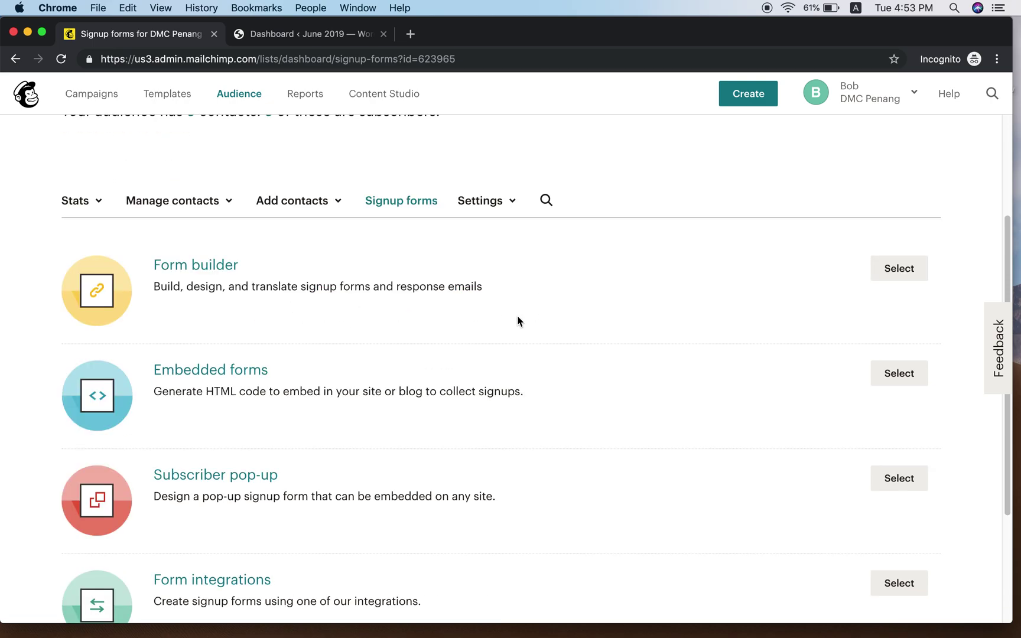
pyautogui.scroll(-2, 519, 321)
pyautogui.scroll(-2, 511, 339)
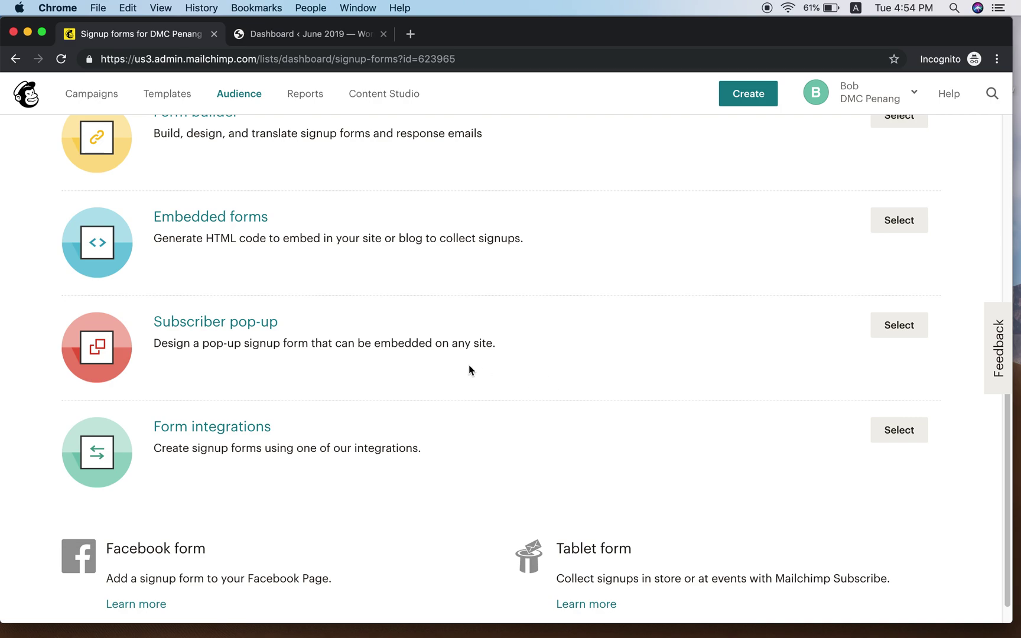
pyautogui.scroll(2, 952, 315)
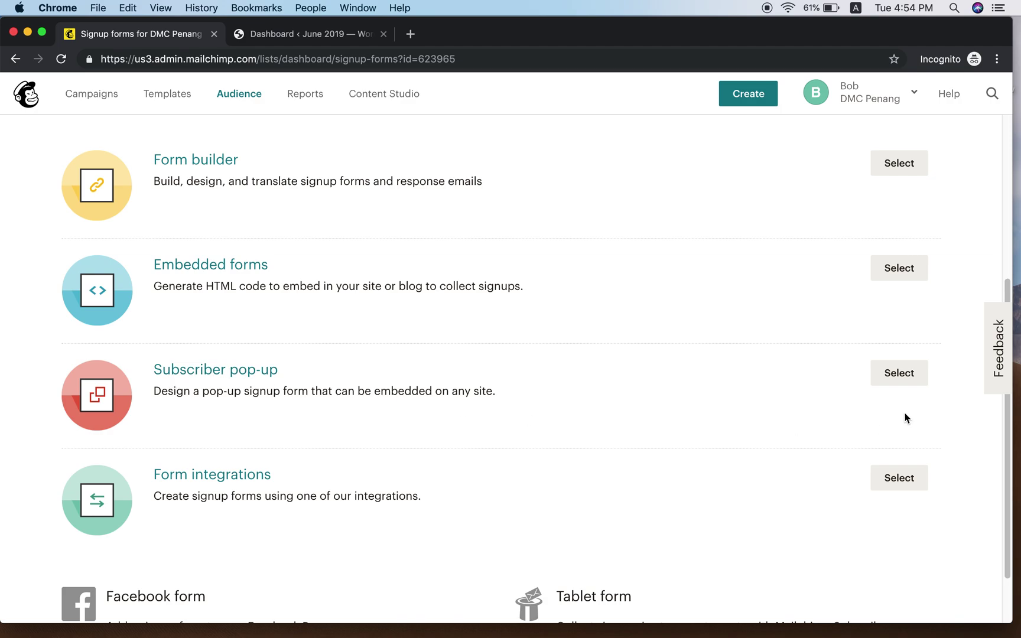
pyautogui.click(910, 377)
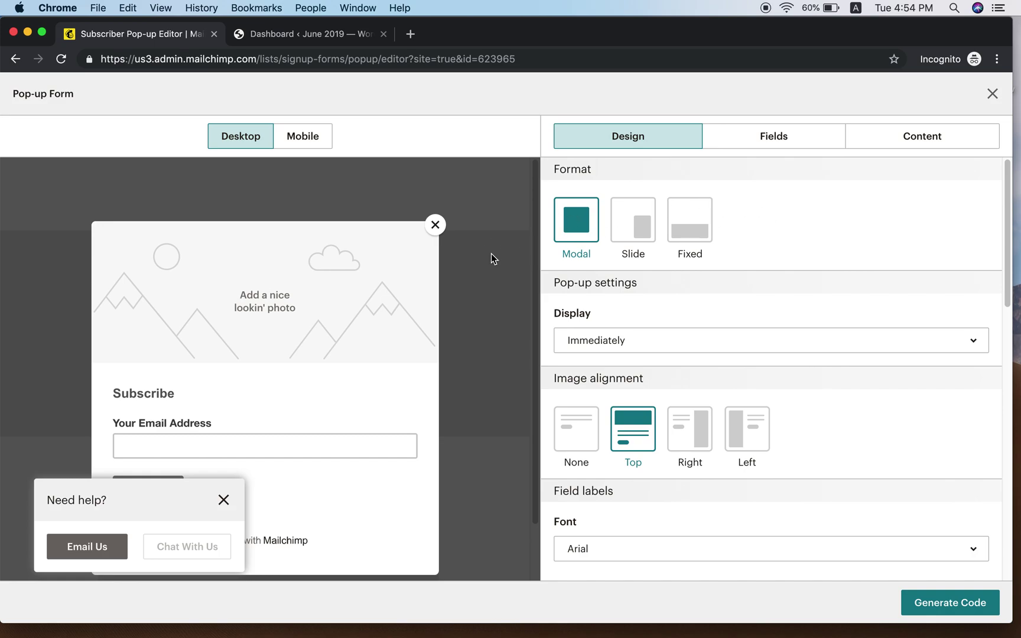
# Try the Slide and Fixed formats for the pop-up form and return it to Modal
pyautogui.click(632, 219)
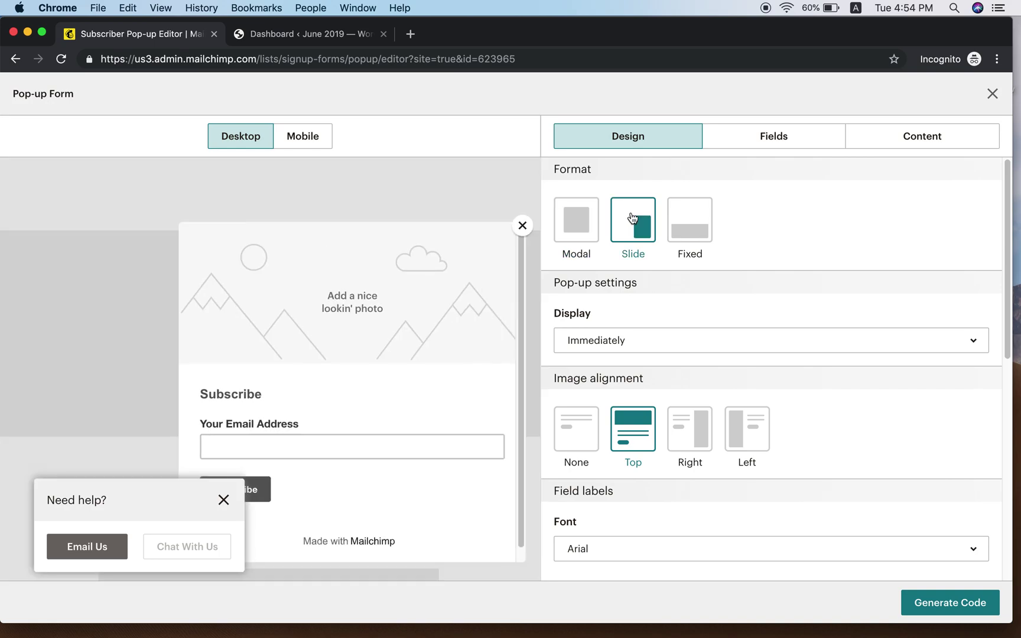
pyautogui.click(687, 222)
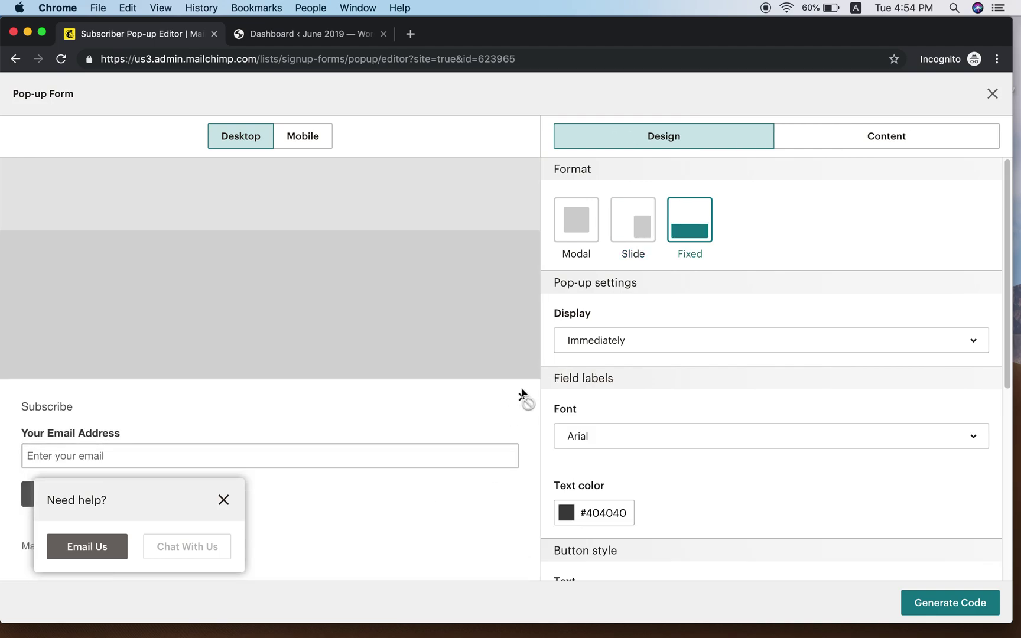
pyautogui.click(572, 225)
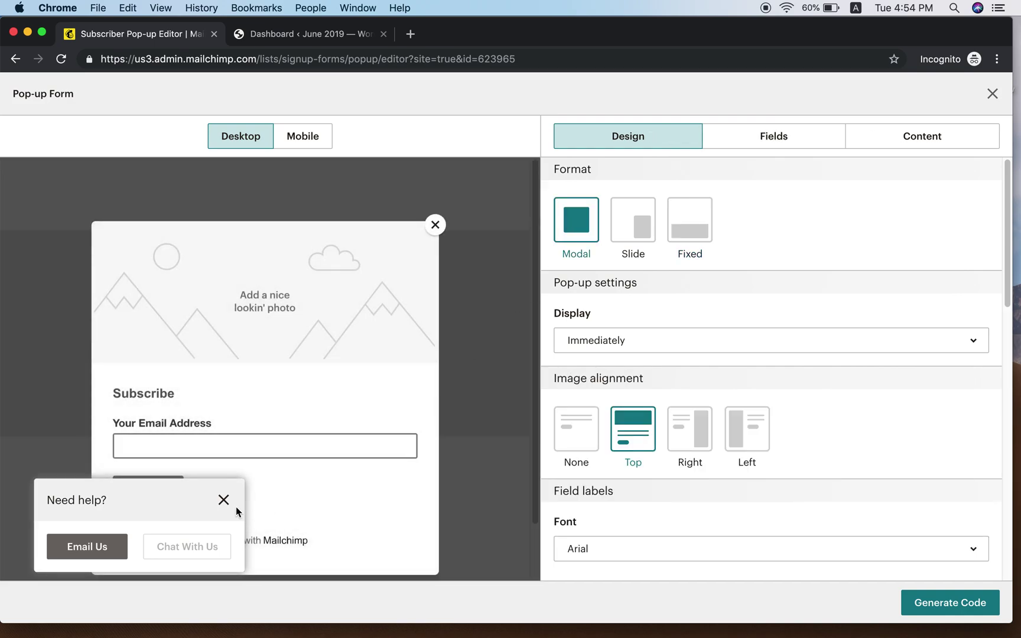
# Dismiss the help box and set the pop-up form to display on exit
pyautogui.click(224, 502)
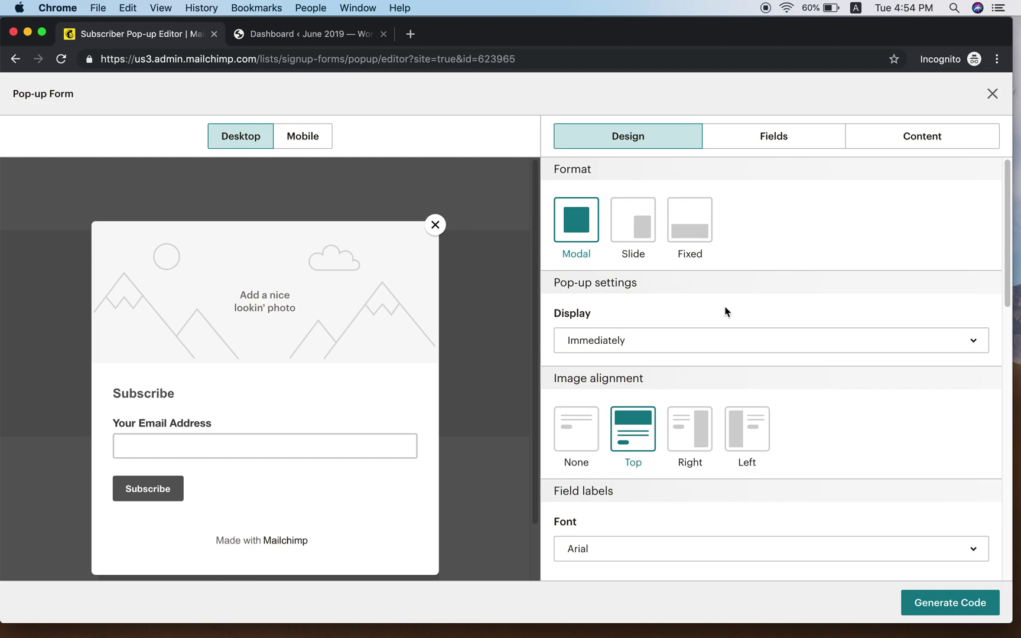
pyautogui.scroll(-3, 902, 274)
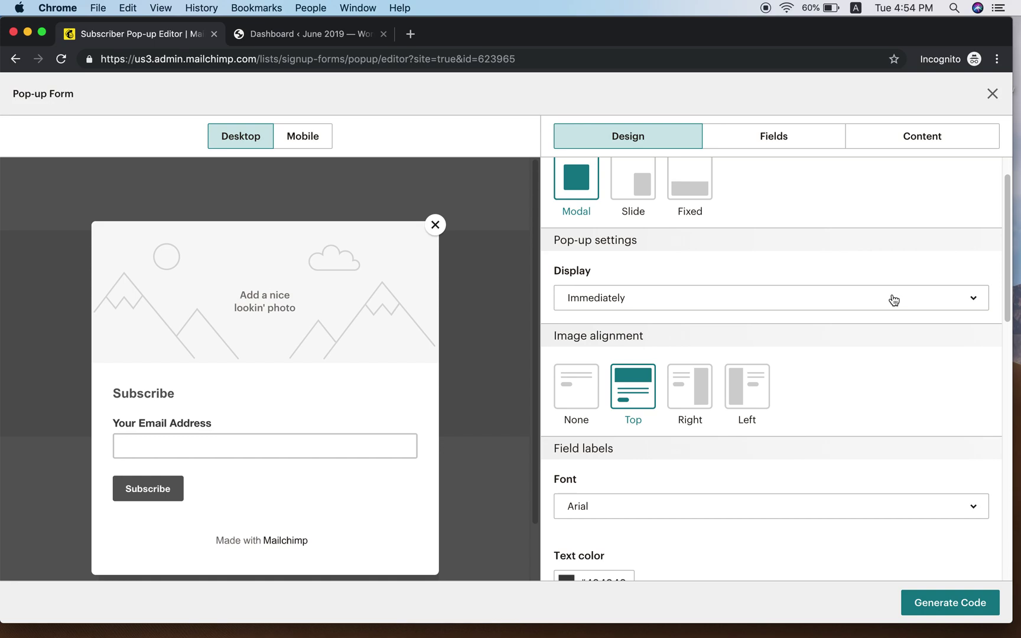
pyautogui.click(894, 300)
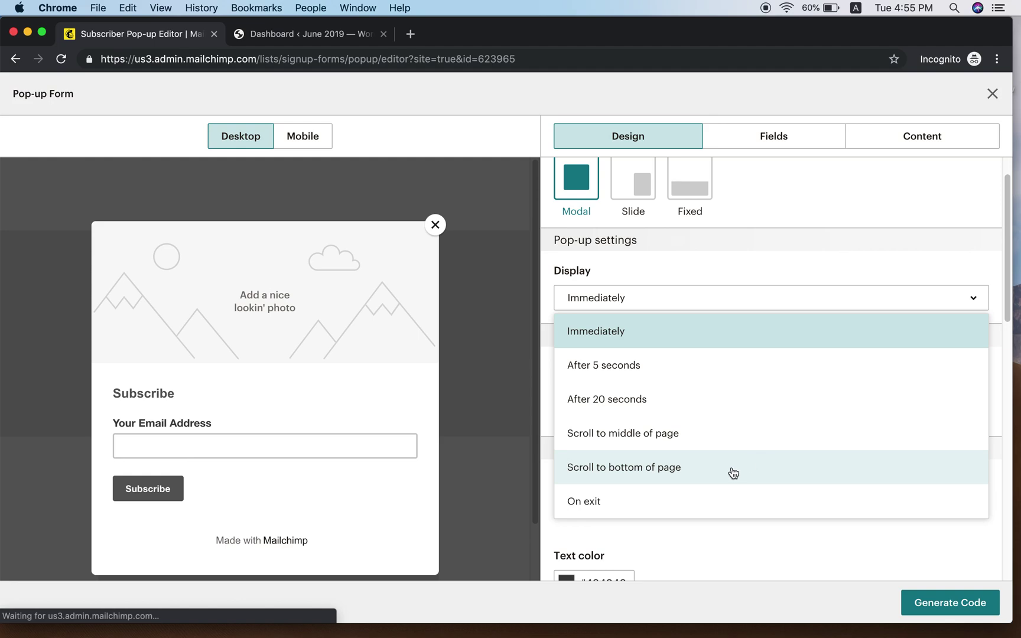
pyautogui.click(651, 500)
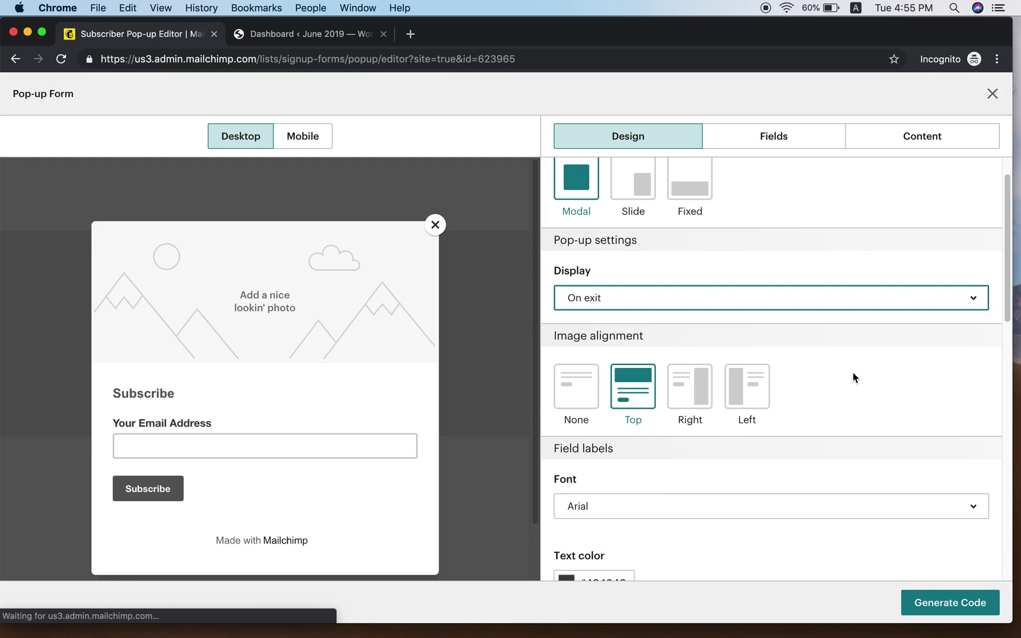
# Try the Right and Left image alignments on the pop-up form and return it to Top
pyautogui.scroll(-3, 852, 373)
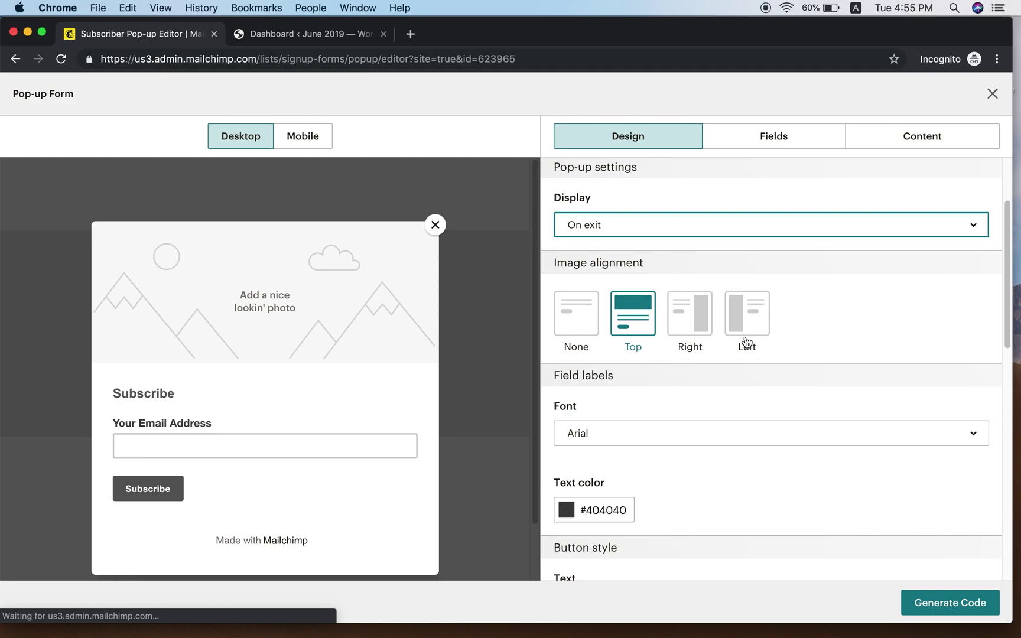
pyautogui.click(685, 313)
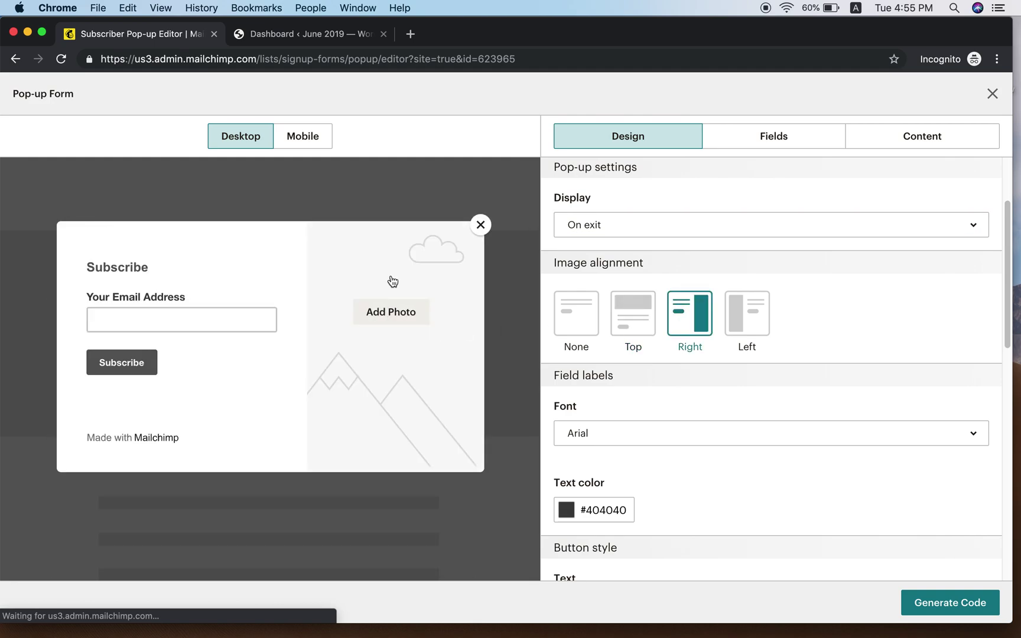
pyautogui.click(755, 323)
pyautogui.moveTo(179, 303)
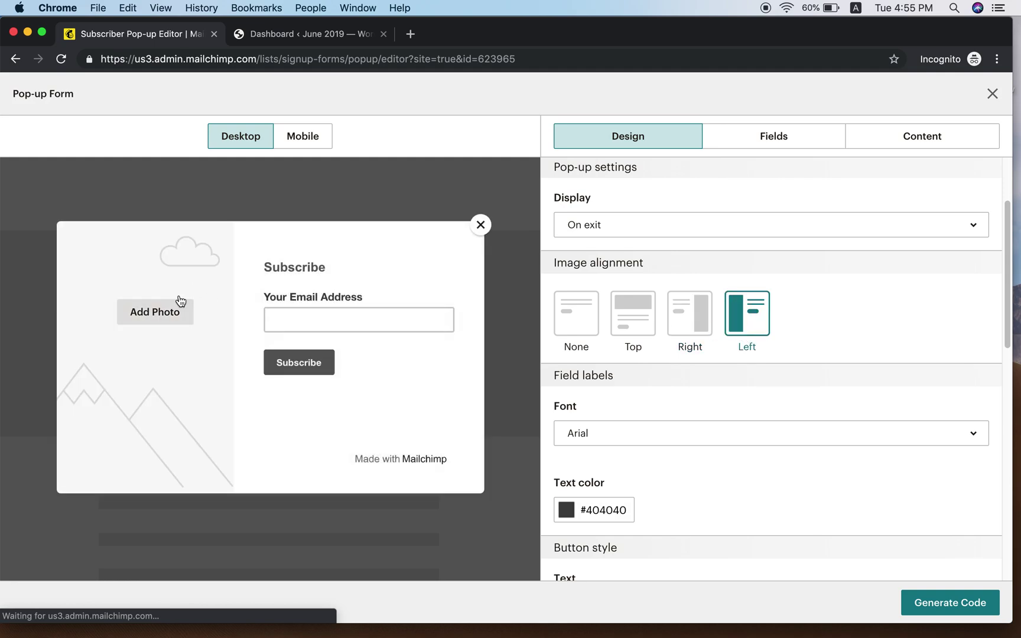
pyautogui.click(633, 314)
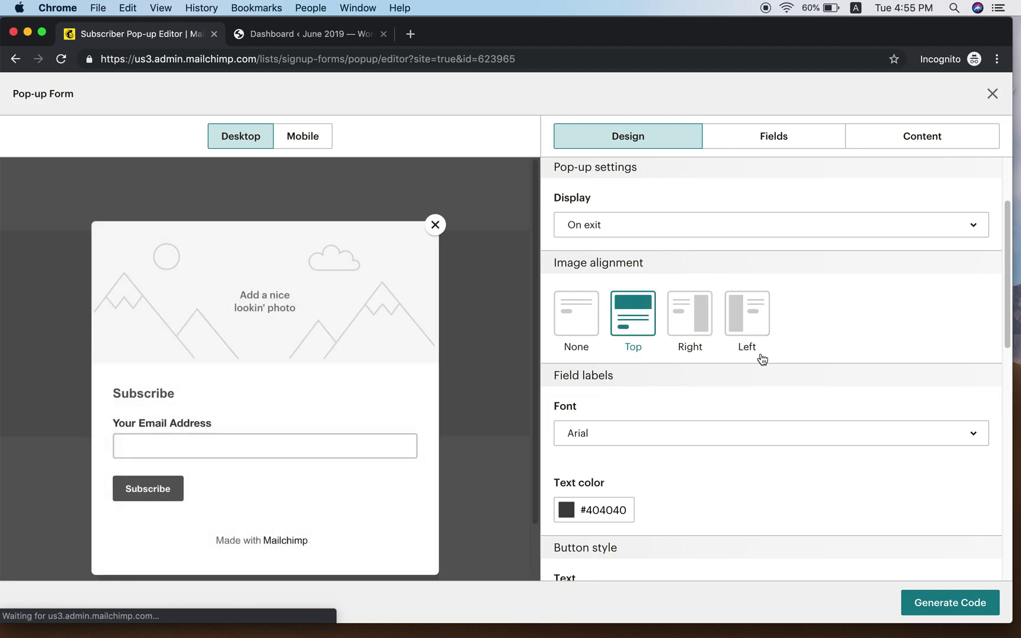
# Look through the font choices for the field labels without picking a different one
pyautogui.scroll(-3, 795, 369)
pyautogui.scroll(-2, 795, 371)
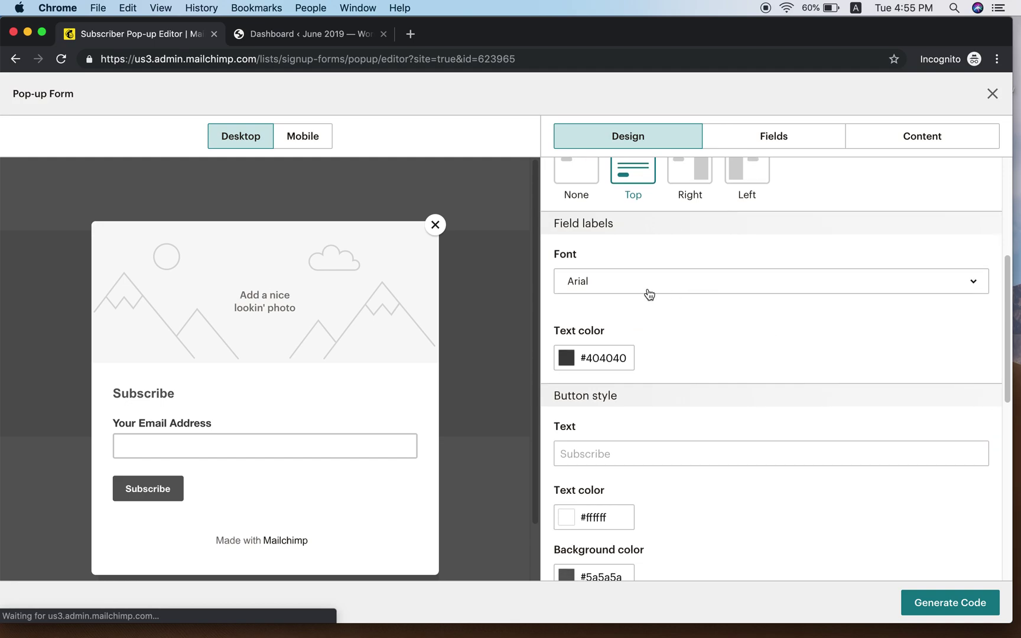
pyautogui.click(778, 285)
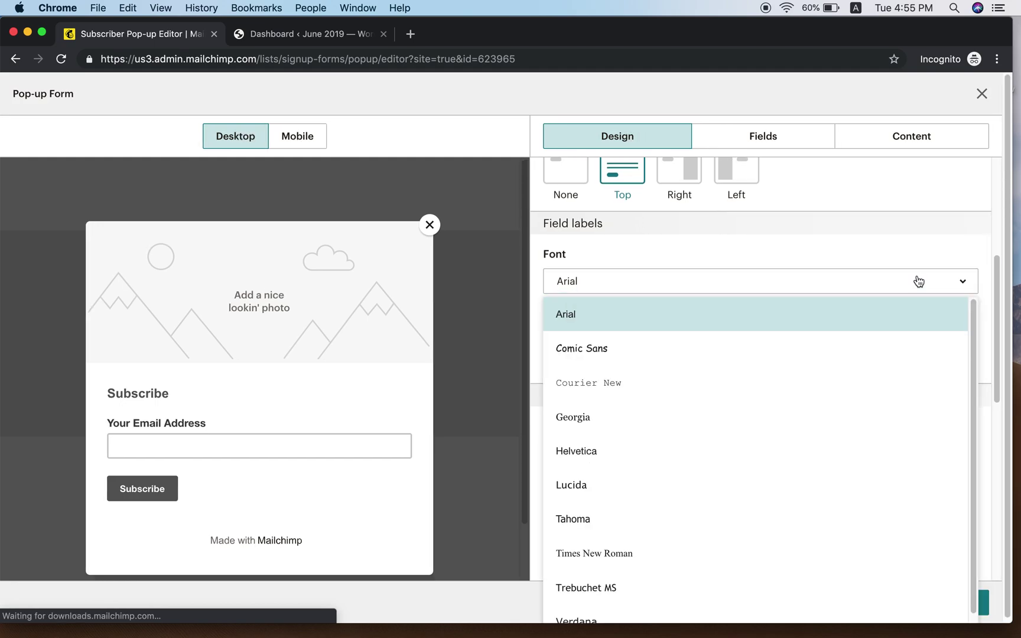
pyautogui.click(688, 245)
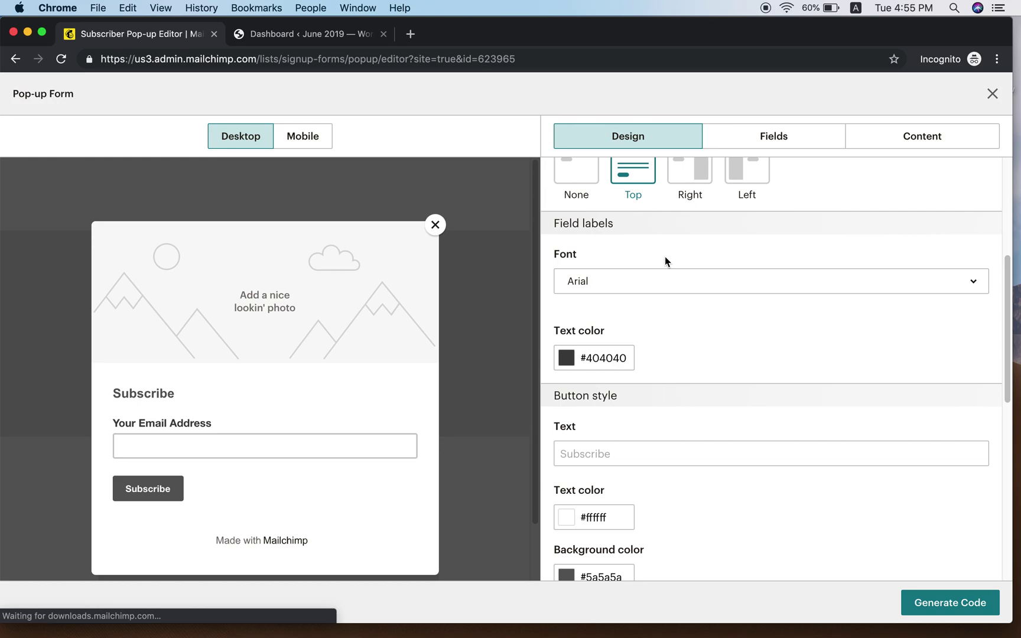
# Set the field labels' text color to the black preset #222222
pyautogui.scroll(-2, 684, 319)
pyautogui.scroll(-3, 684, 319)
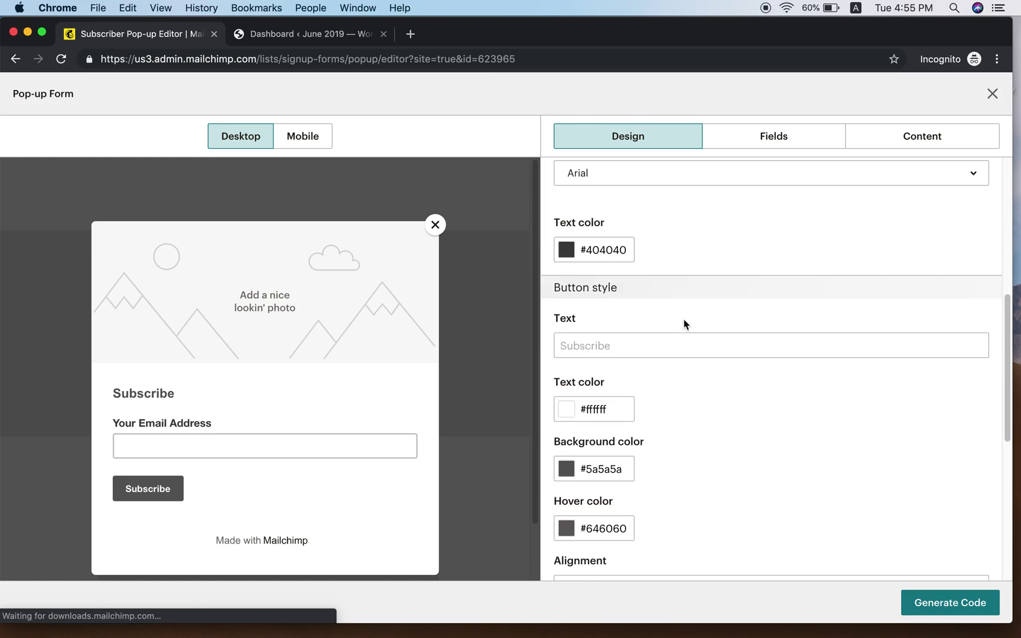
pyautogui.click(567, 251)
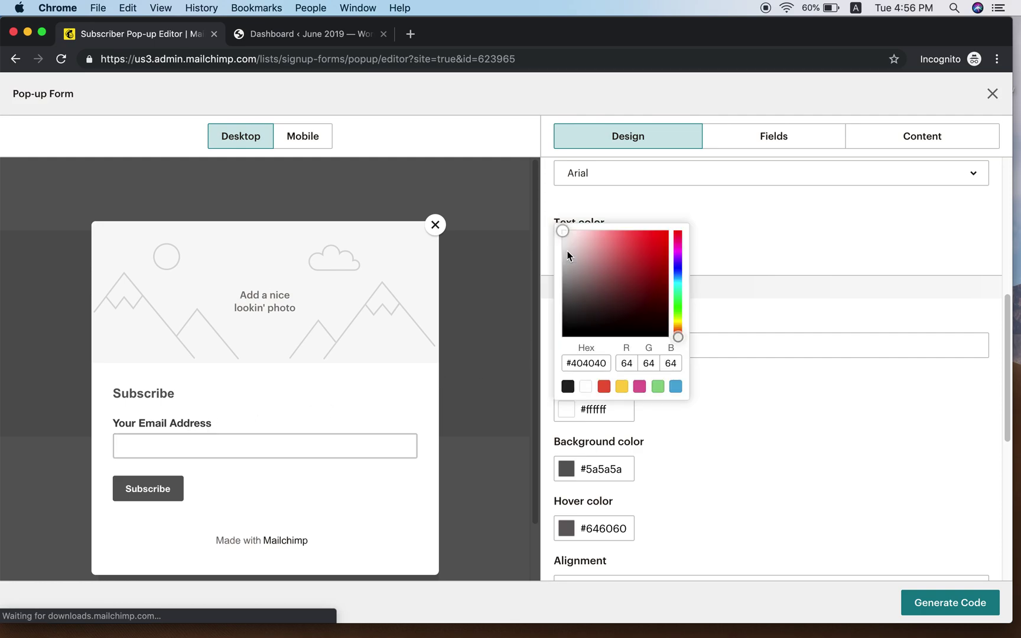
pyautogui.click(567, 386)
pyautogui.click(749, 244)
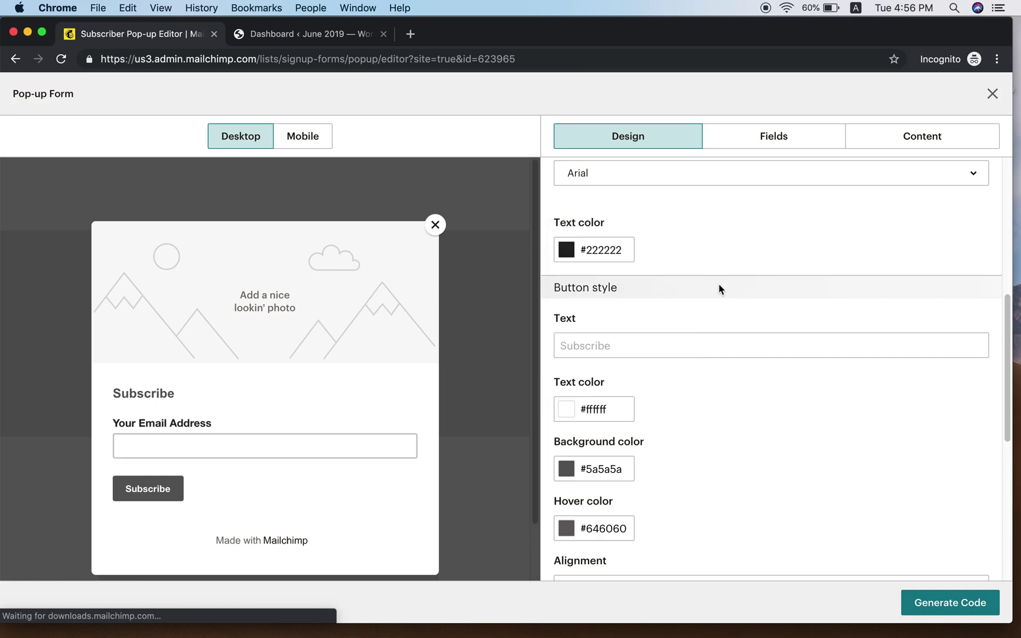
# Set the form button's text to "Get The Offer"
pyautogui.scroll(-1, 718, 284)
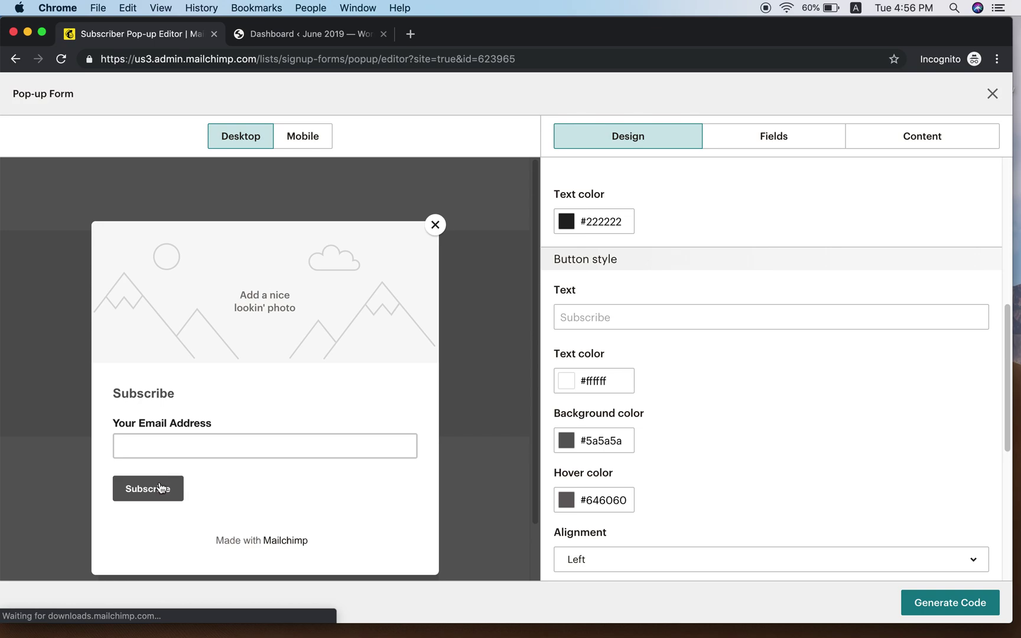
pyautogui.click(622, 318)
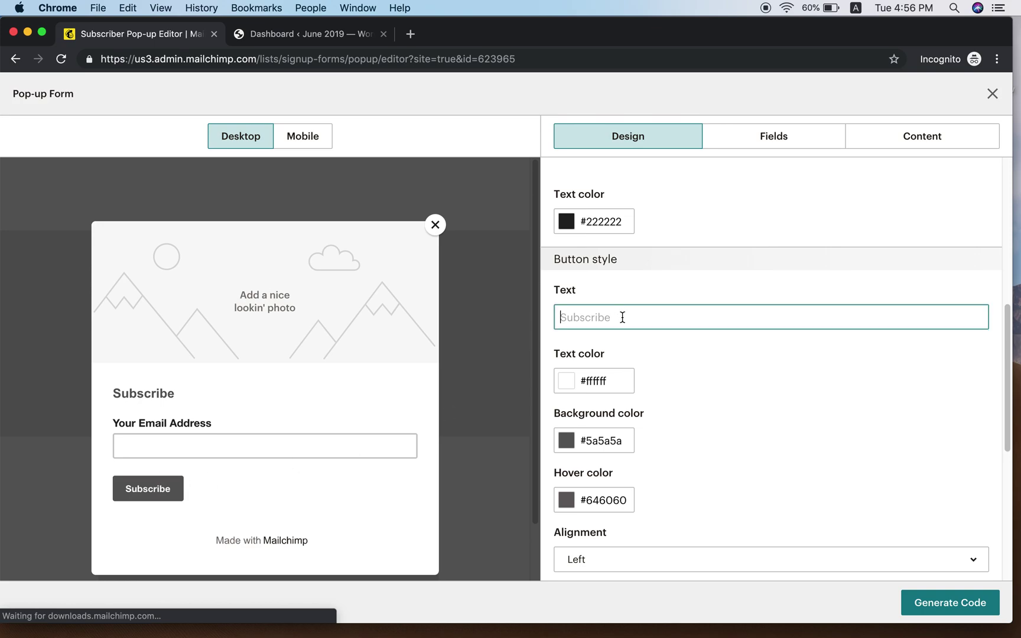
pyautogui.write('Sign')
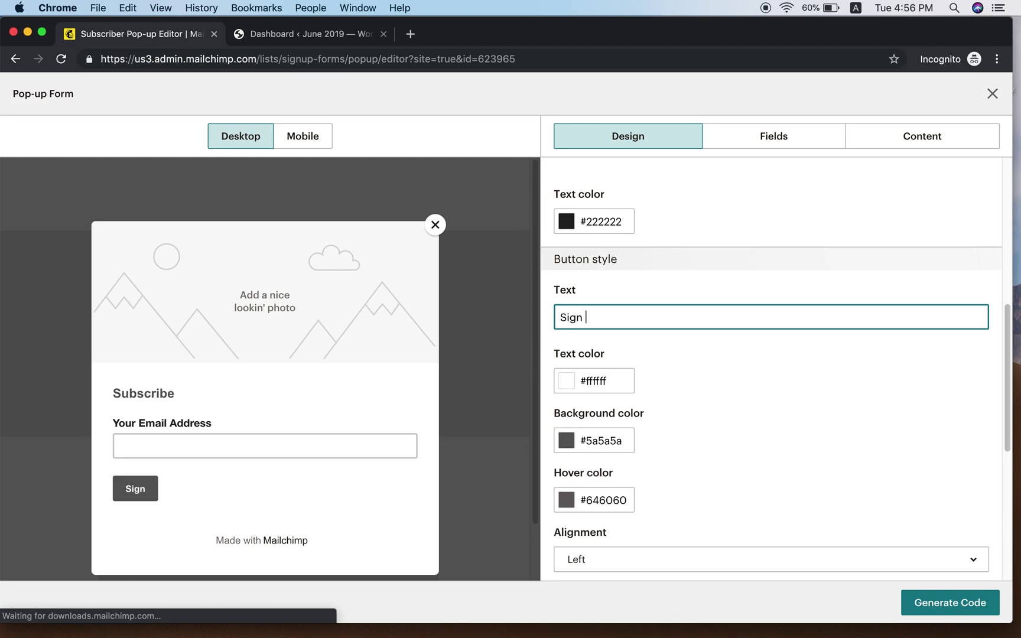
pyautogui.press('BackSpace')
pyautogui.press('BackSpace')
pyautogui.press('BackSpace')
pyautogui.press('BackSpace')
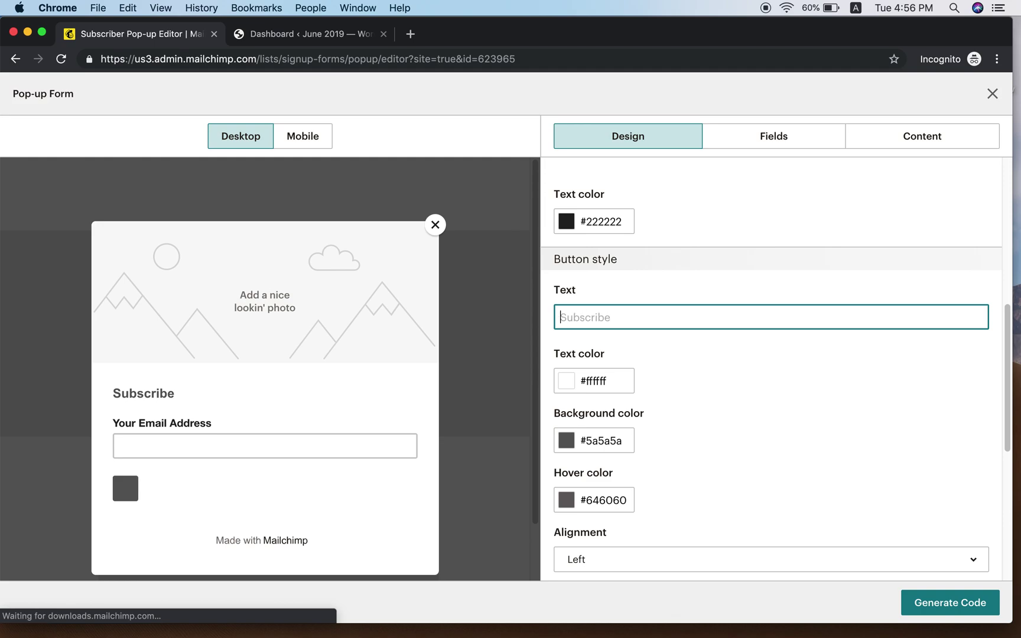
pyautogui.write('Get the')
pyautogui.press('BackSpace')
pyautogui.press('BackSpace')
pyautogui.press('BackSpace')
pyautogui.press('BackSpace')
pyautogui.write('The Offer')
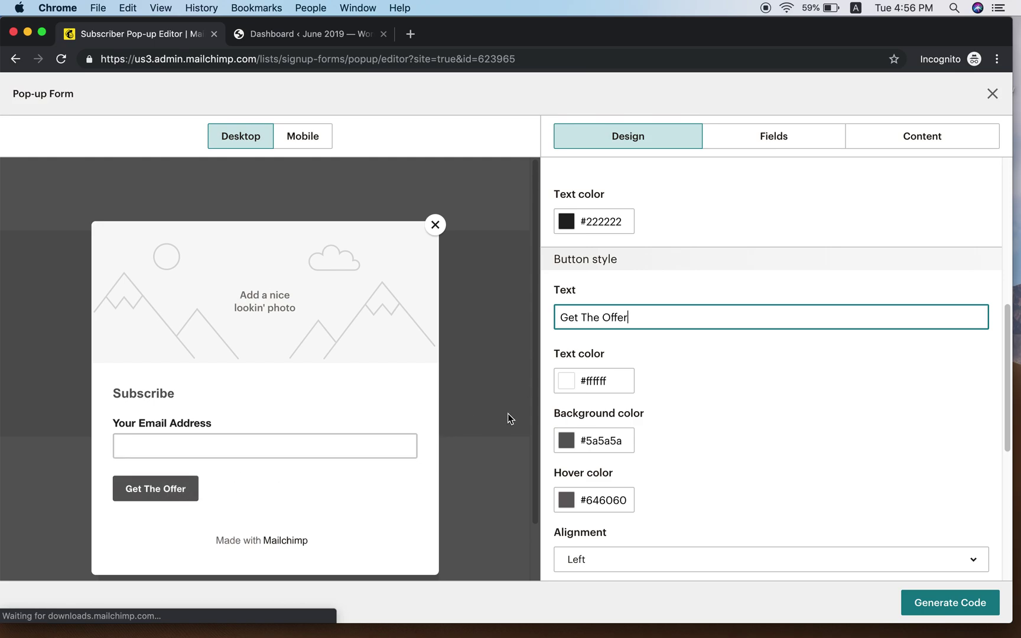
# Try red #f70505 as the button's text color and settle on off-white #f8f8f8
pyautogui.scroll(-2, 685, 368)
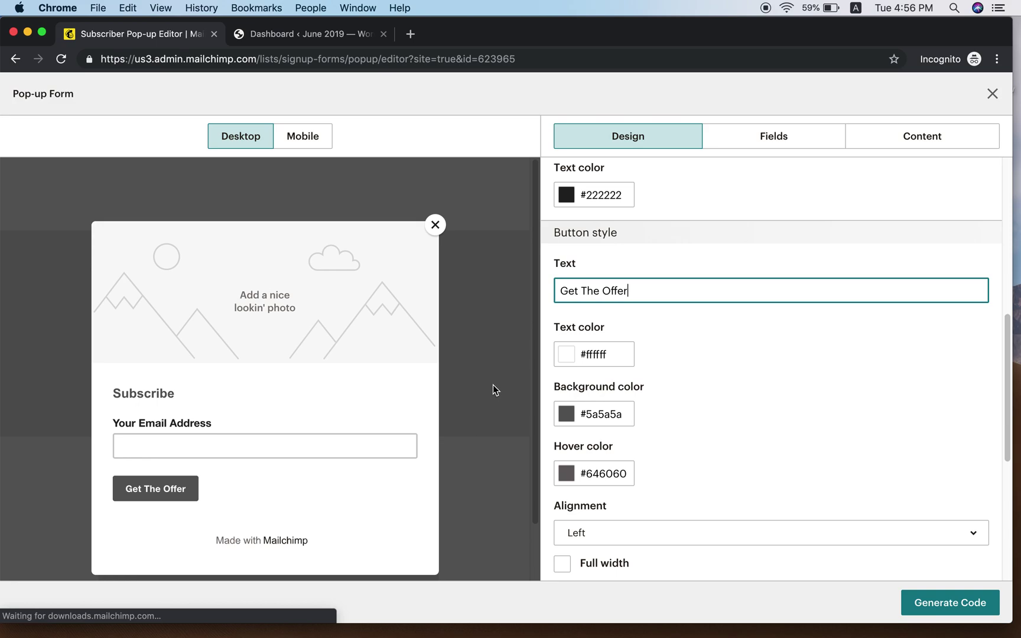
pyautogui.click(568, 357)
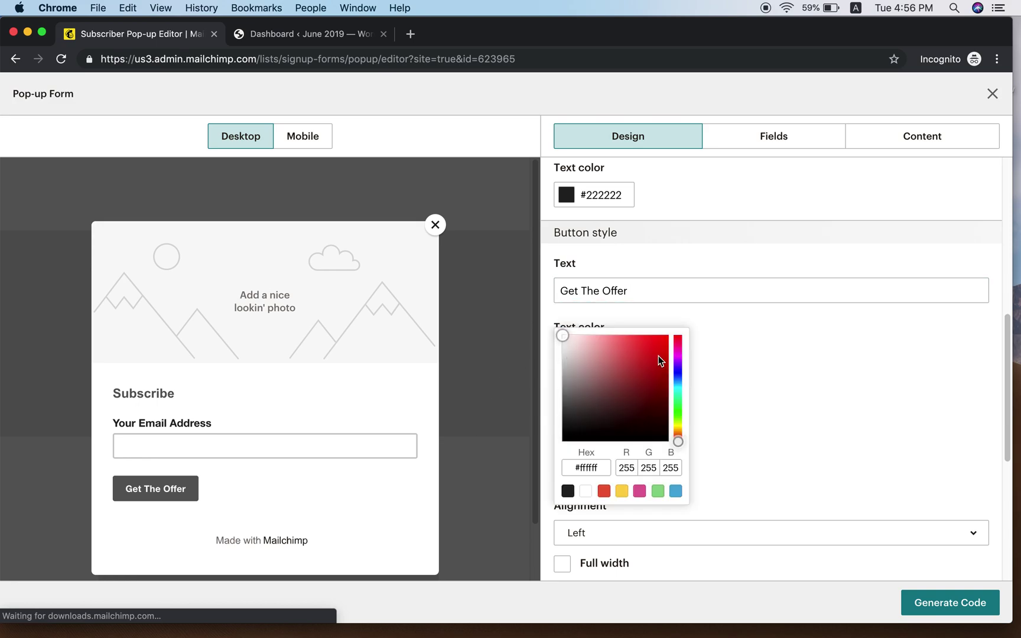
pyautogui.click(667, 339)
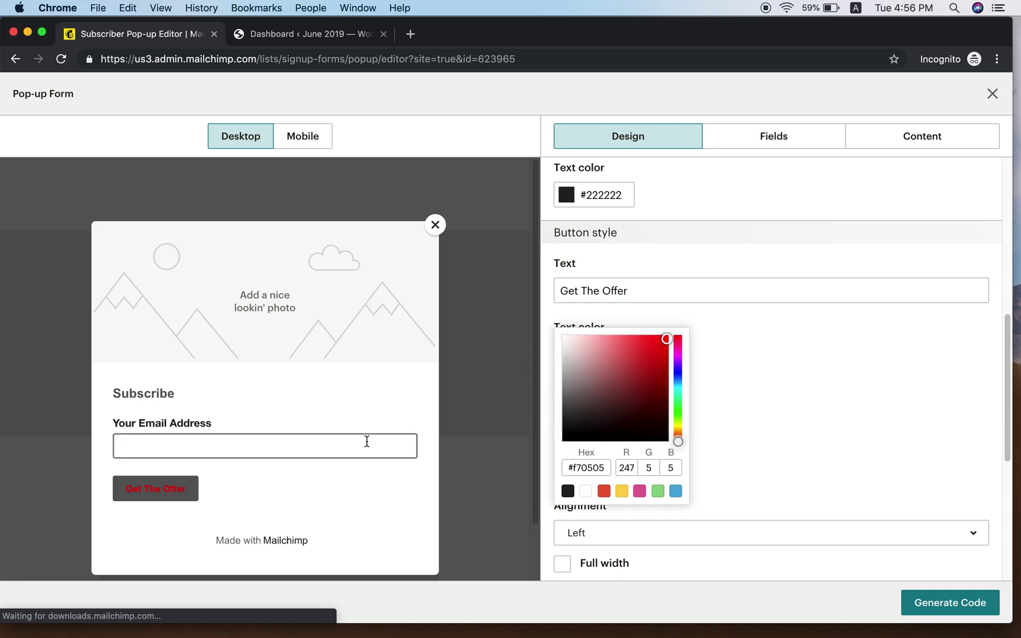
pyautogui.click(564, 338)
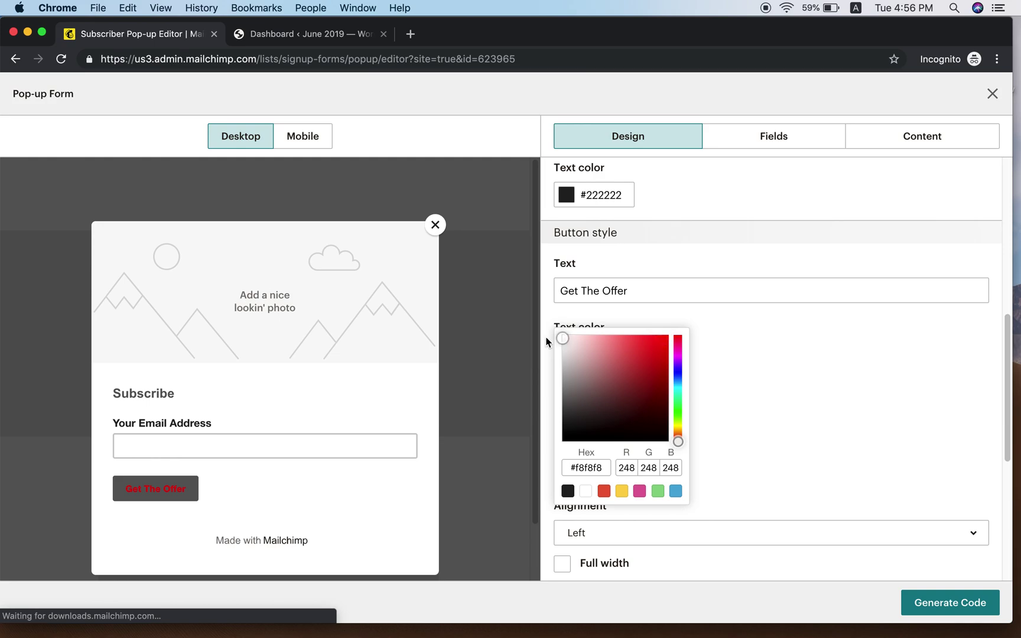
pyautogui.click(538, 340)
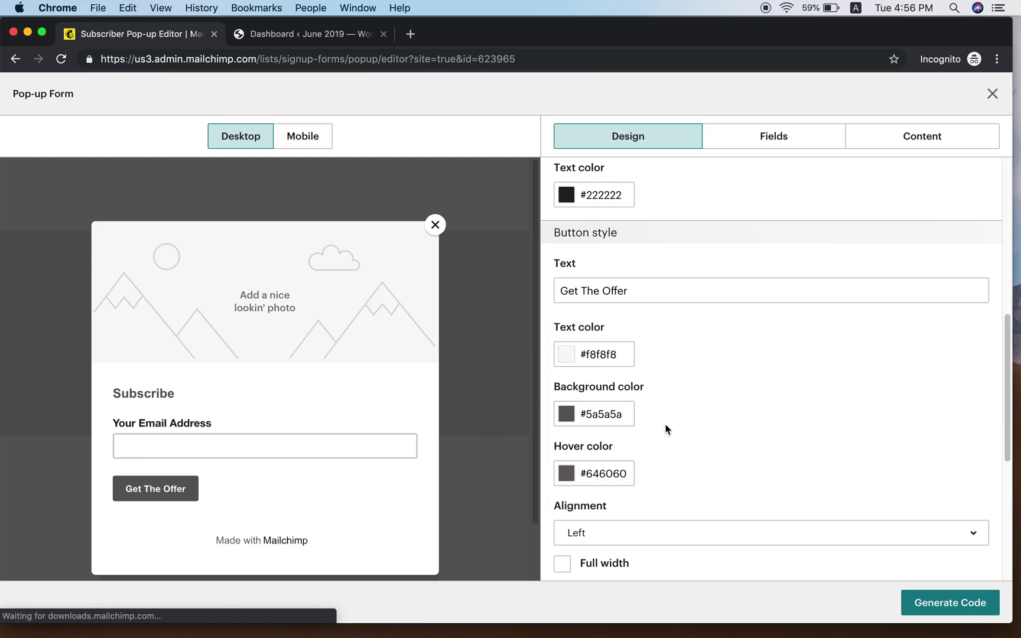
# Try the Center and Right alignments for the form's button and return it to Left
pyautogui.scroll(-1, 666, 428)
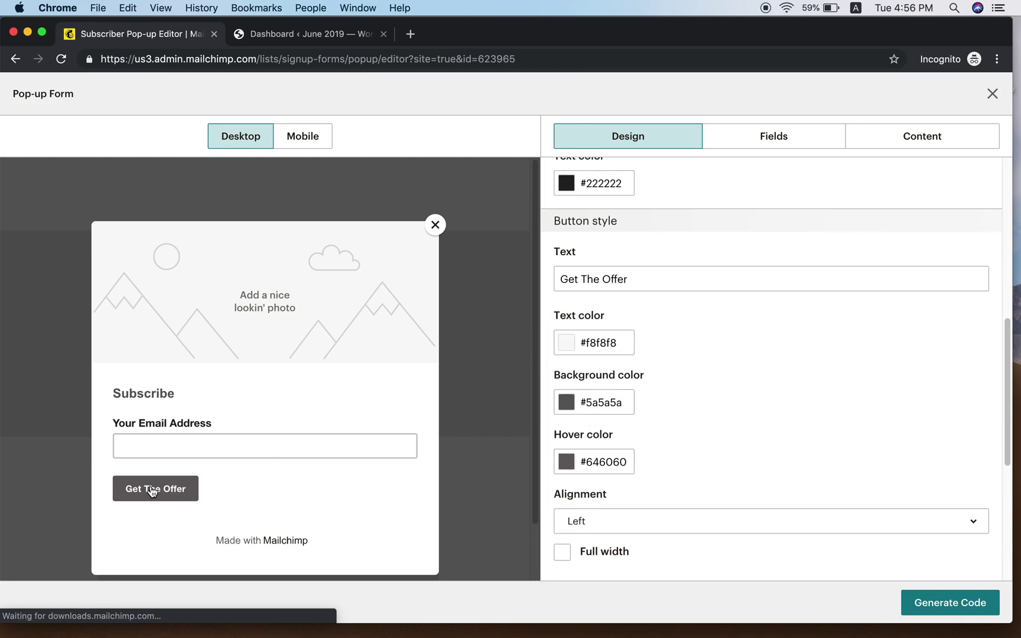
pyautogui.scroll(-3, 655, 452)
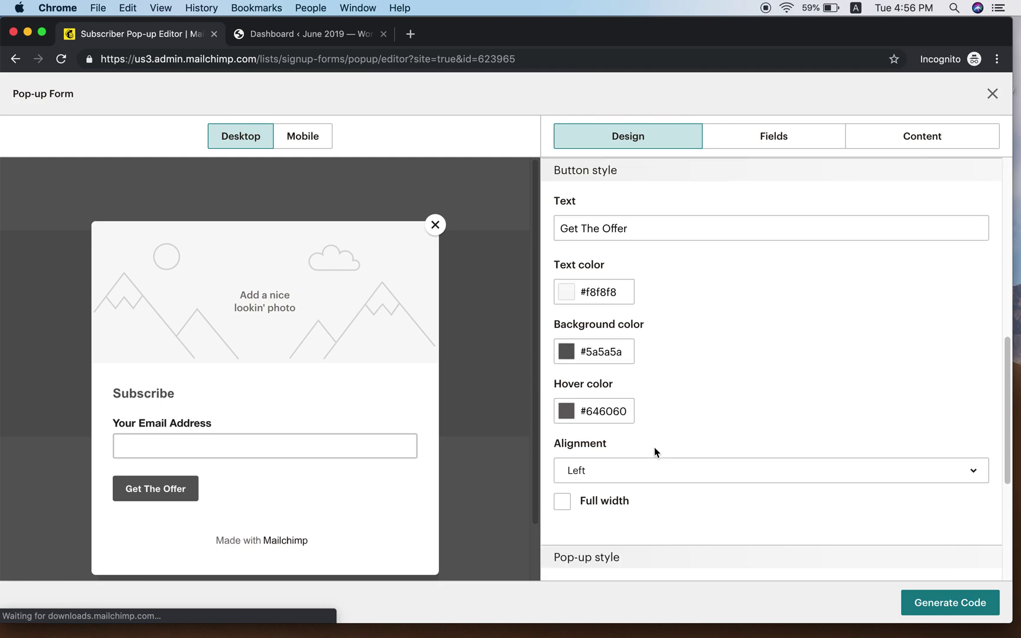
pyautogui.scroll(-3, 652, 452)
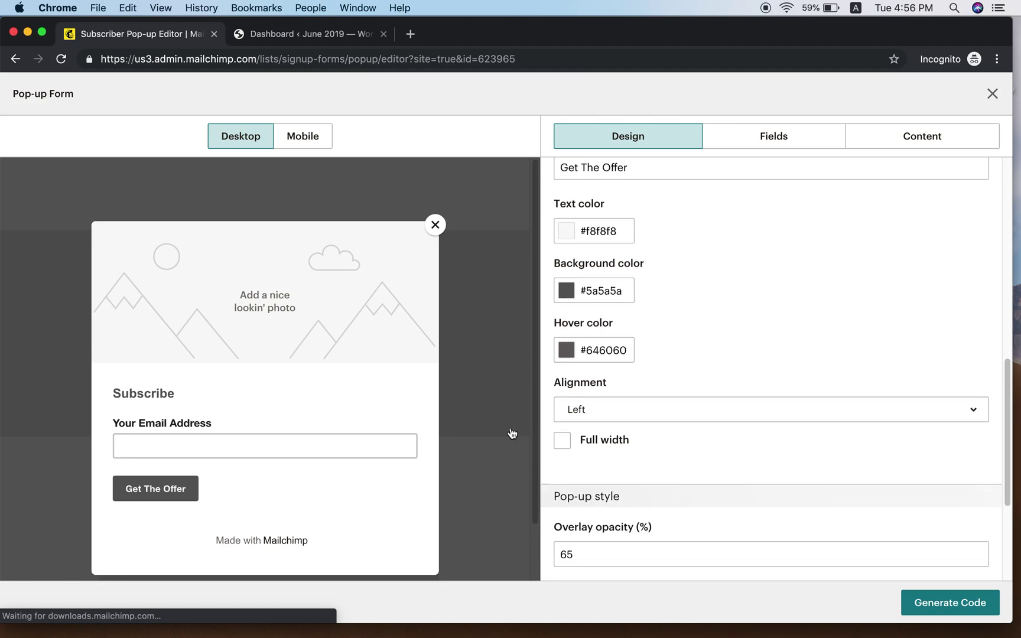
pyautogui.click(859, 410)
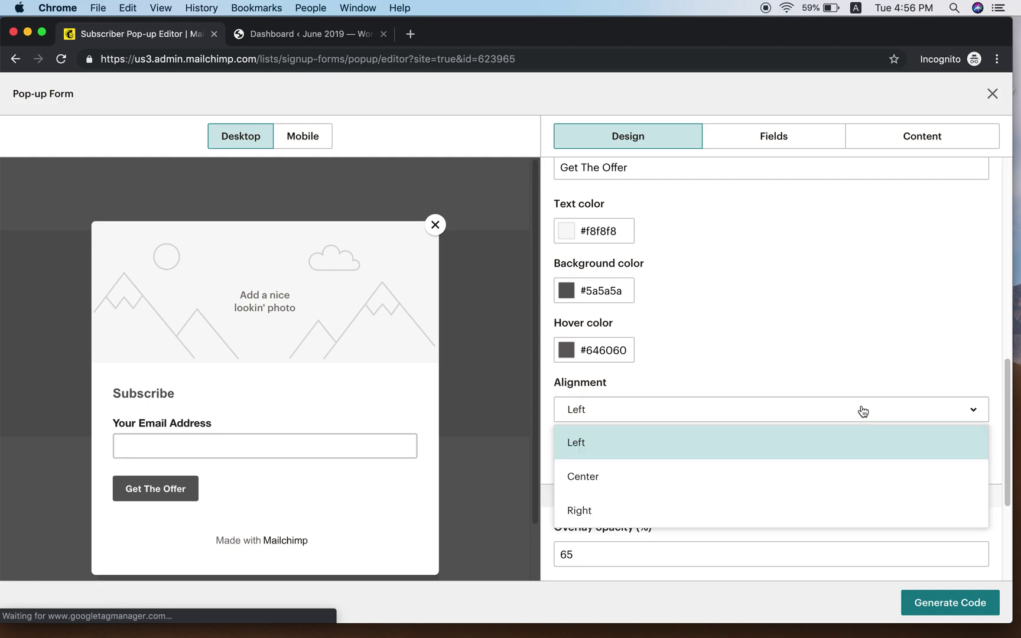
pyautogui.click(712, 480)
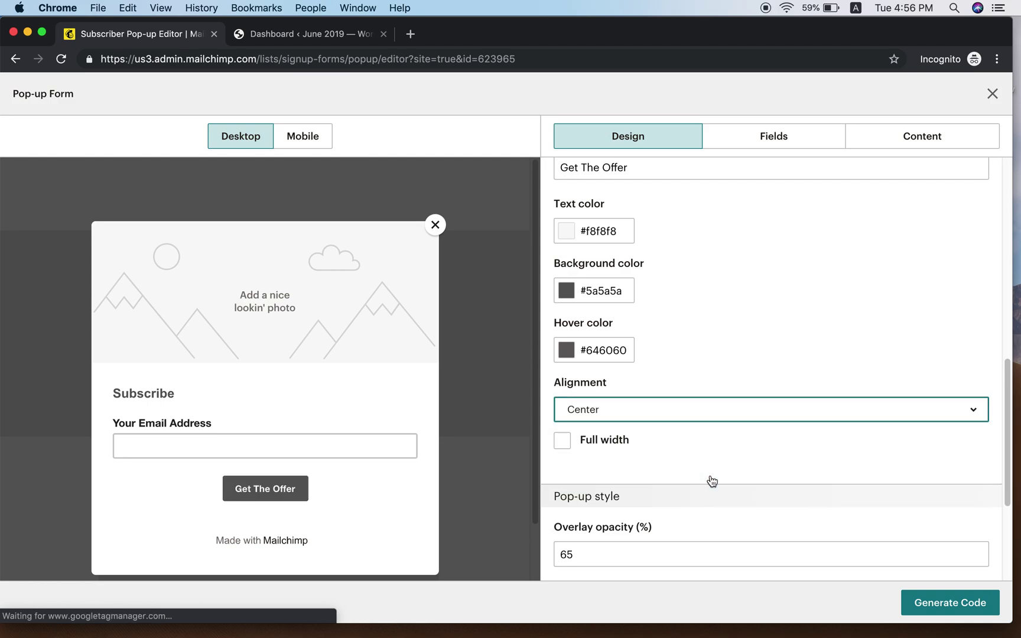
pyautogui.click(733, 412)
pyautogui.click(694, 501)
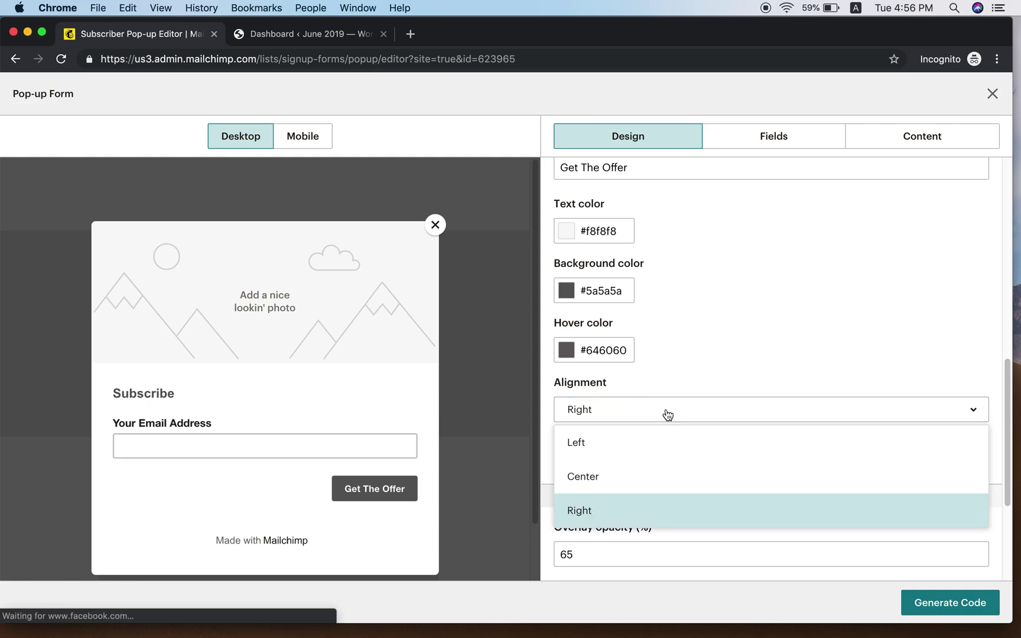
pyautogui.click(634, 444)
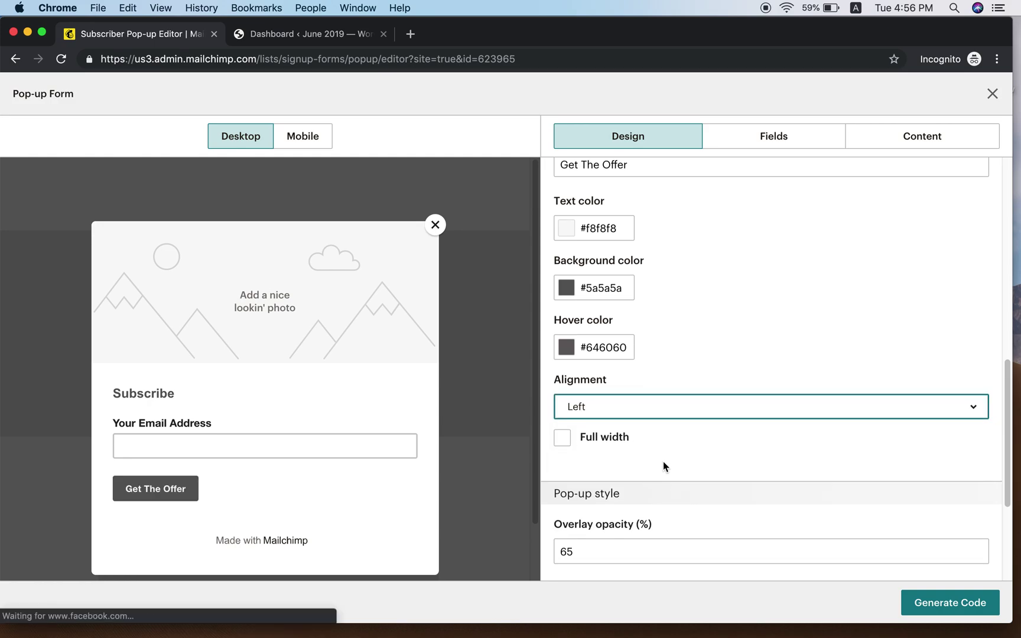
# Try the full-width option on the form's button and switch it off again
pyautogui.scroll(-2, 663, 465)
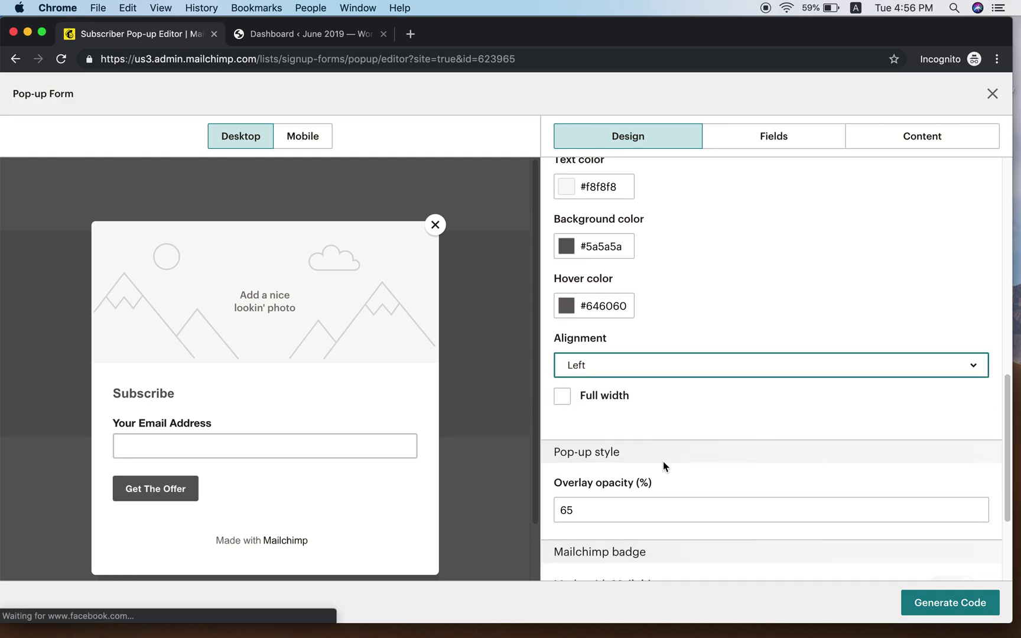
pyautogui.click(565, 397)
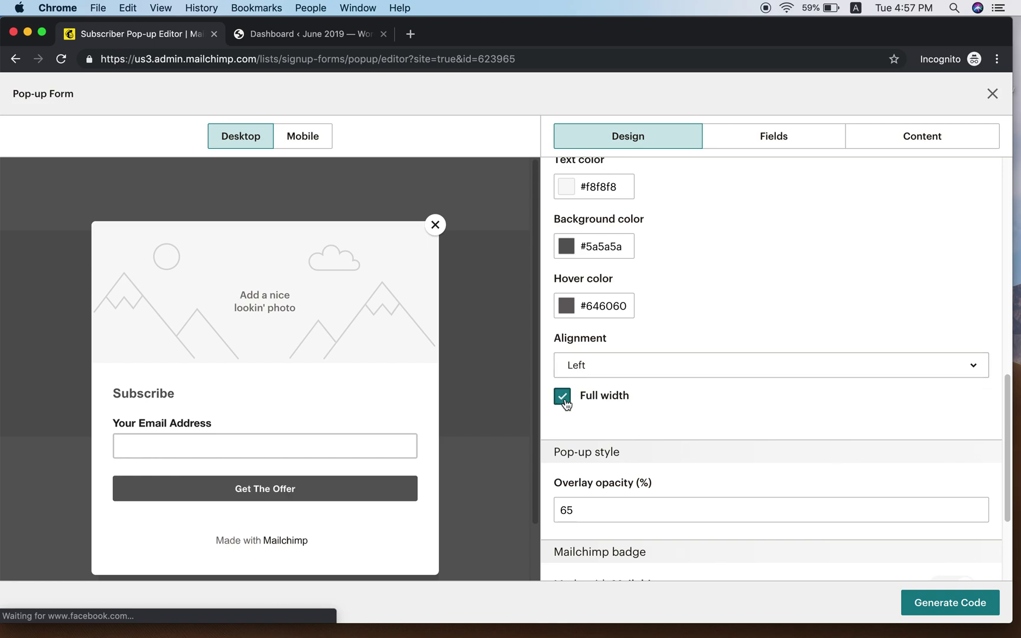
pyautogui.click(564, 402)
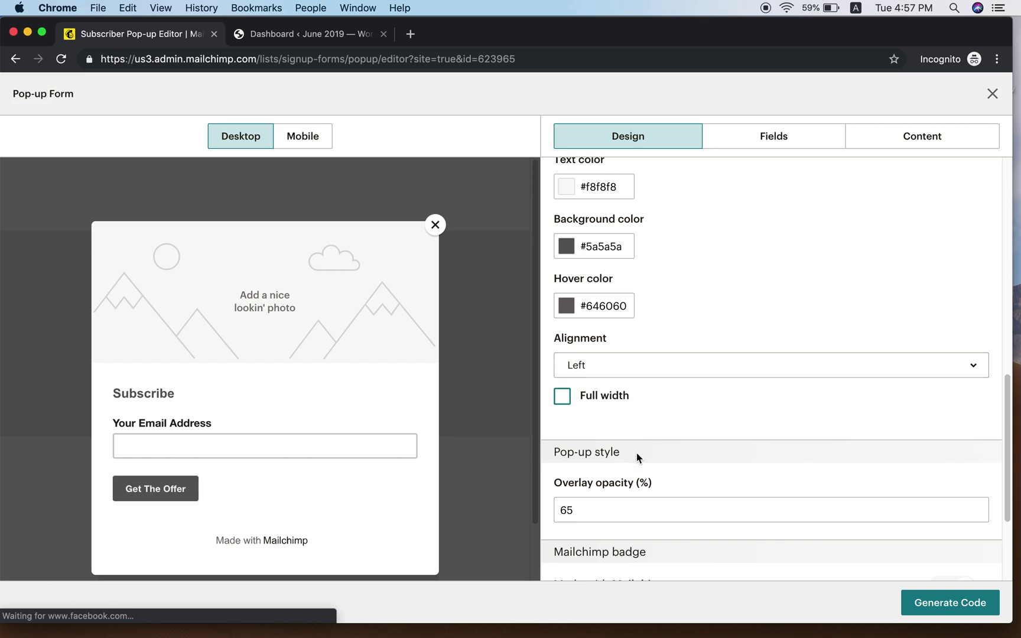
# Add the First Name and Phone Number fields to the pop-up form as optional fields
pyautogui.scroll(-5, 628, 417)
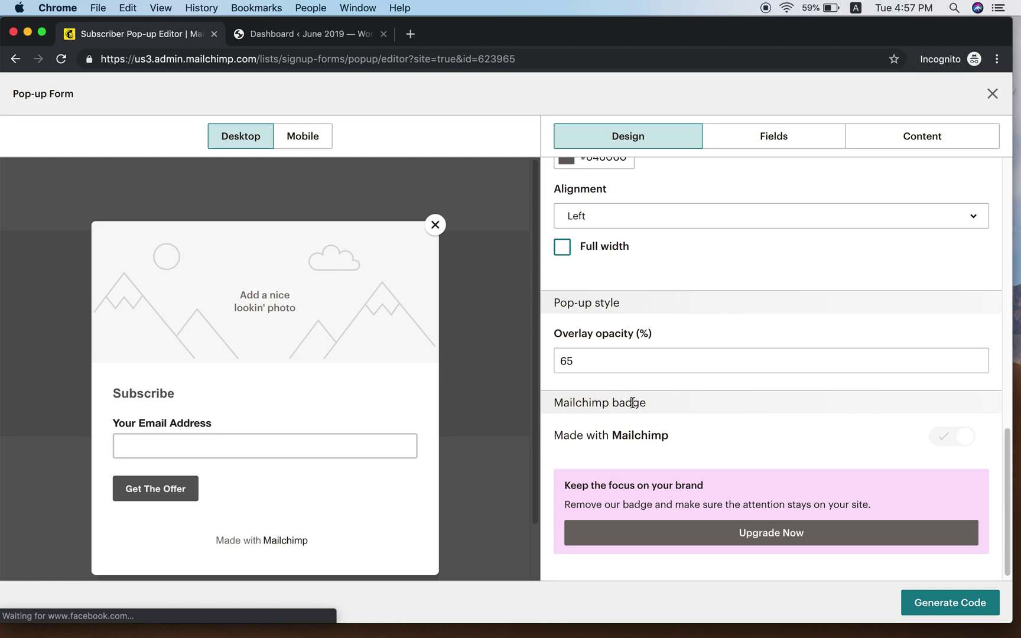
pyautogui.scroll(-1, 611, 386)
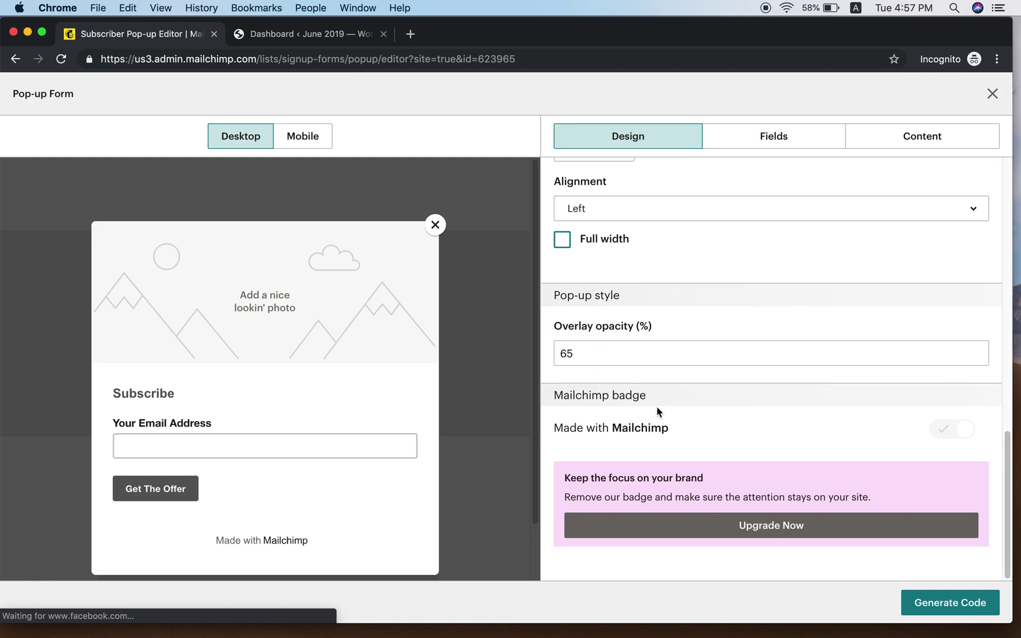
pyautogui.scroll(10, 657, 407)
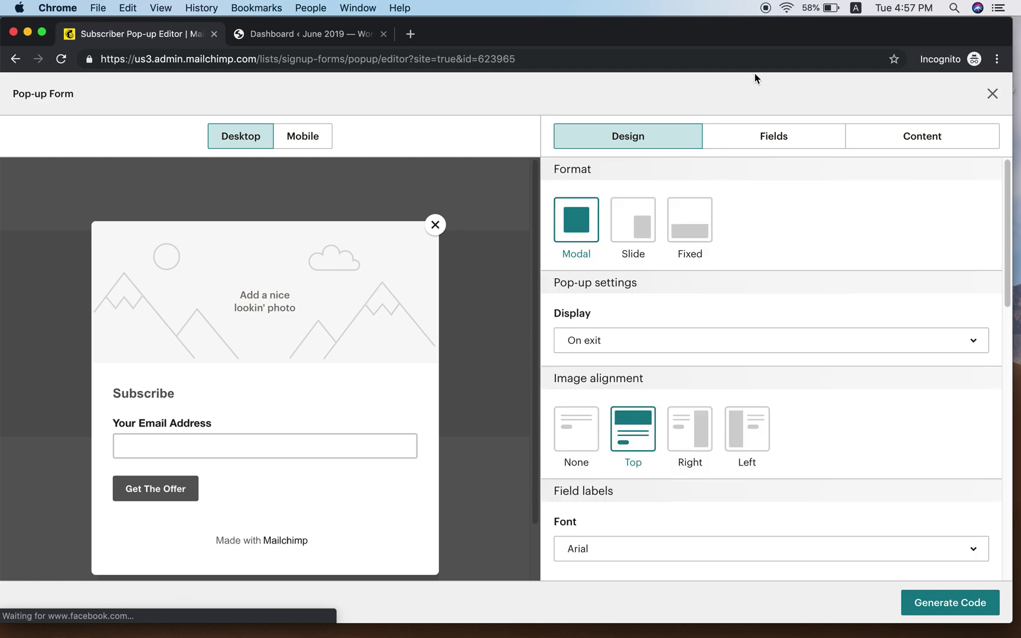
pyautogui.click(764, 139)
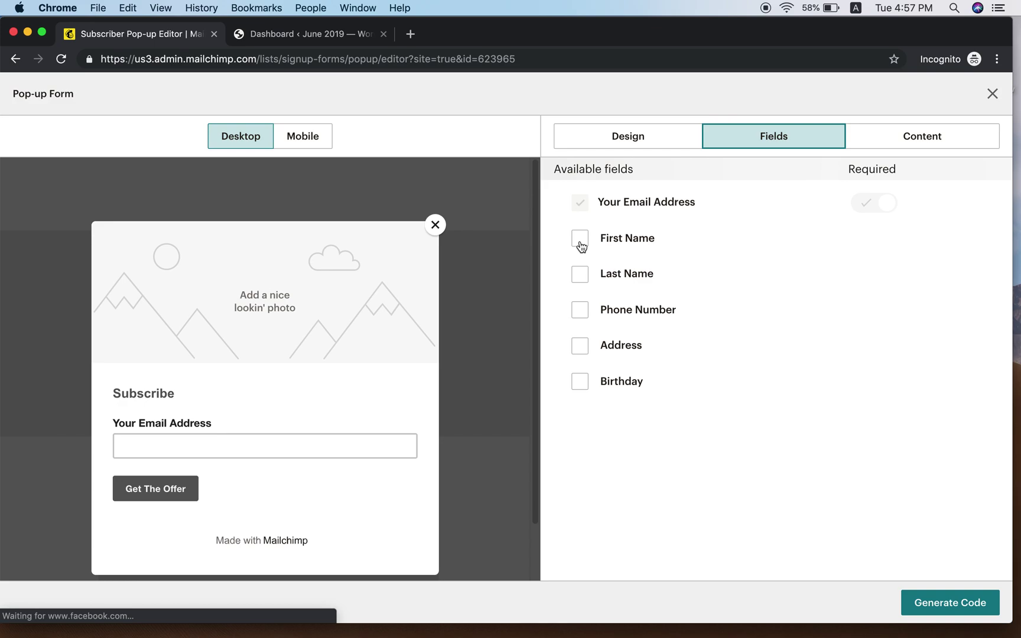
pyautogui.click(581, 245)
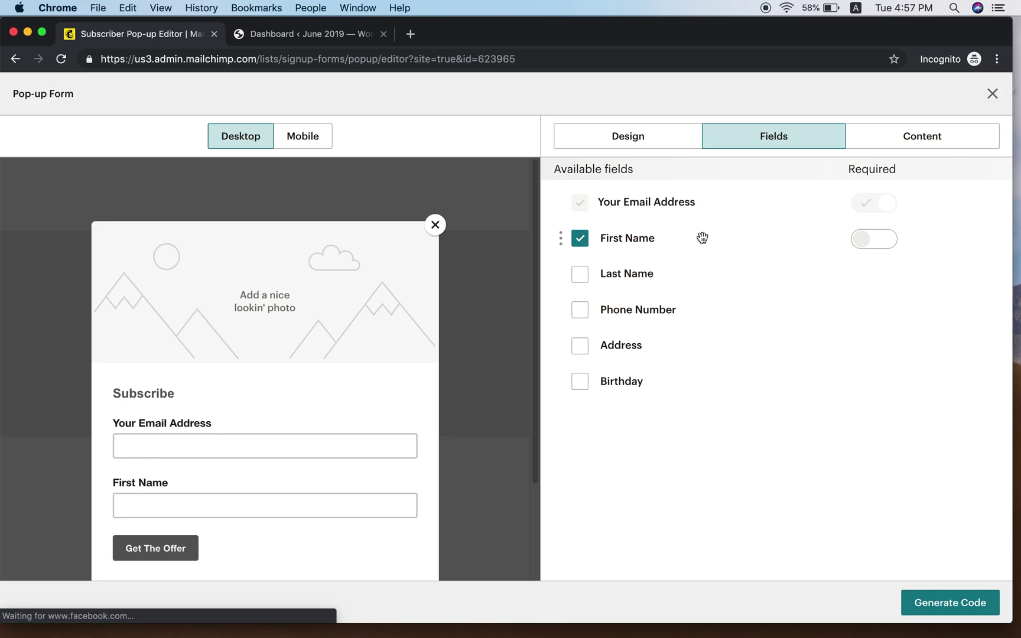
pyautogui.click(578, 311)
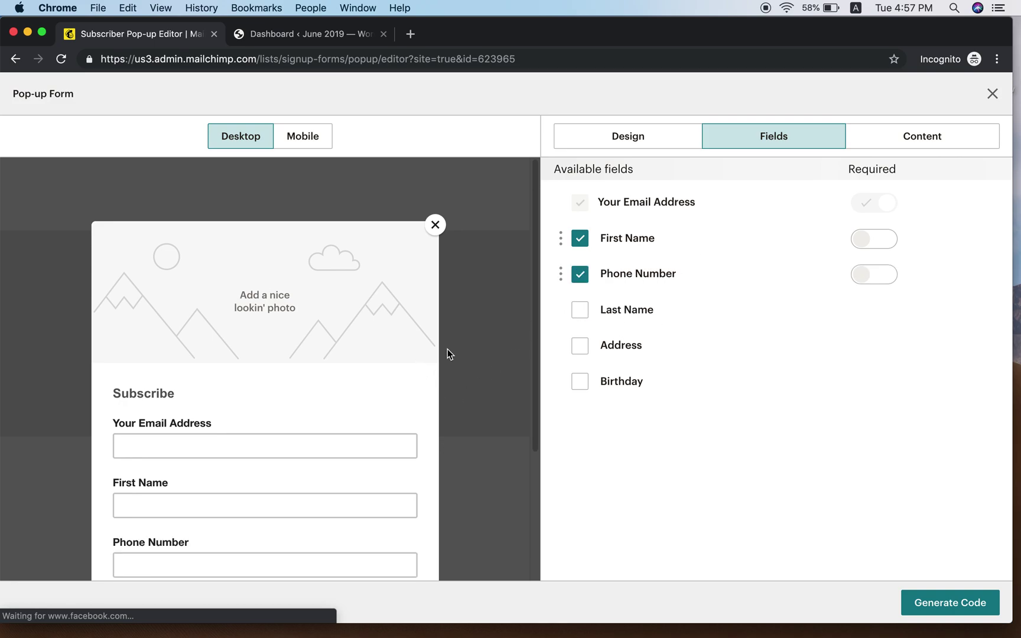
pyautogui.scroll(-3, 449, 355)
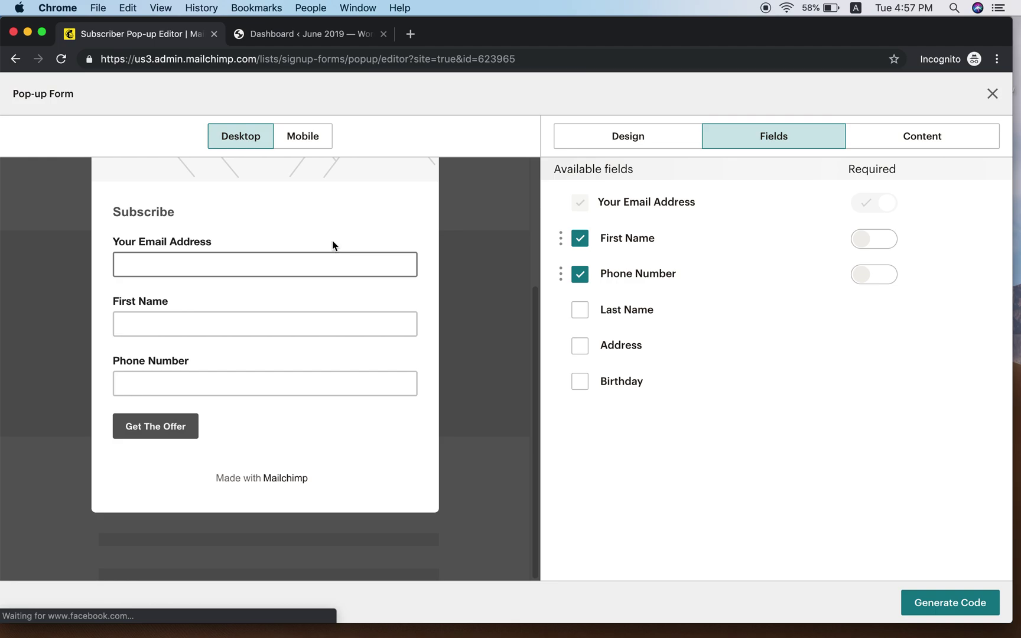
pyautogui.scroll(3, 332, 242)
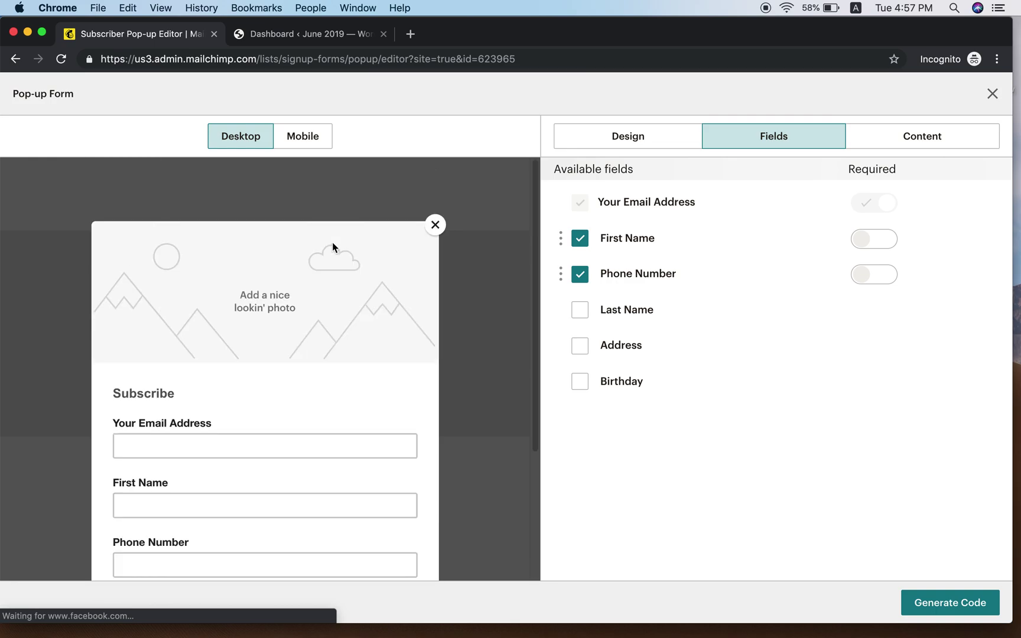
# Insert the orange ecommerce entrepreneur banner from the stored files as the form's image, and settle on edge-to-edge display after trying it without
pyautogui.click(925, 143)
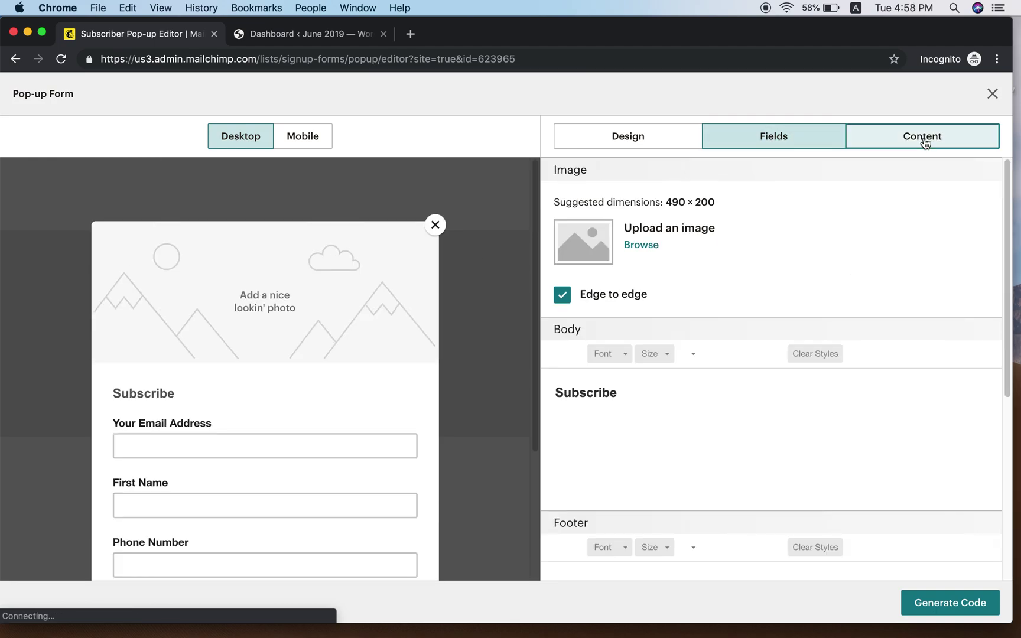
pyautogui.click(641, 246)
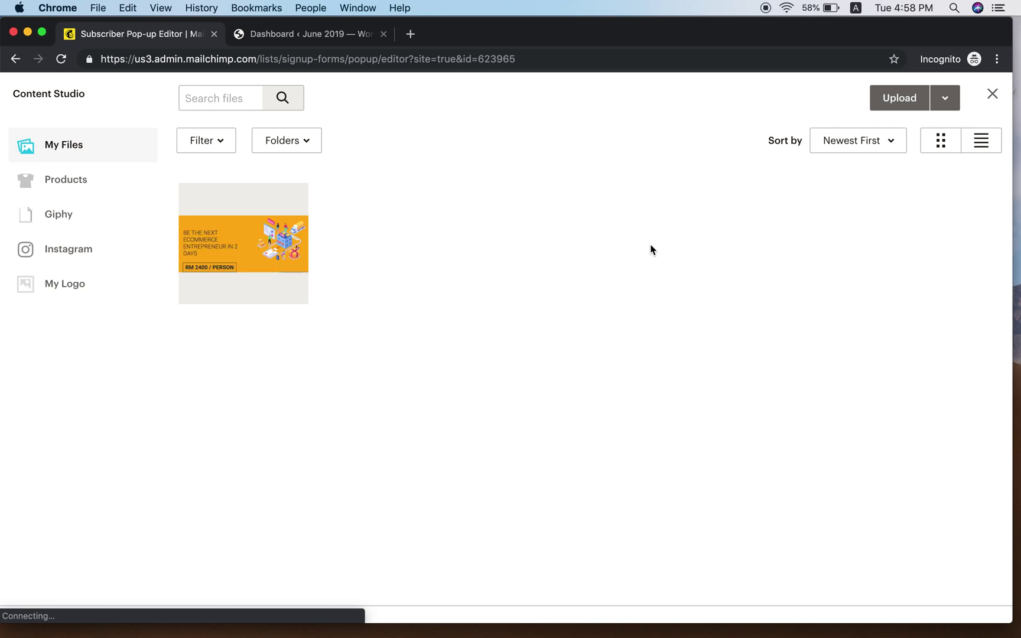
pyautogui.click(288, 254)
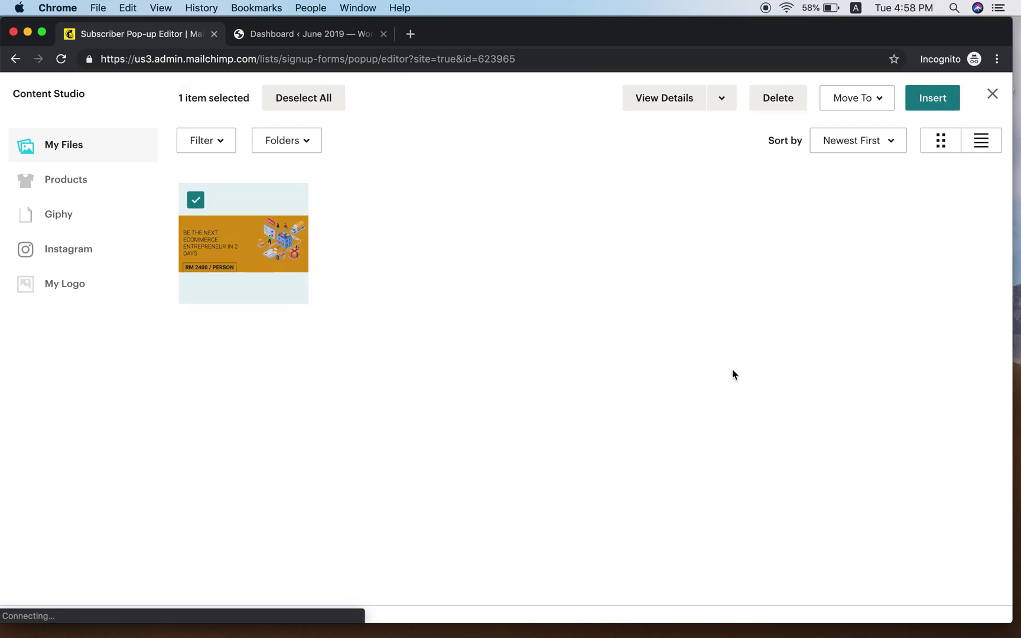
pyautogui.click(919, 98)
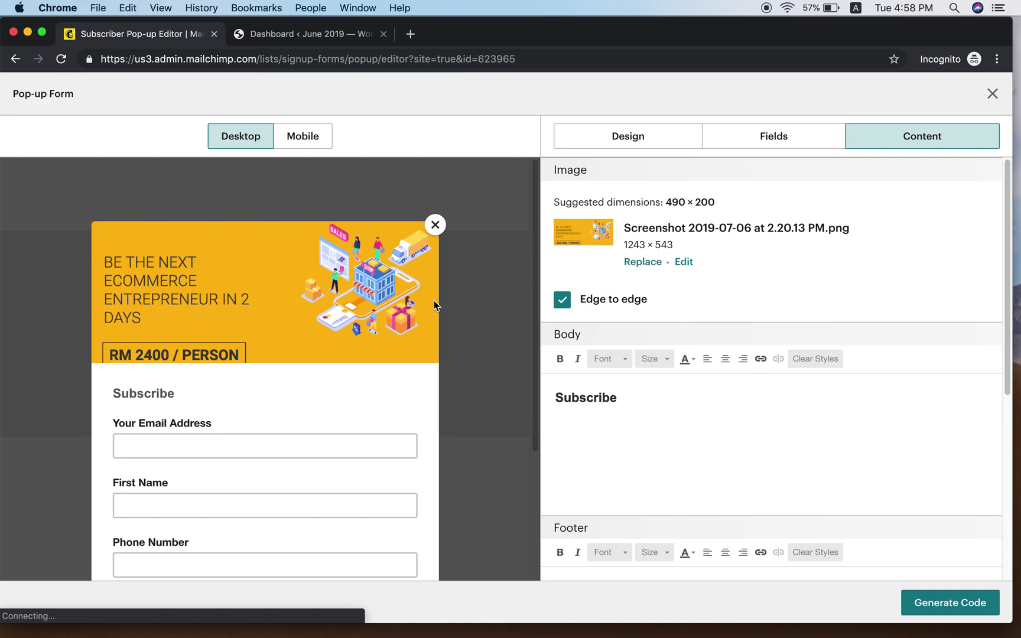
pyautogui.click(563, 302)
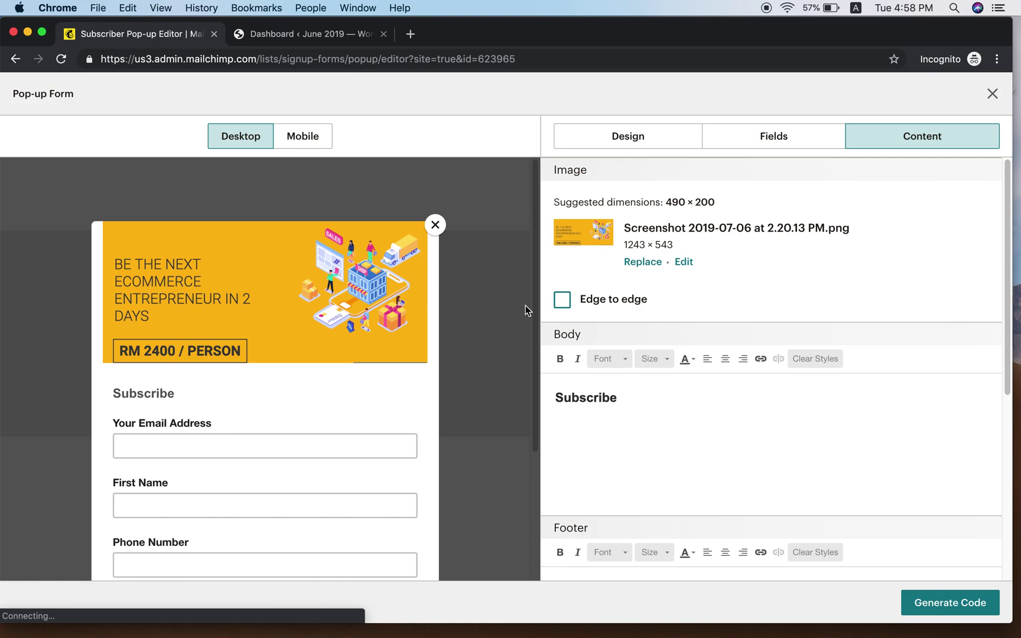
pyautogui.click(560, 301)
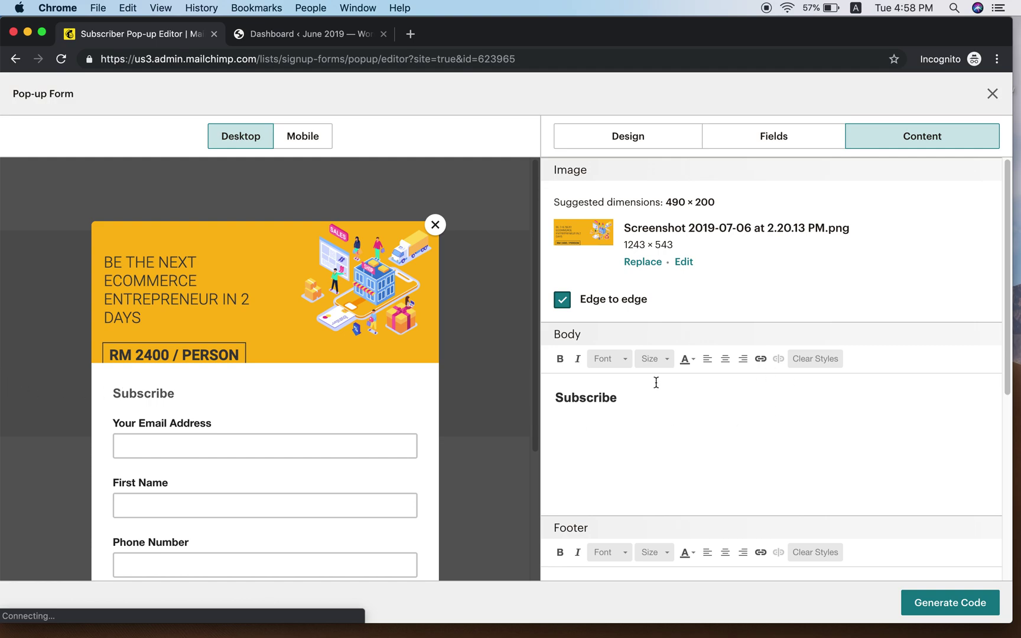
# Replace the "Subscribe" heading in the form's body with "Give Me The Voucher"
pyautogui.moveTo(623, 400); pyautogui.dragTo(549, 393)
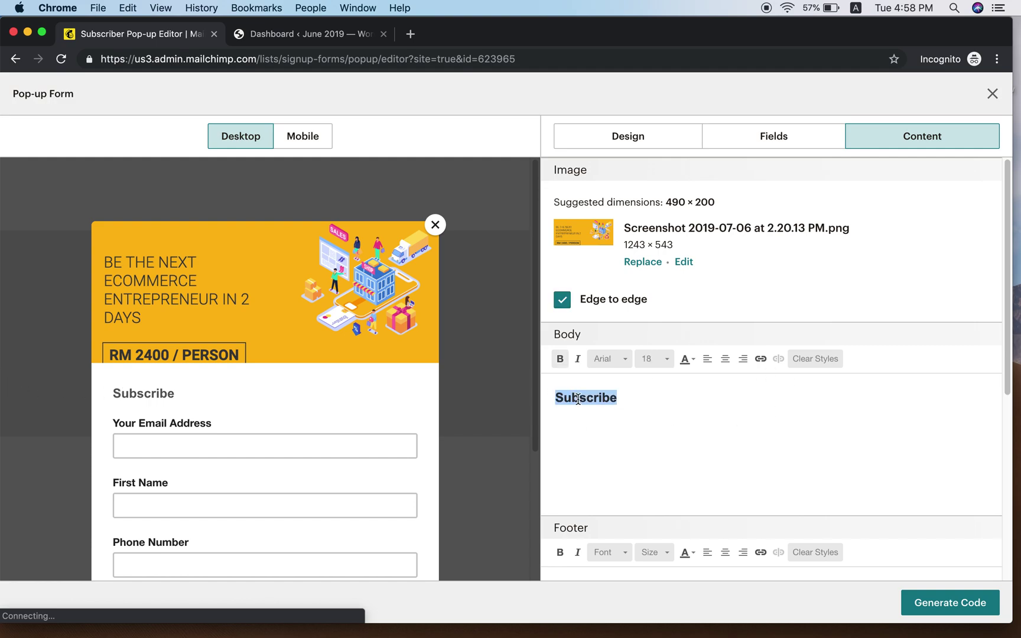
pyautogui.write('Give ')
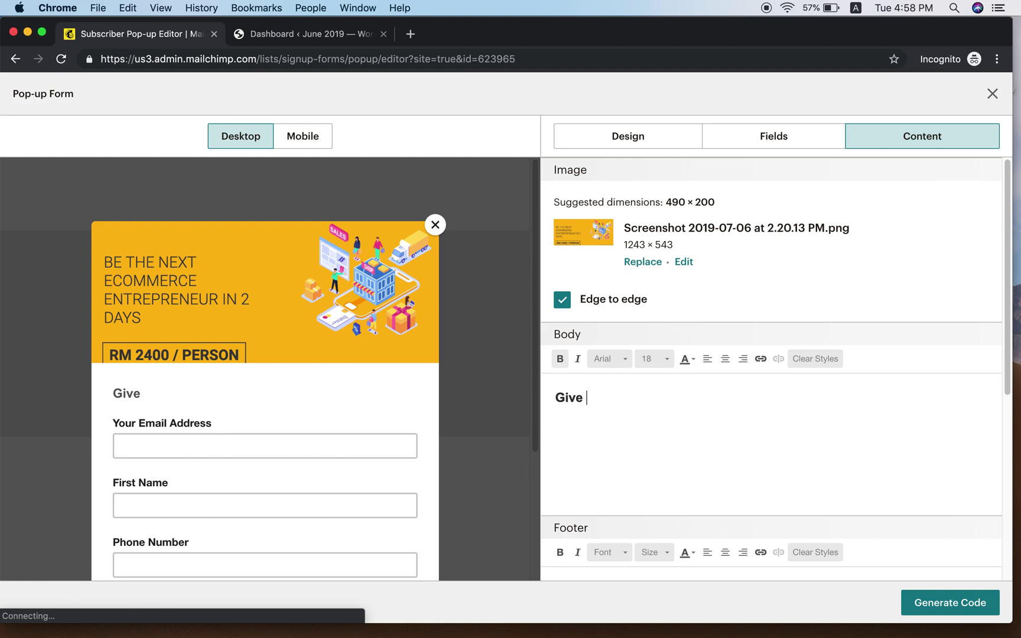
pyautogui.write('Me The ')
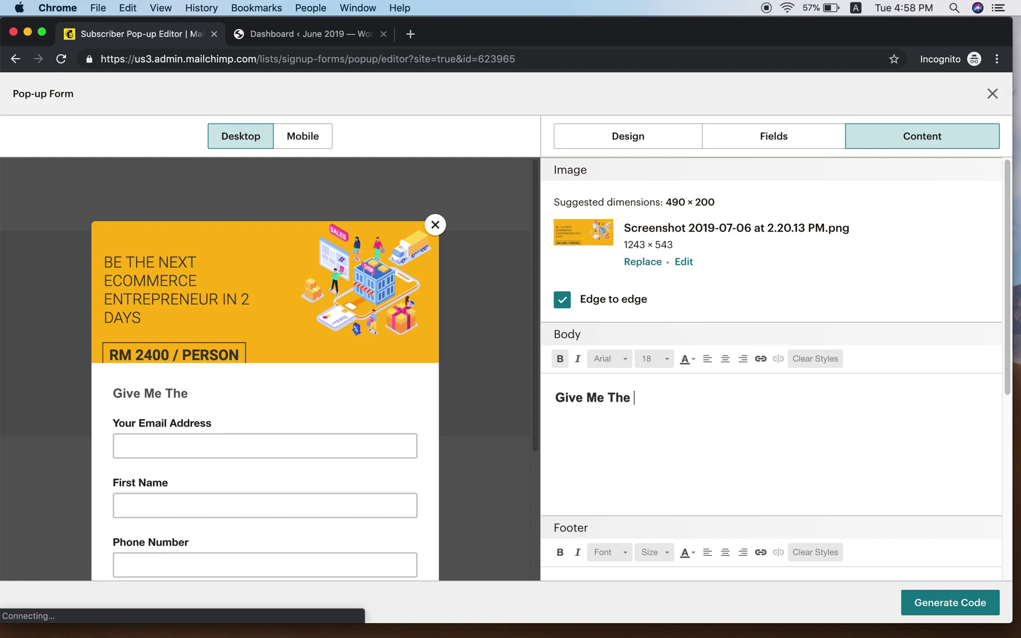
pyautogui.write('Bonus')
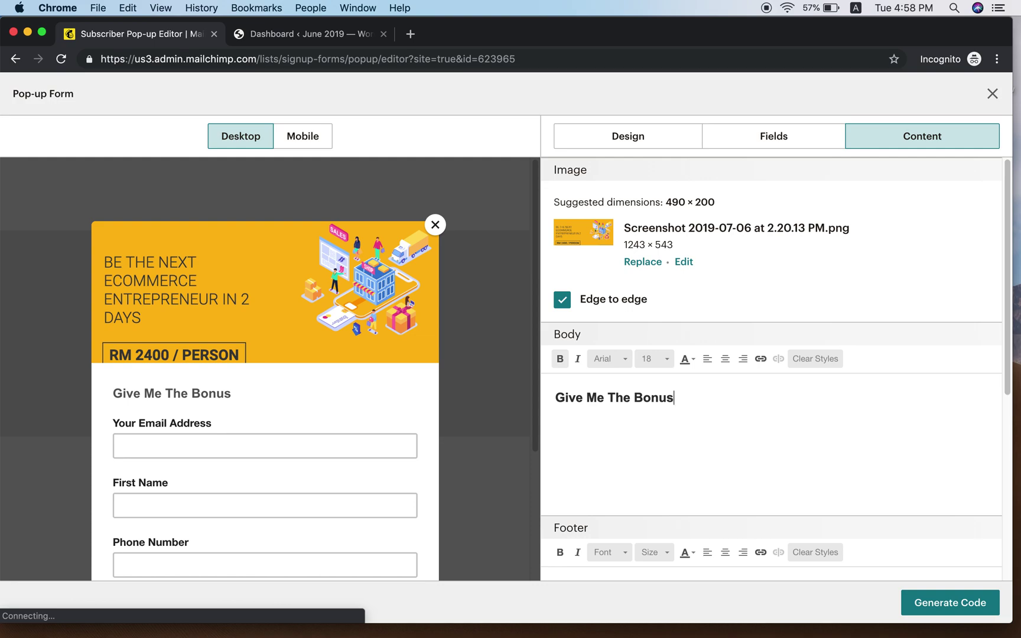
pyautogui.press('BackSpace')
pyautogui.press('BackSpace')
pyautogui.press('BackSpace')
pyautogui.press('BackSpace')
pyautogui.press('BackSpace')
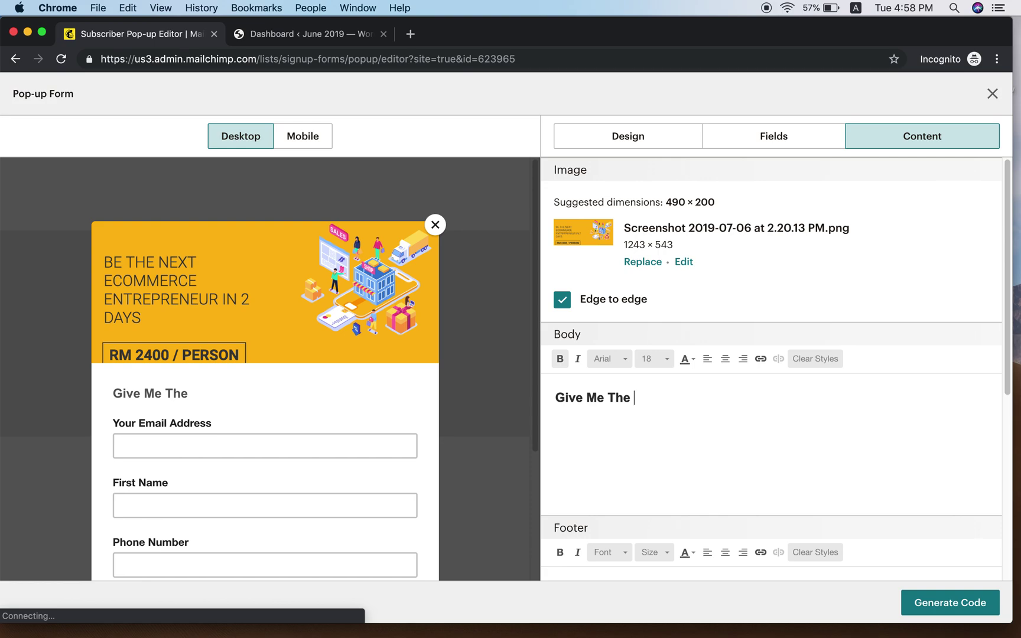
pyautogui.write('Voucher')
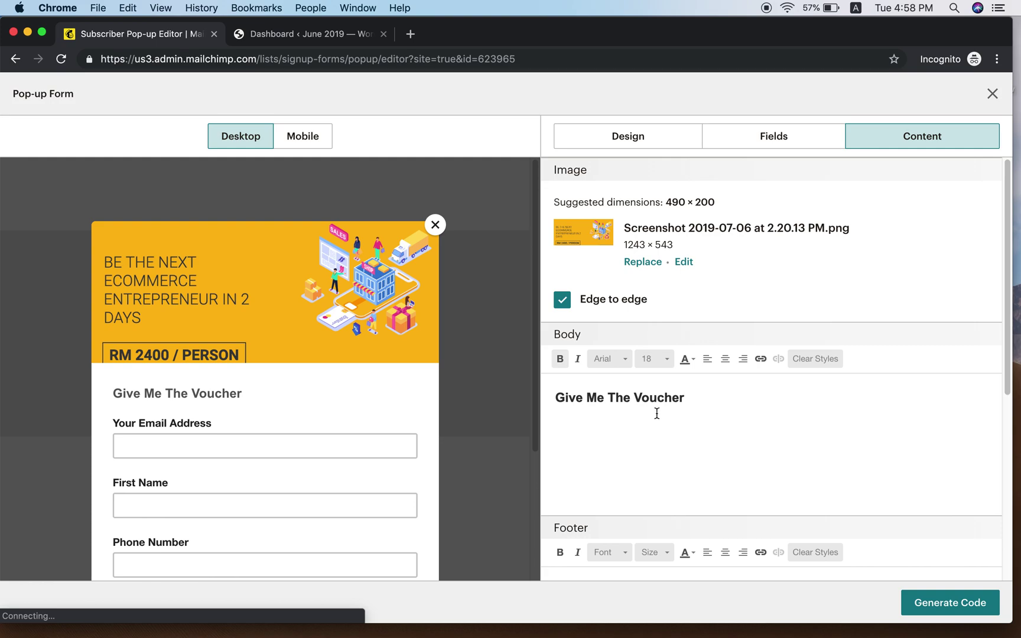
# Write a footer note for the form stating that the voucher is only valid for 30 days
pyautogui.scroll(-1, 655, 433)
pyautogui.scroll(-5, 655, 433)
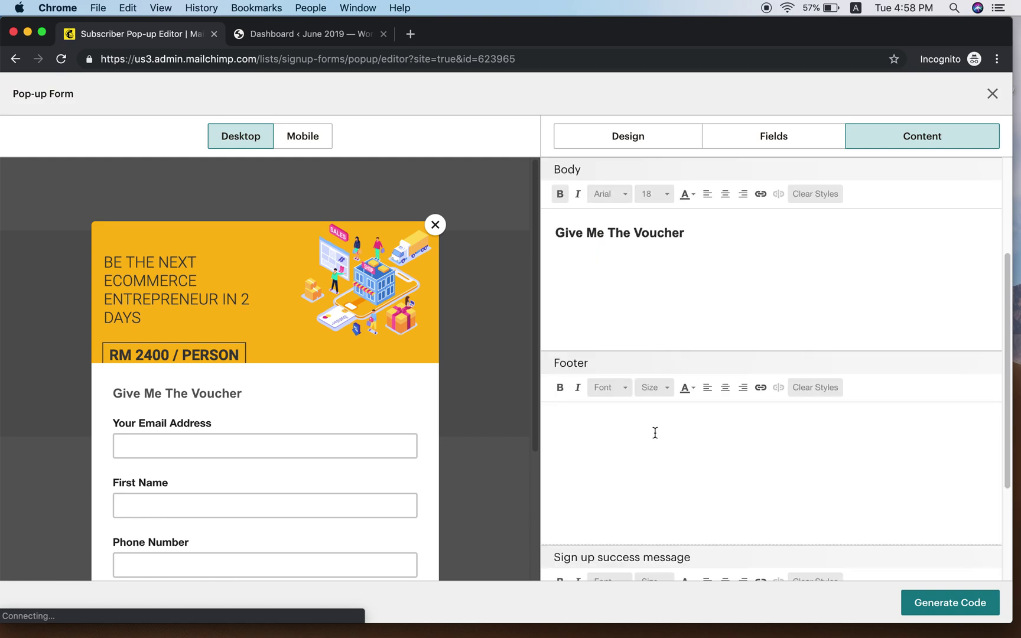
pyautogui.scroll(-1, 655, 433)
pyautogui.scroll(-5, 335, 440)
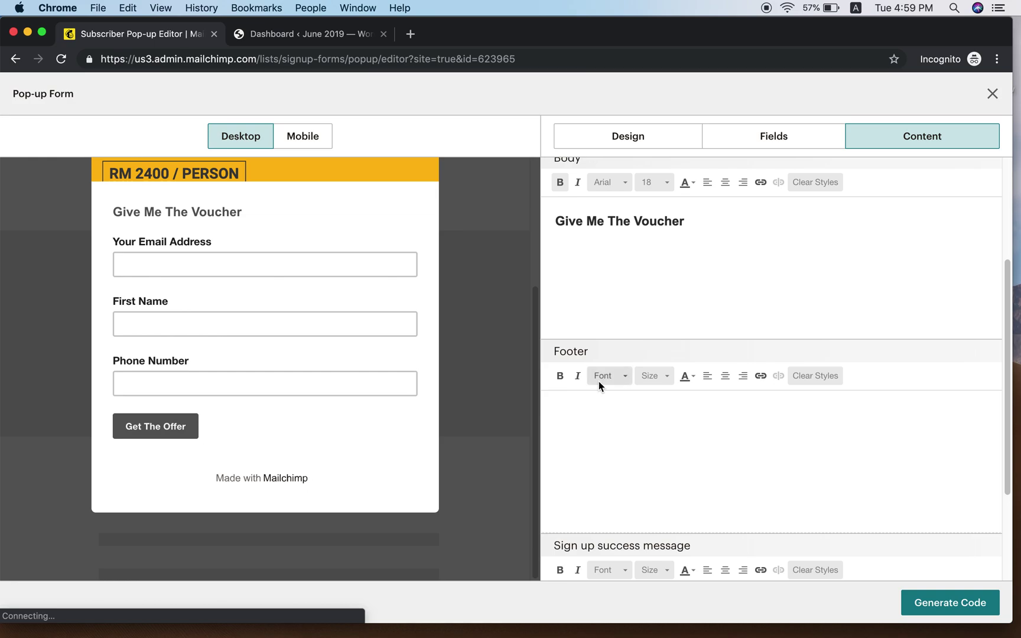
pyautogui.click(581, 405)
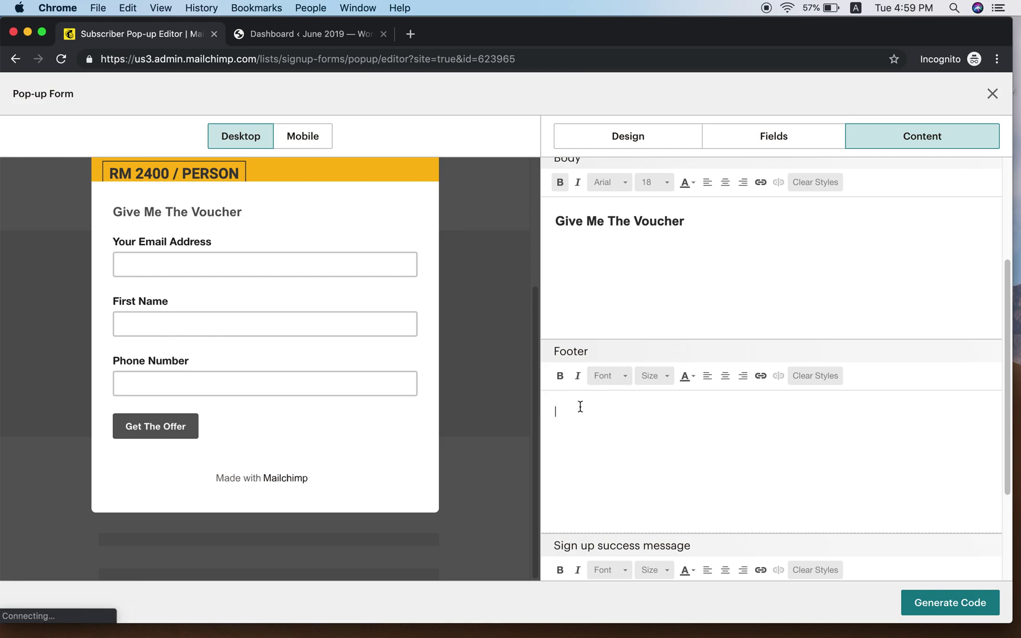
pyautogui.write('The ')
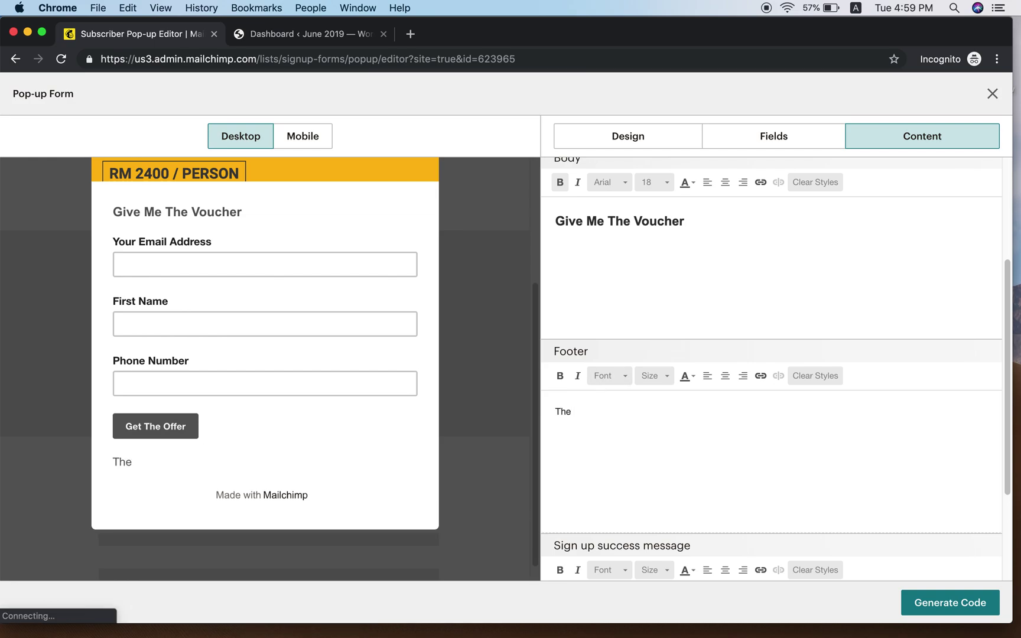
pyautogui.write('vouv=cher only')
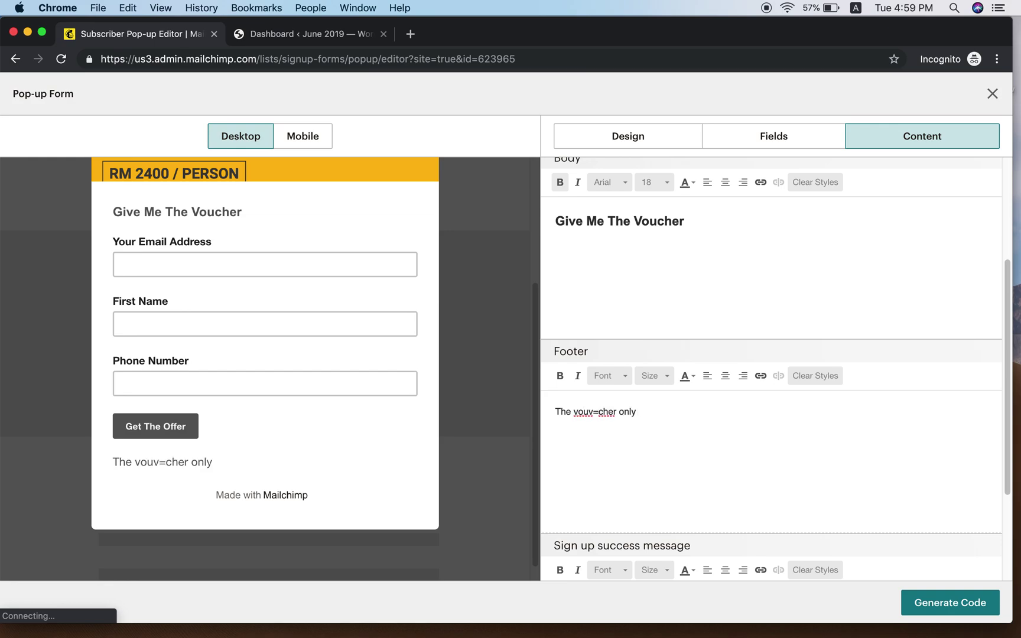
pyautogui.write(' valid in')
pyautogui.press('BackSpace')
pyautogui.press('BackSpace')
pyautogui.press('BackSpace')
pyautogui.write('for 30 days')
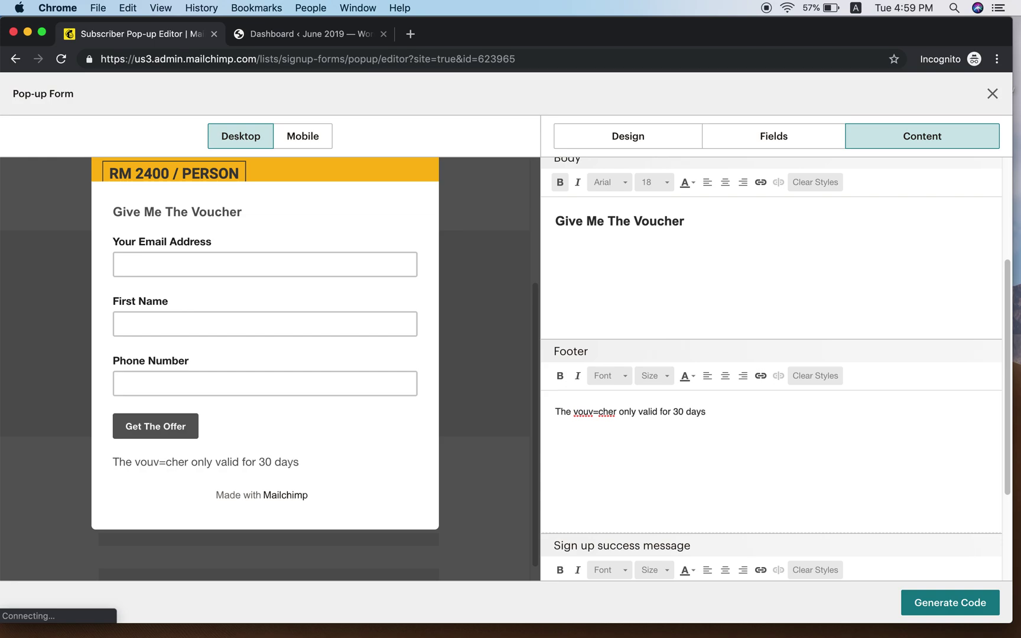
# Correct the misspelled second word of the footer note to "voucher"
pyautogui.rightClick(604, 412)
pyautogui.click(598, 414)
pyautogui.click(599, 412)
pyautogui.press('BackSpace')
pyautogui.press('BackSpace')
pyautogui.click(686, 430)
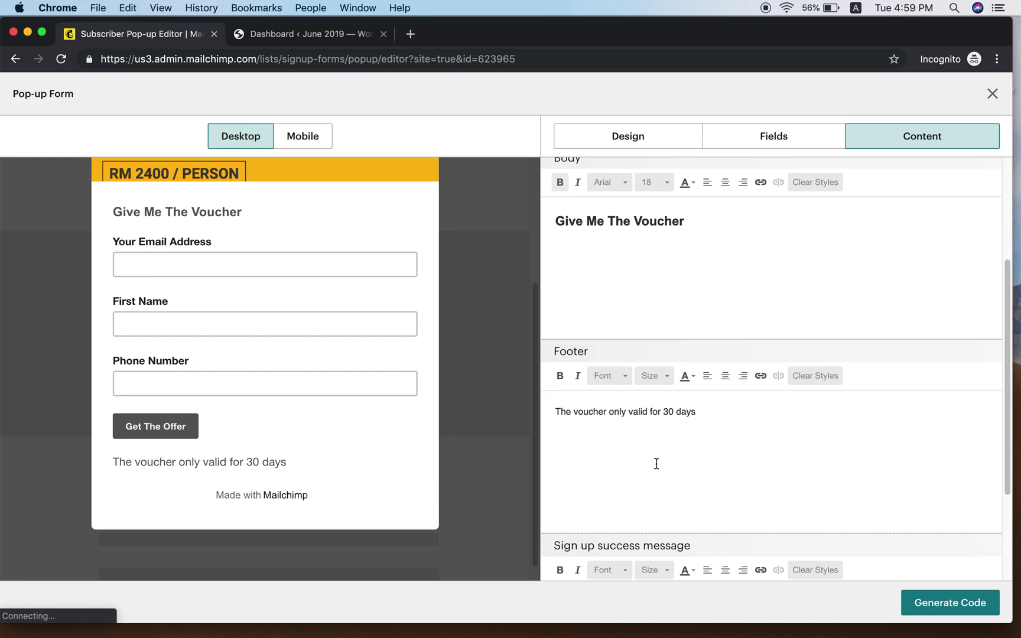
# Turn off edge-to-edge display for the banner image and compare how it fits in the mobile preview before and after
pyautogui.scroll(-5, 654, 449)
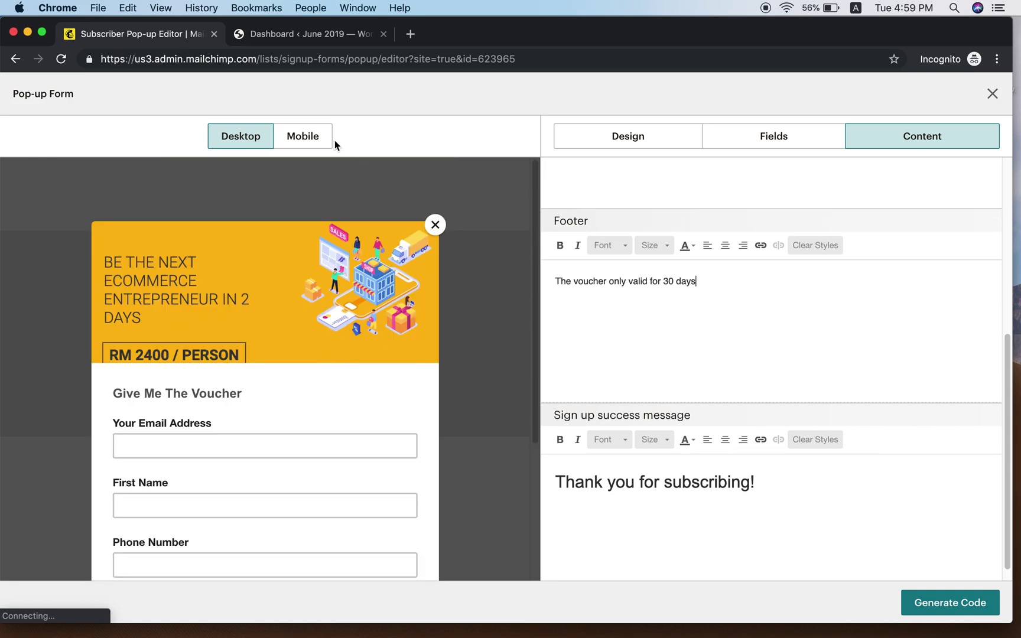
pyautogui.click(303, 139)
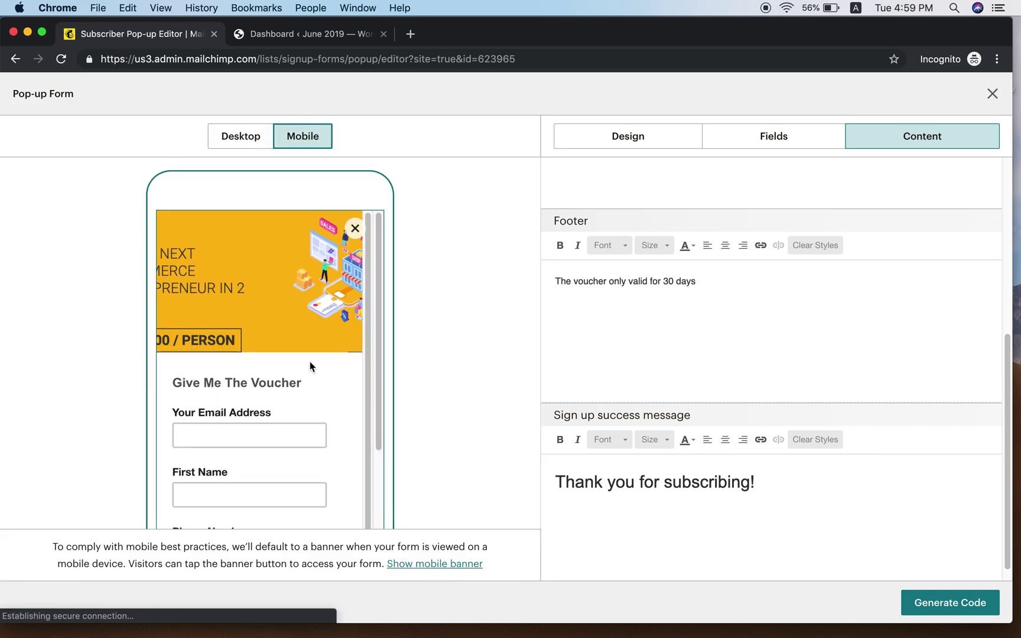
pyautogui.scroll(2, 305, 360)
pyautogui.click(247, 137)
pyautogui.scroll(5, 716, 280)
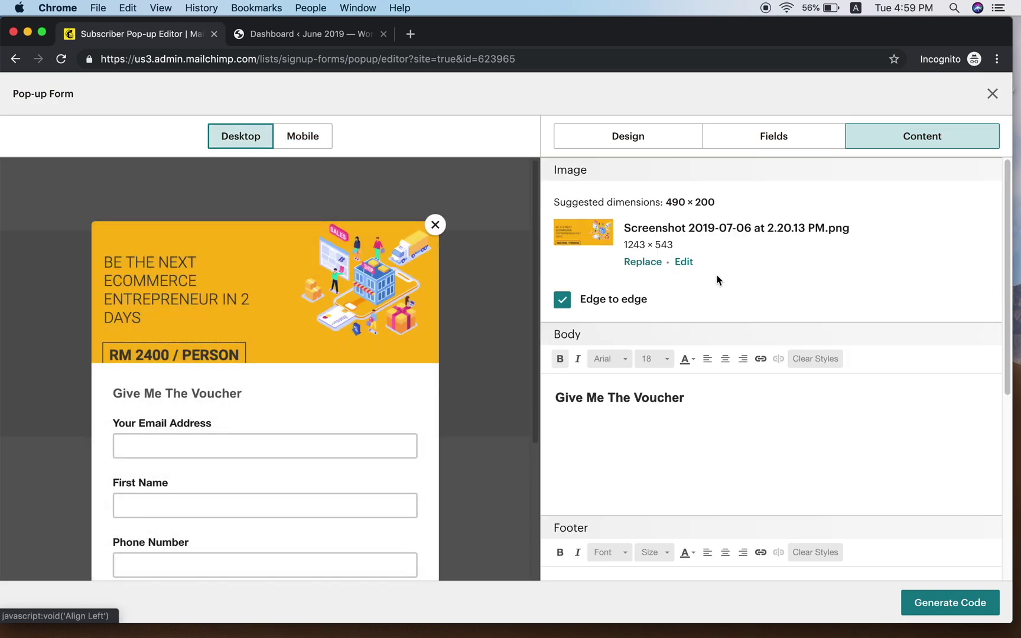
pyautogui.click(568, 301)
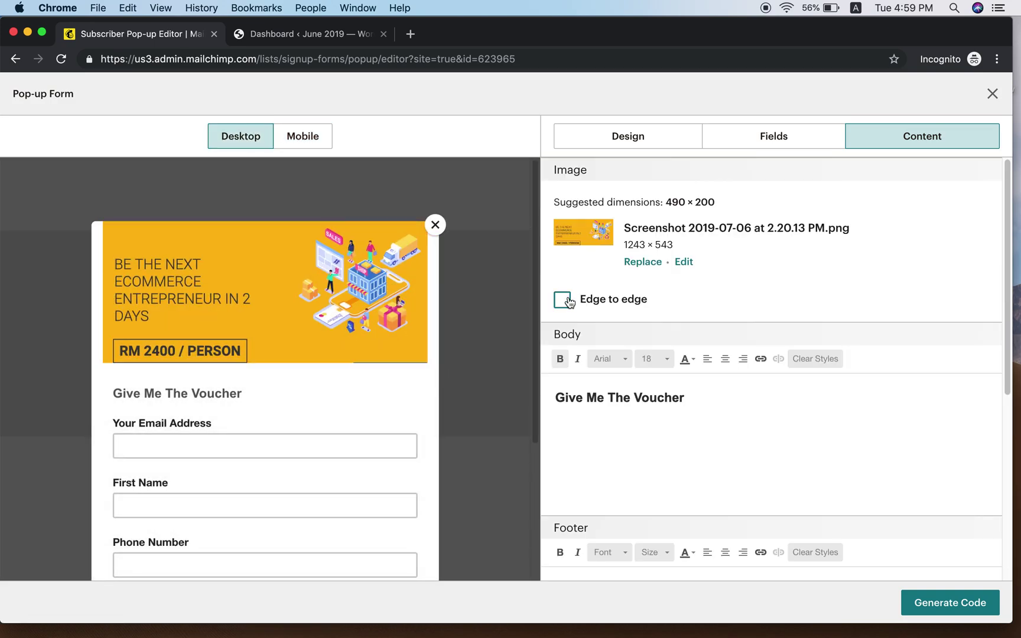
pyautogui.click(300, 137)
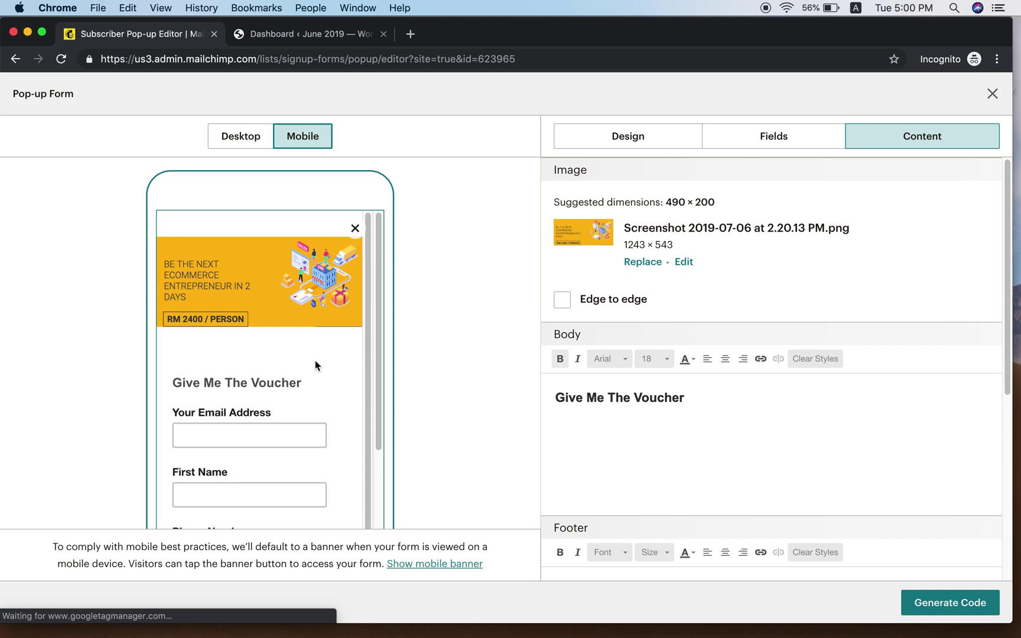
pyautogui.scroll(-1, 257, 418)
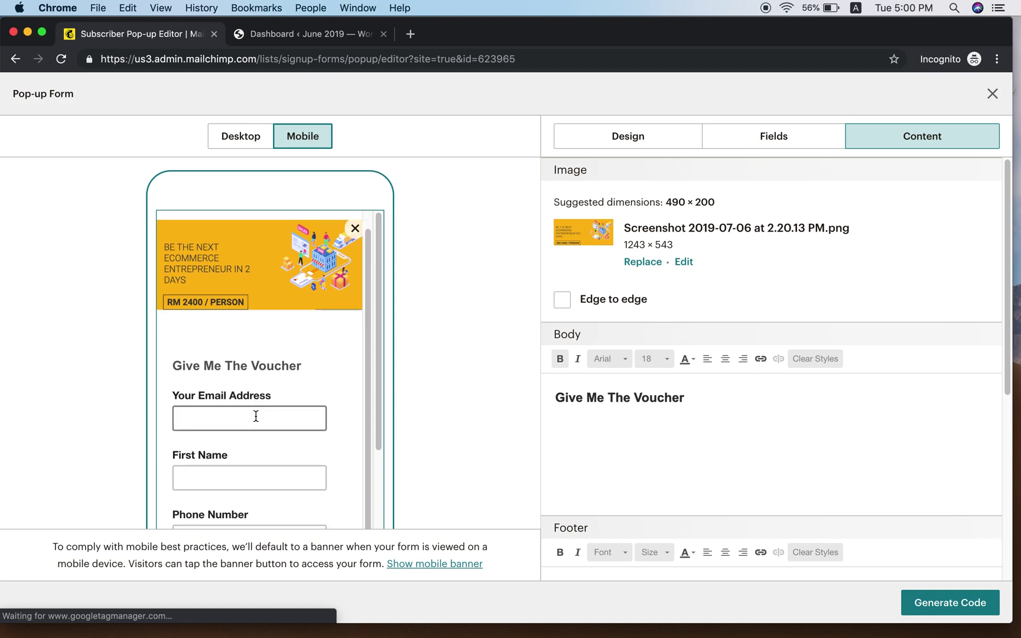
pyautogui.scroll(1, 257, 418)
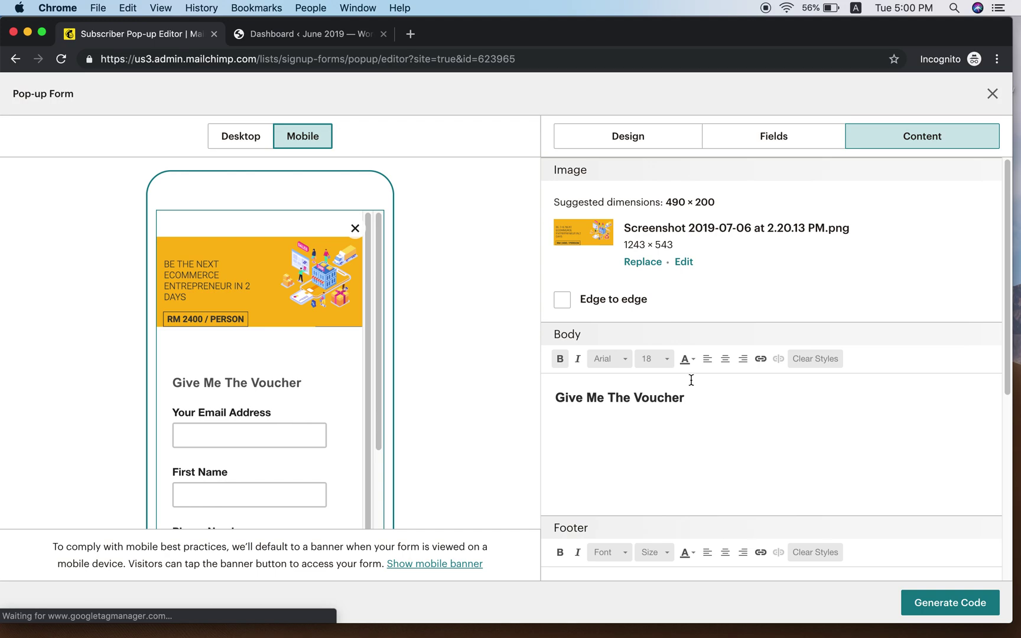
# Write under the body heading "We hate to miss you. We would like to give you RM 500 voucher for you to redeem"
pyautogui.scroll(-1, 727, 389)
pyautogui.scroll(1, 726, 390)
pyautogui.scroll(-5, 714, 399)
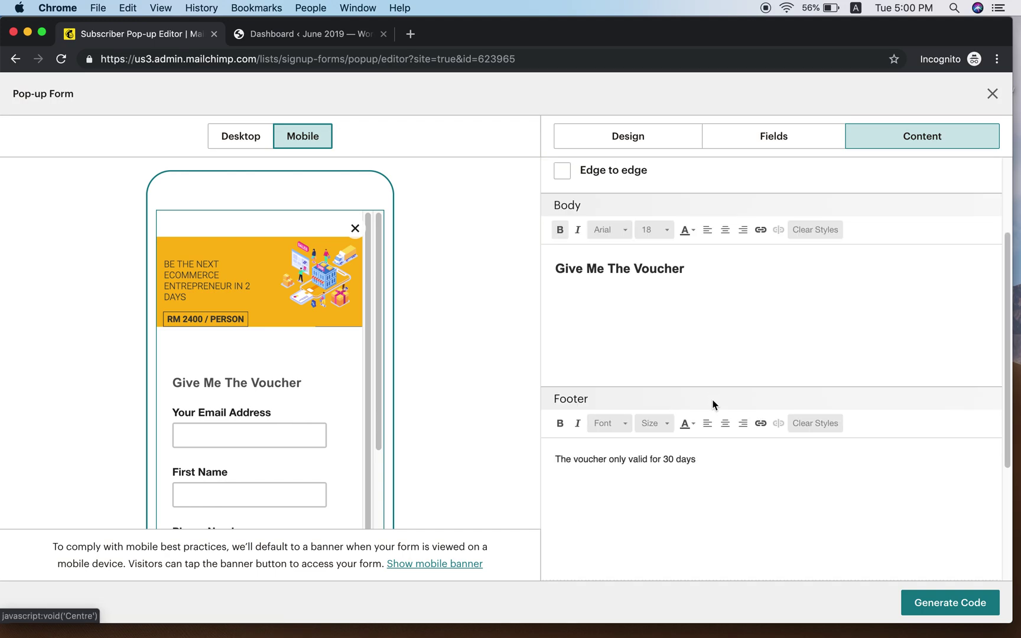
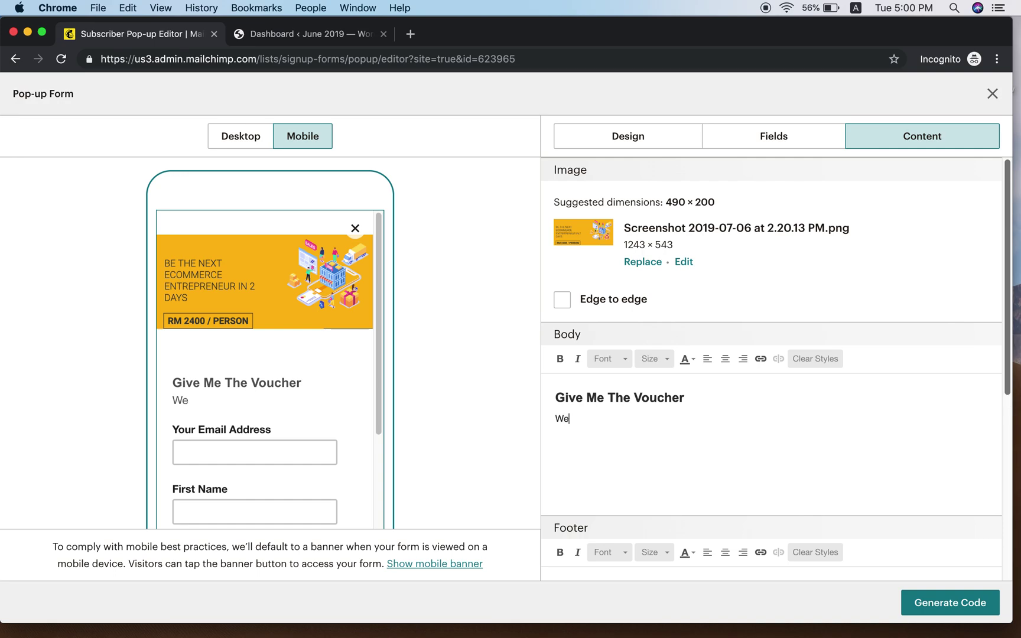
pyautogui.write('hate to miss you')
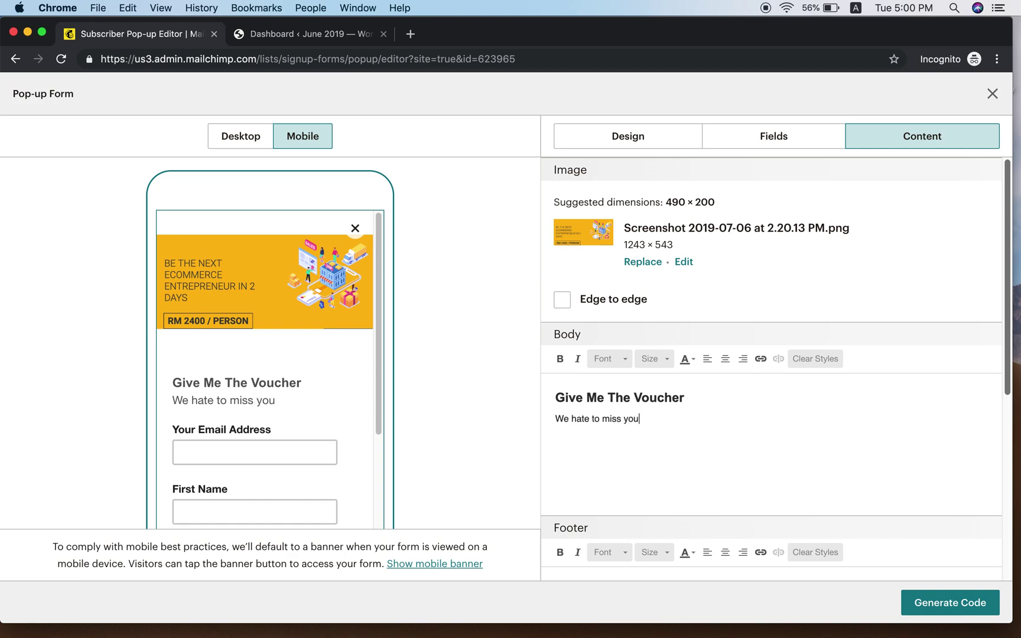
pyautogui.write('. We would')
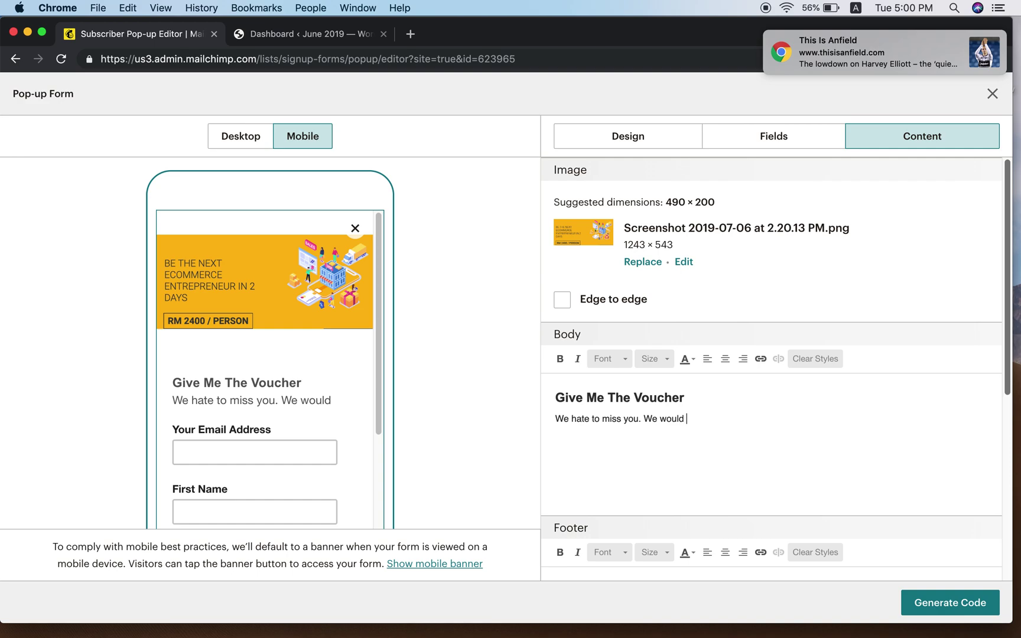
pyautogui.write(' like to give you')
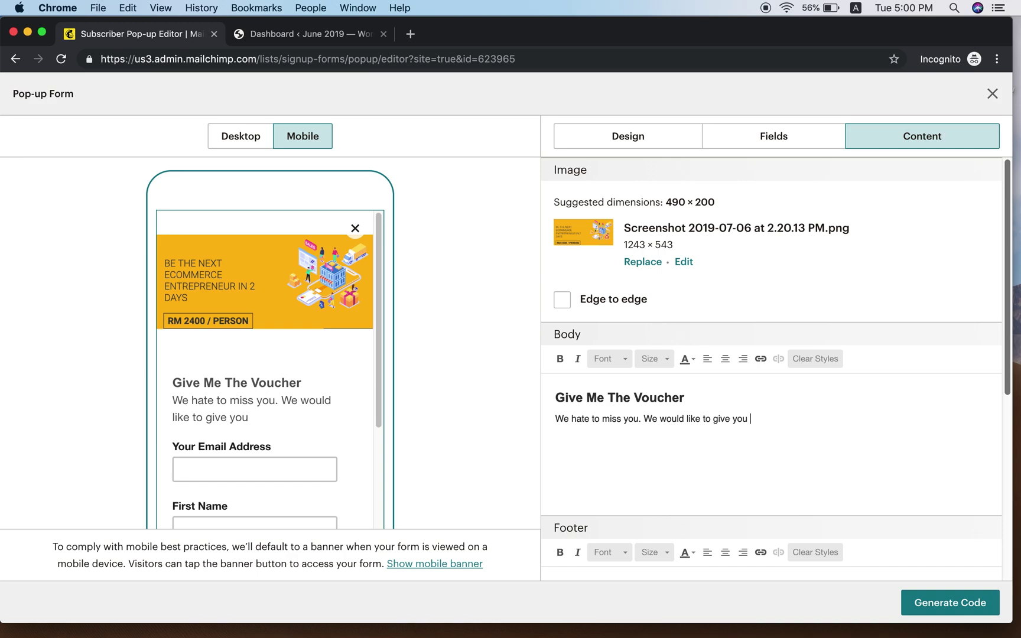
pyautogui.write('RM 500 voucher')
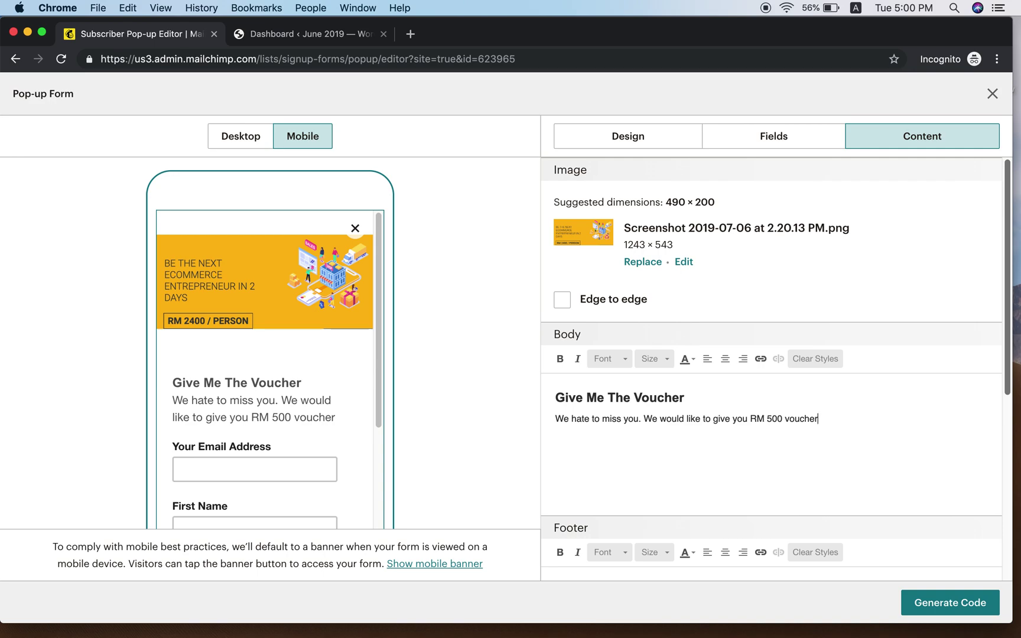
pyautogui.write(' for ')
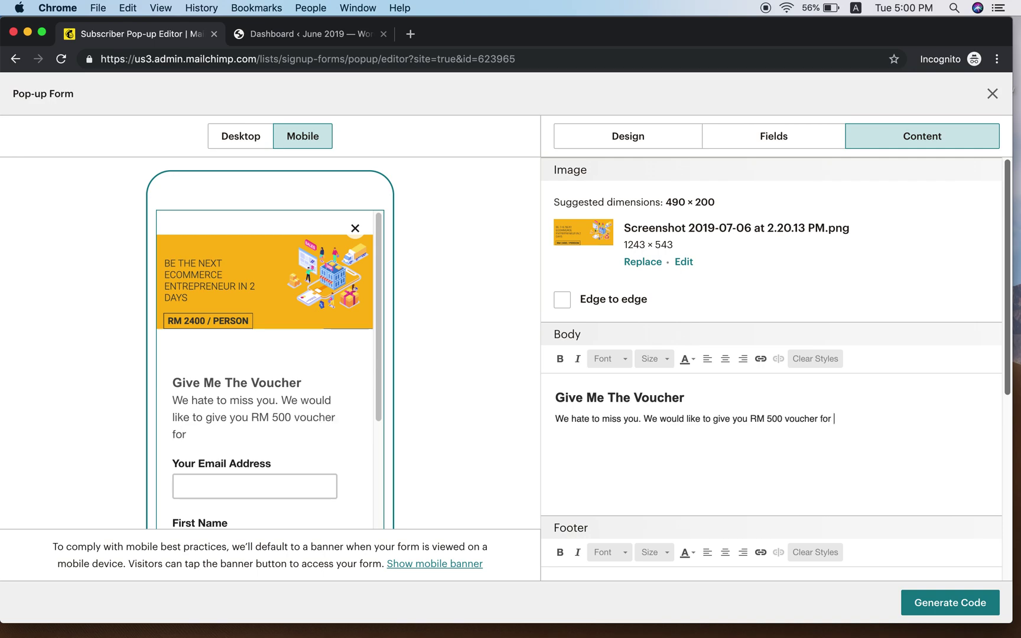
pyautogui.write('you to redeem')
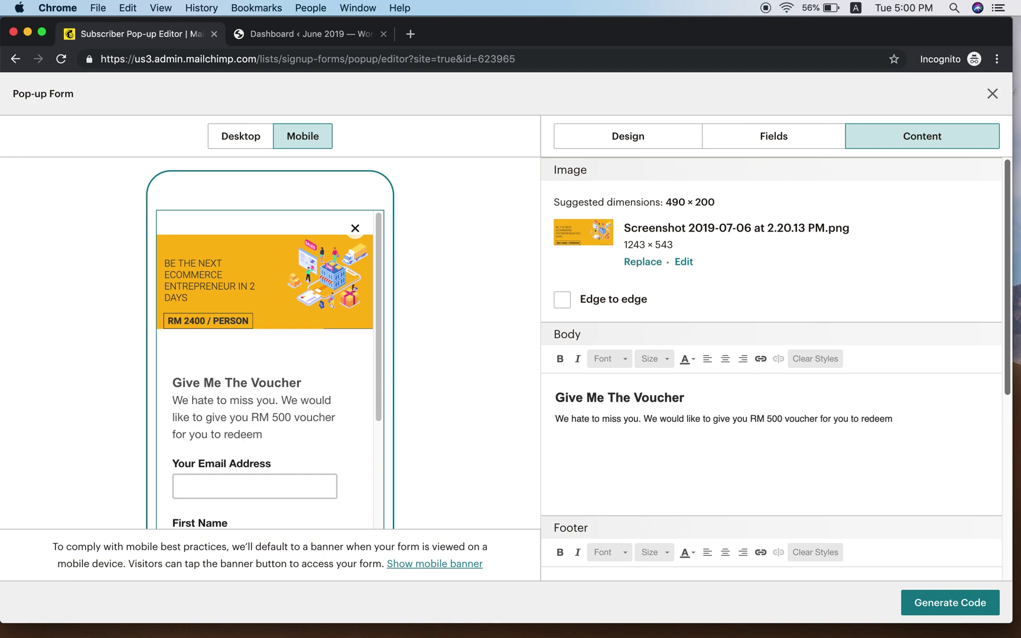
# Continue the body paragraph with the sentence "Please put your conact below so we could send it to you."
pyautogui.write('. Please')
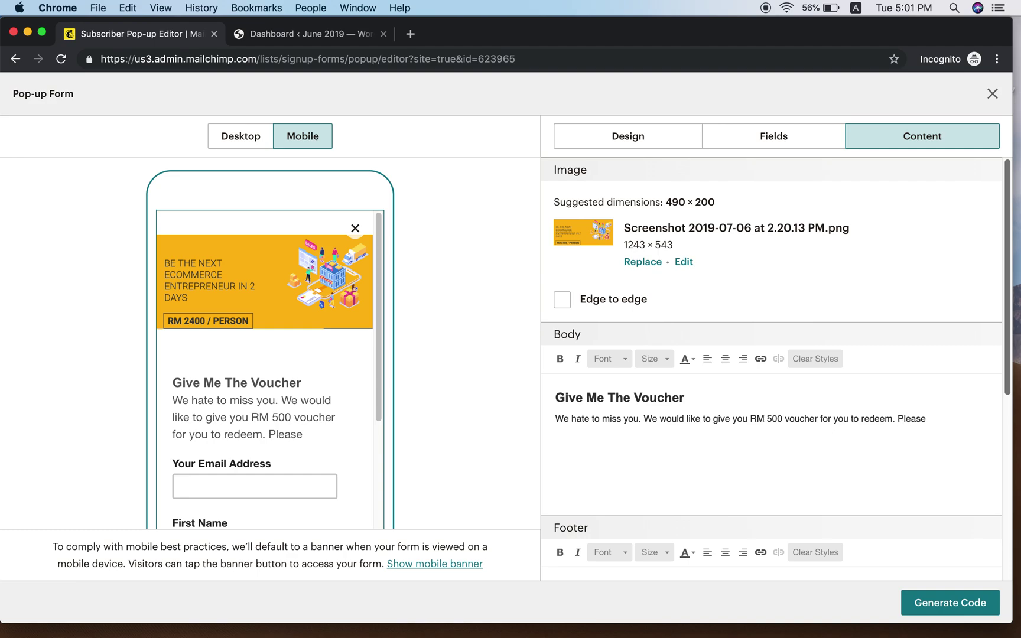
pyautogui.write(' put your conact ')
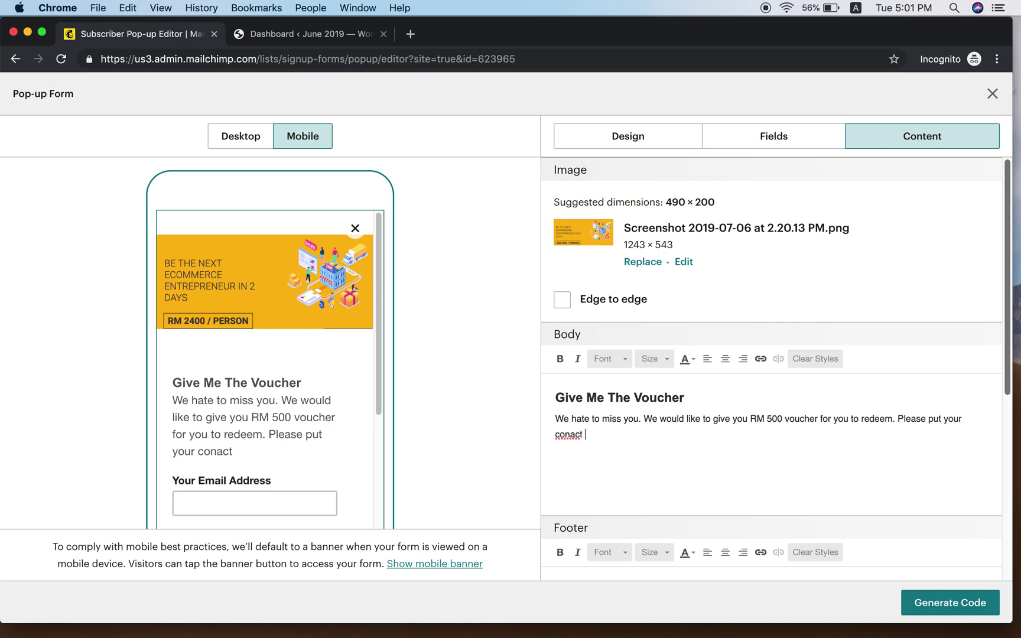
pyautogui.write('below aso tnhat yo')
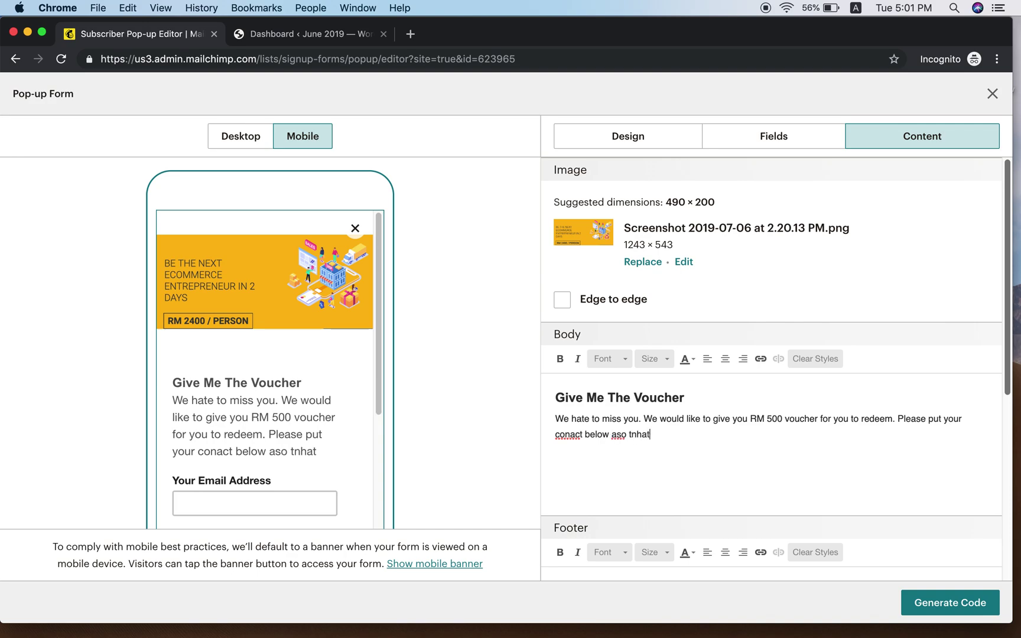
pyautogui.press('BackSpace')
pyautogui.press('BackSpace')
pyautogui.press('BackSpace')
pyautogui.press('BackSpace')
pyautogui.press('BackSpace')
pyautogui.press('BackSpace')
pyautogui.press('BackSpace')
pyautogui.press('BackSpace')
pyautogui.press('BackSpace')
pyautogui.press('BackSpace')
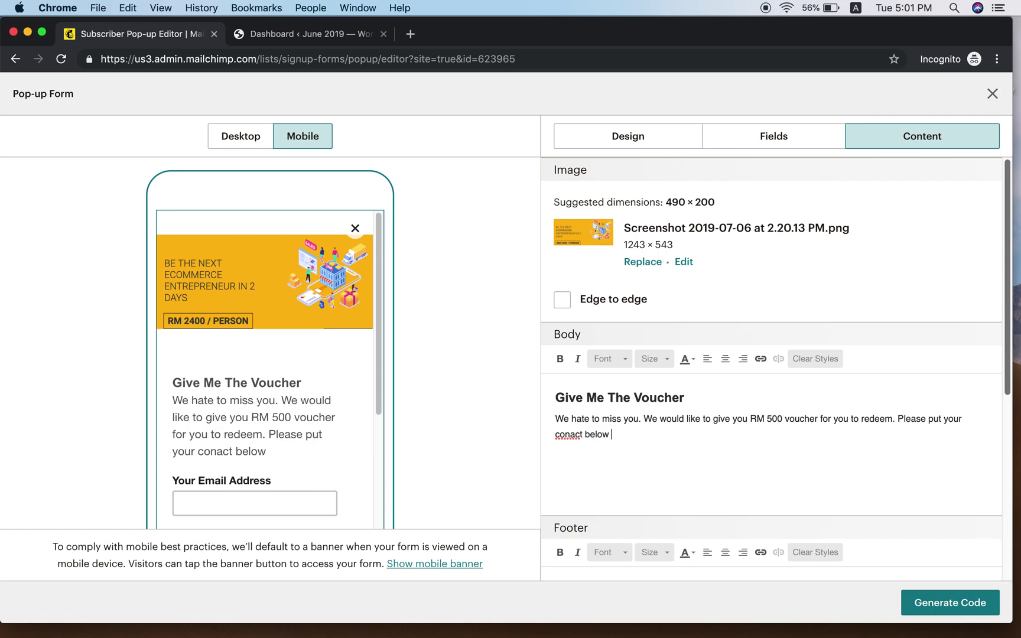
pyautogui.write('so we could send ')
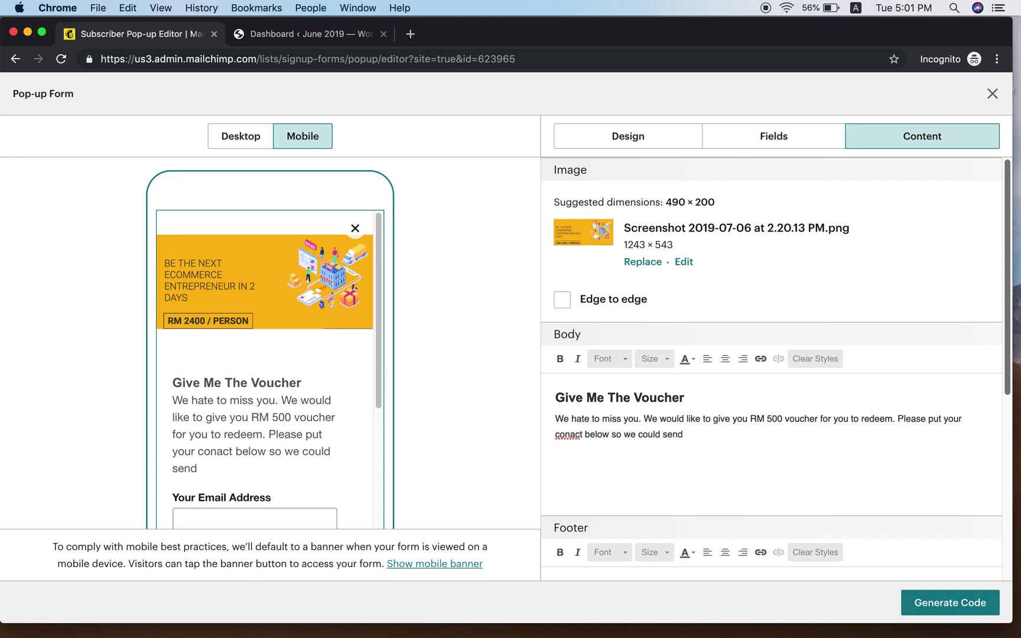
pyautogui.write('it to you.')
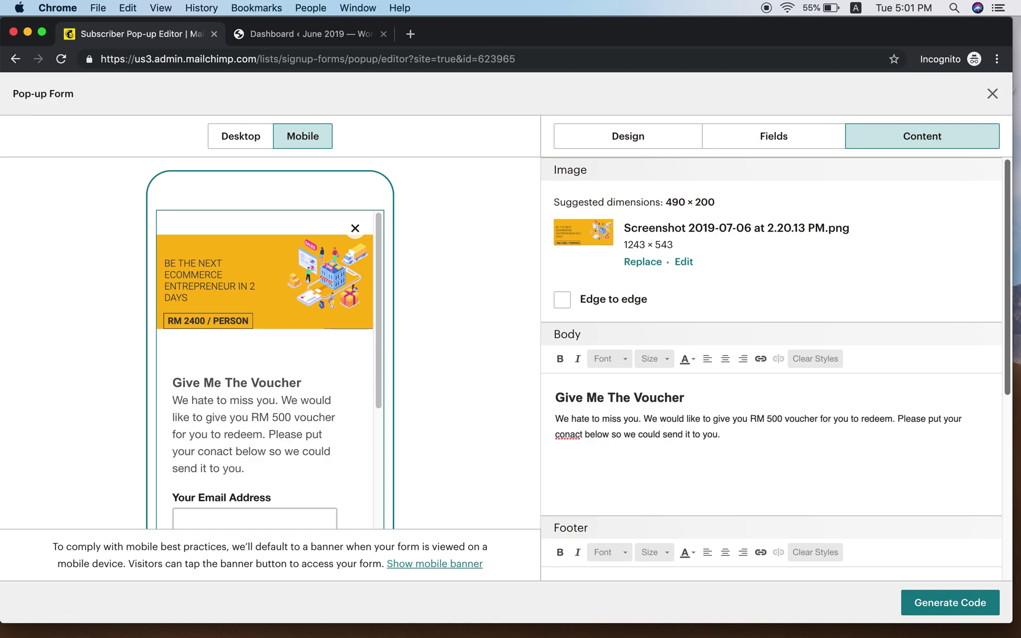
# Review the whole form in the mobile and desktop previews, along with the footer and sign up success message
pyautogui.scroll(-1, 283, 427)
pyautogui.scroll(-3, 283, 427)
pyautogui.scroll(3, 284, 427)
pyautogui.scroll(-4, 284, 427)
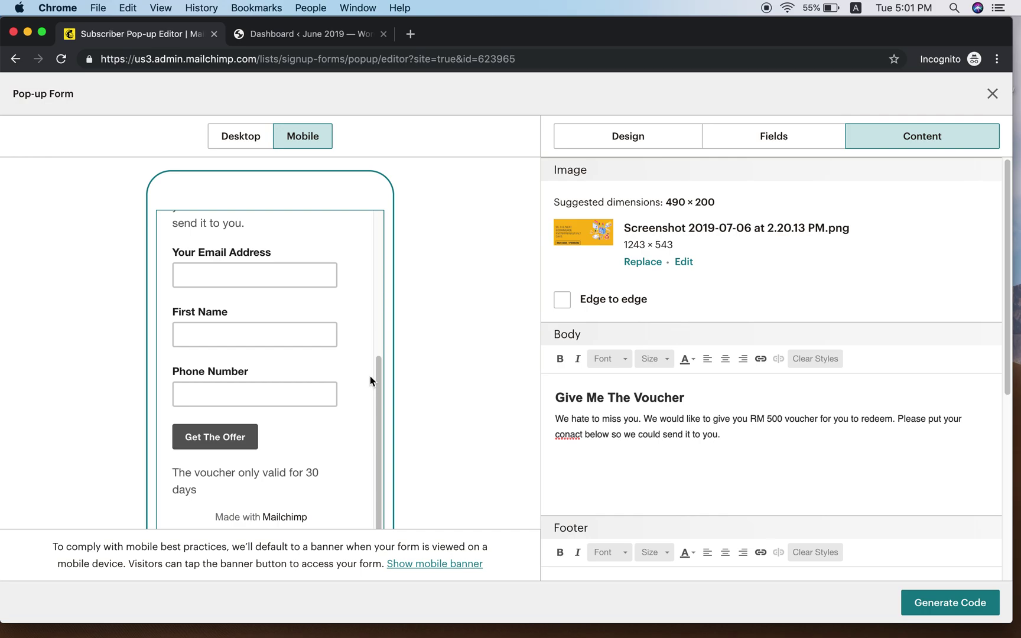
pyautogui.scroll(10, 319, 377)
pyautogui.click(243, 145)
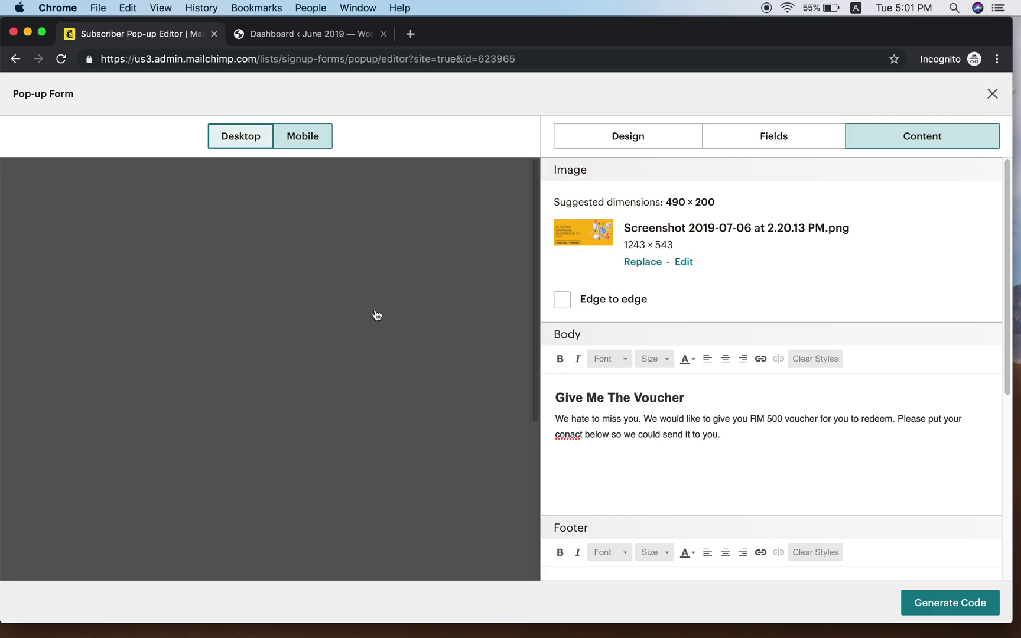
pyautogui.scroll(-5, 392, 387)
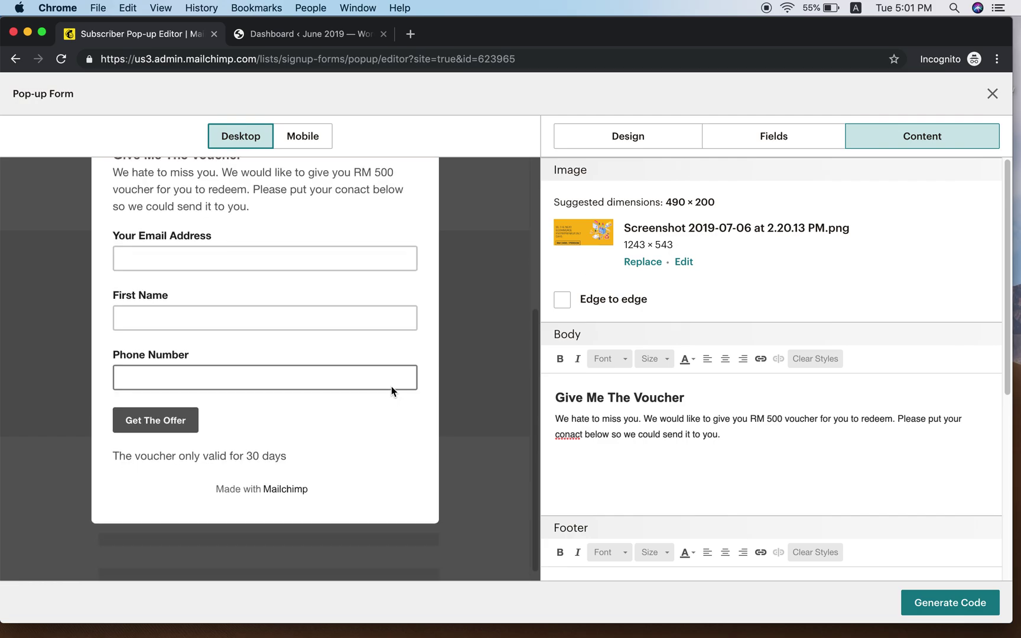
pyautogui.scroll(5, 391, 387)
pyautogui.press('F11')
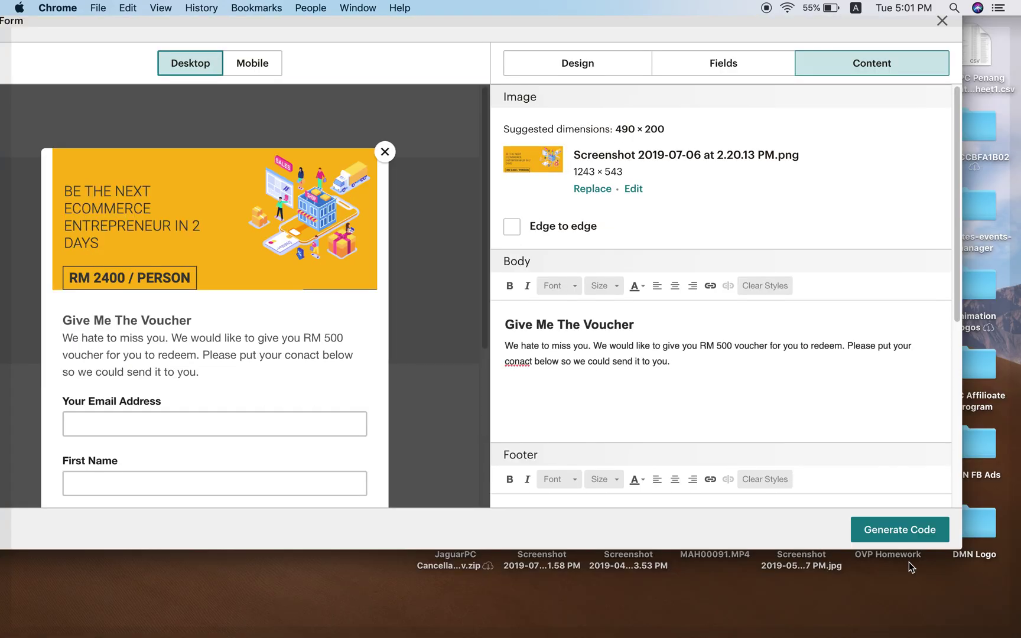
pyautogui.press('F11')
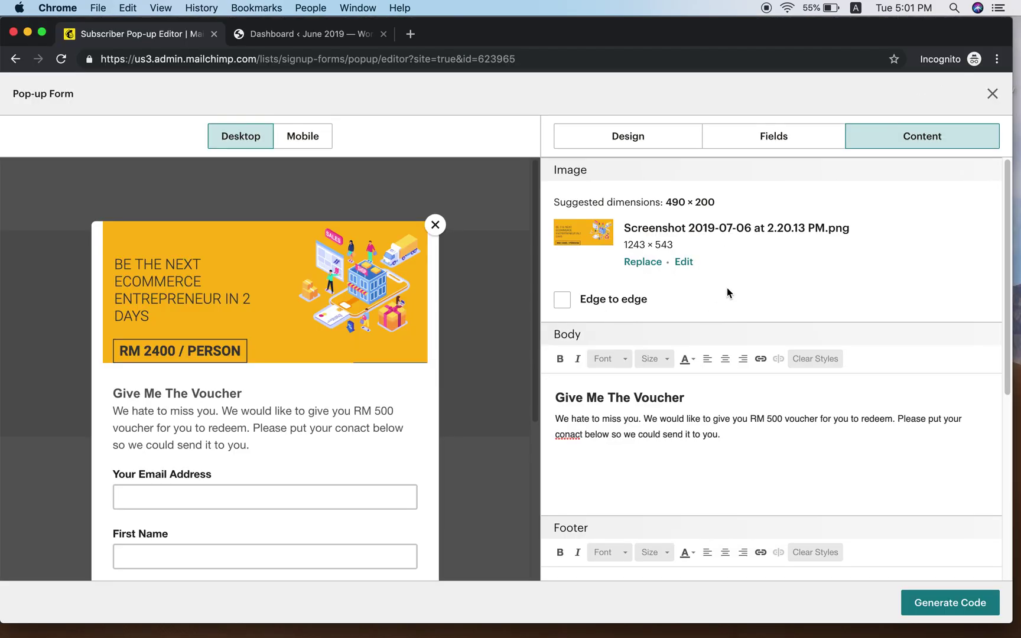
pyautogui.scroll(-8, 812, 419)
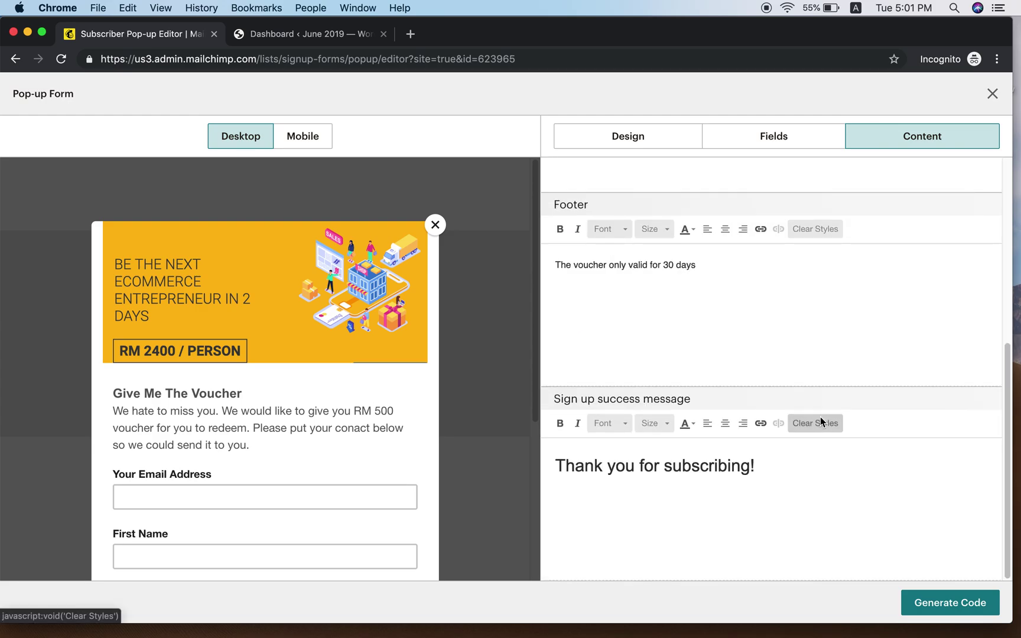
pyautogui.scroll(-5, 373, 413)
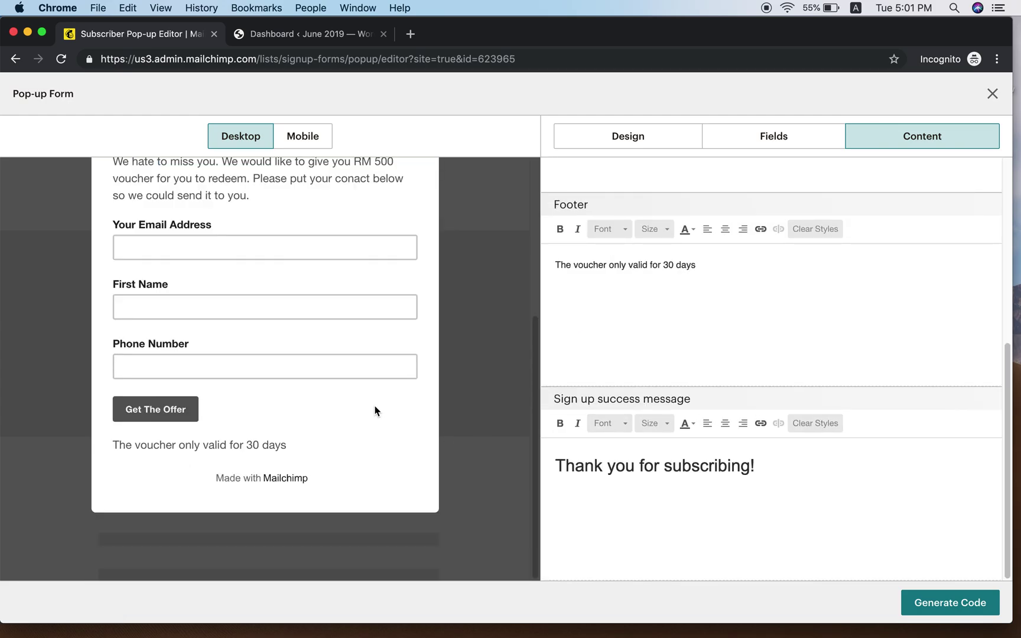
# Review the pop-up form's design settings and its available fields before generating the code
pyautogui.scroll(8, 804, 470)
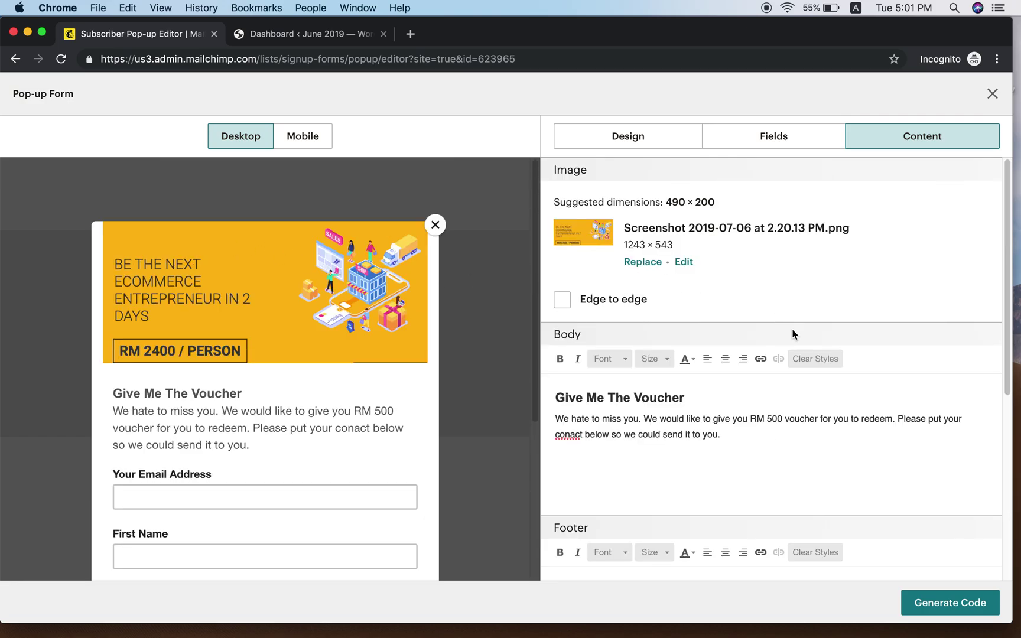
pyautogui.click(650, 141)
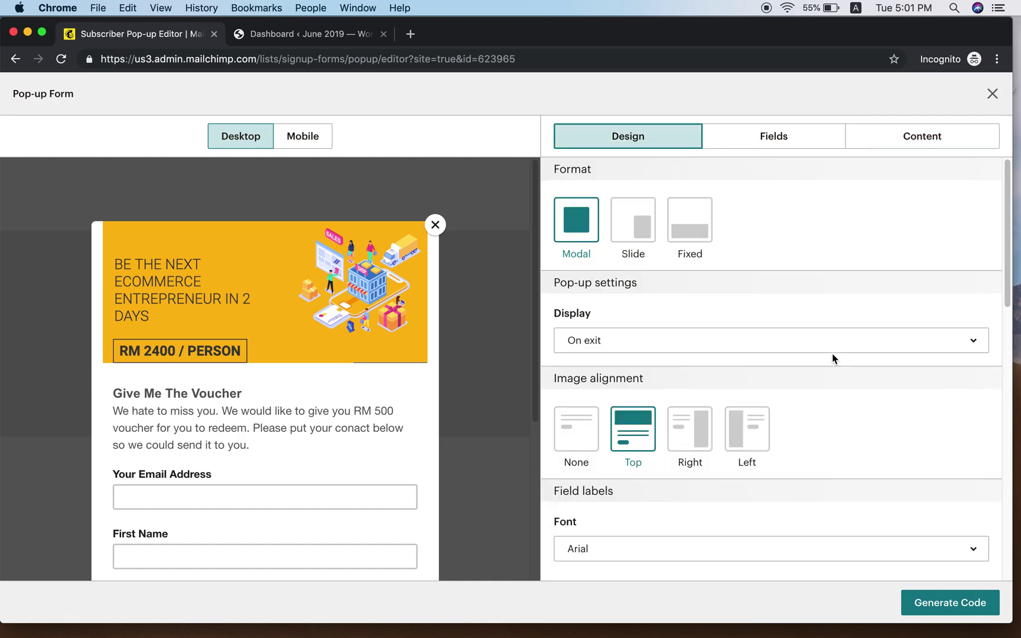
pyautogui.scroll(-5, 830, 358)
pyautogui.scroll(-10, 828, 366)
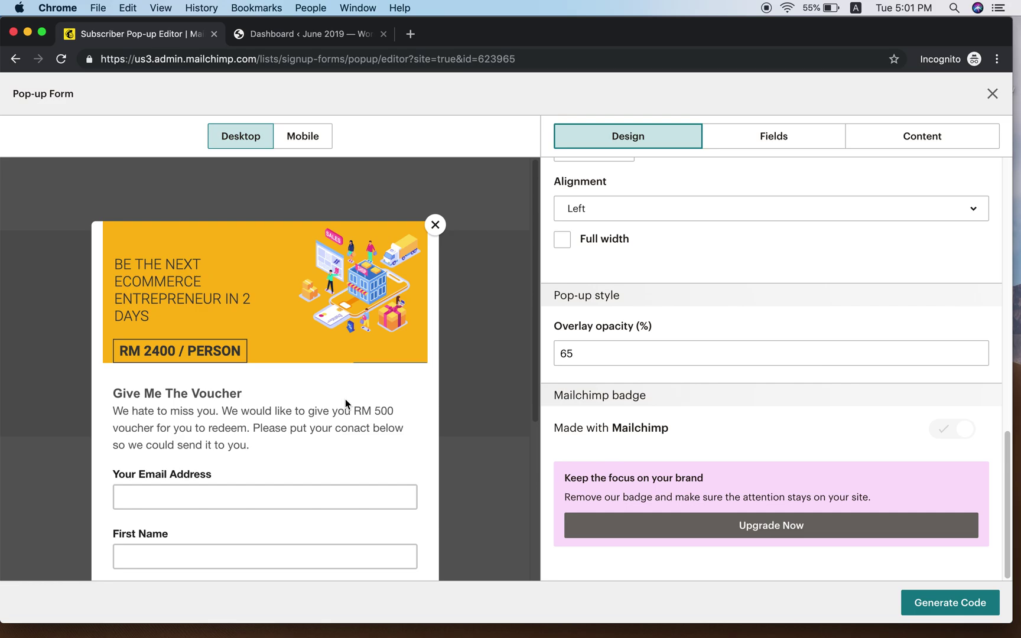
pyautogui.scroll(-5, 395, 406)
pyautogui.scroll(5, 397, 399)
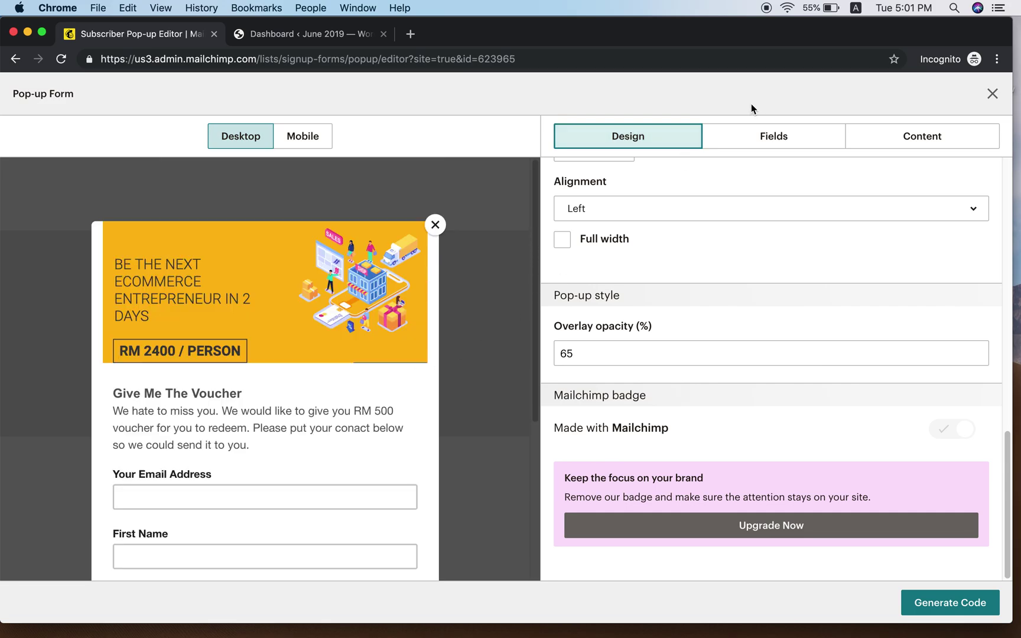
pyautogui.click(746, 137)
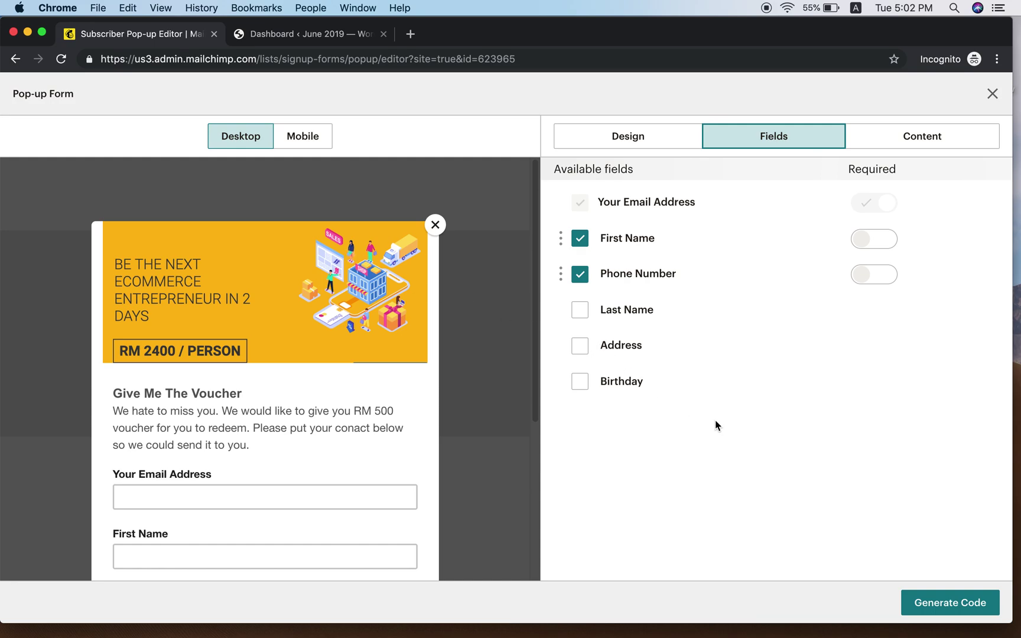
pyautogui.click(606, 142)
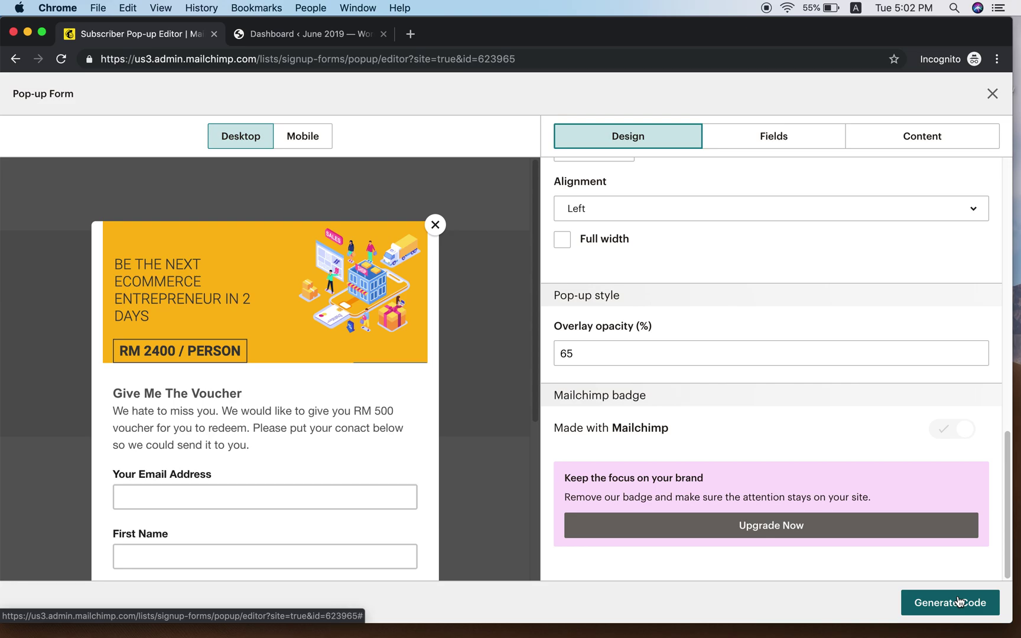
# Generate the pop-up form's embed code, select the whole script and close the code window
pyautogui.click(961, 602)
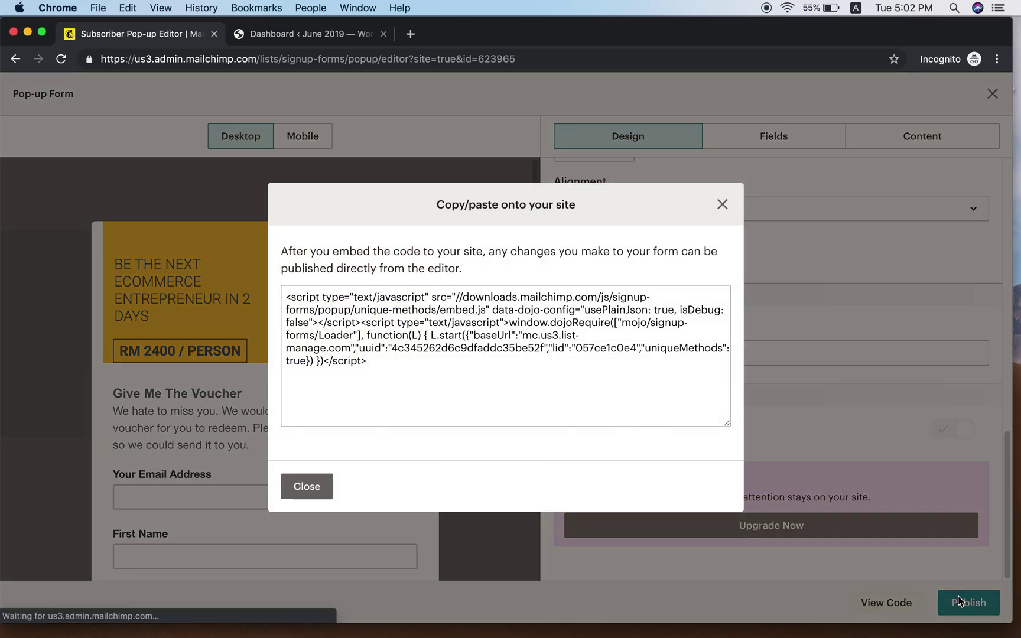
pyautogui.moveTo(381, 360); pyautogui.dragTo(291, 285)
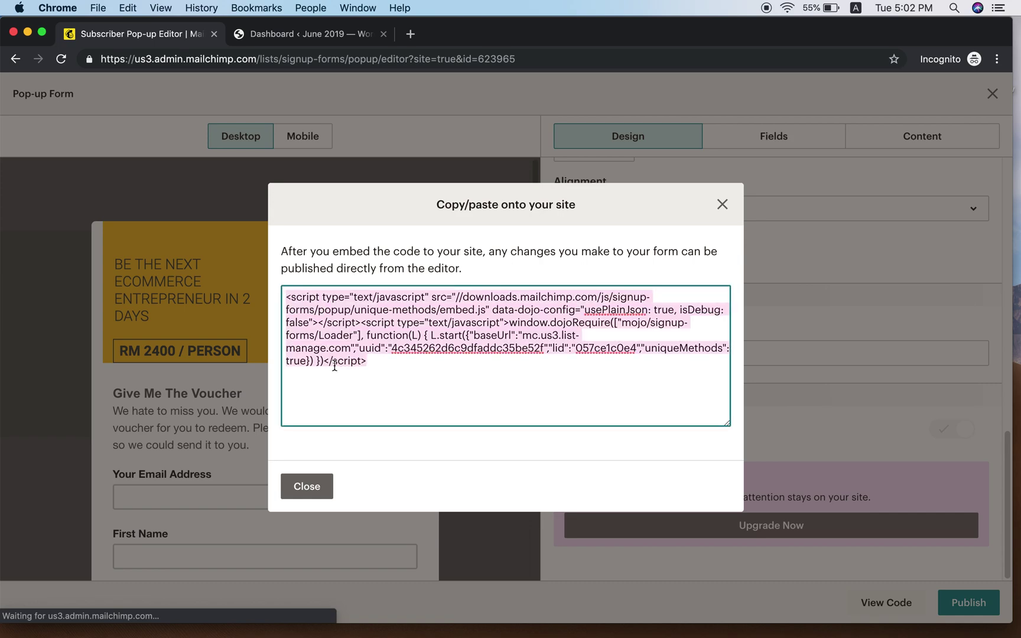
pyautogui.click(322, 489)
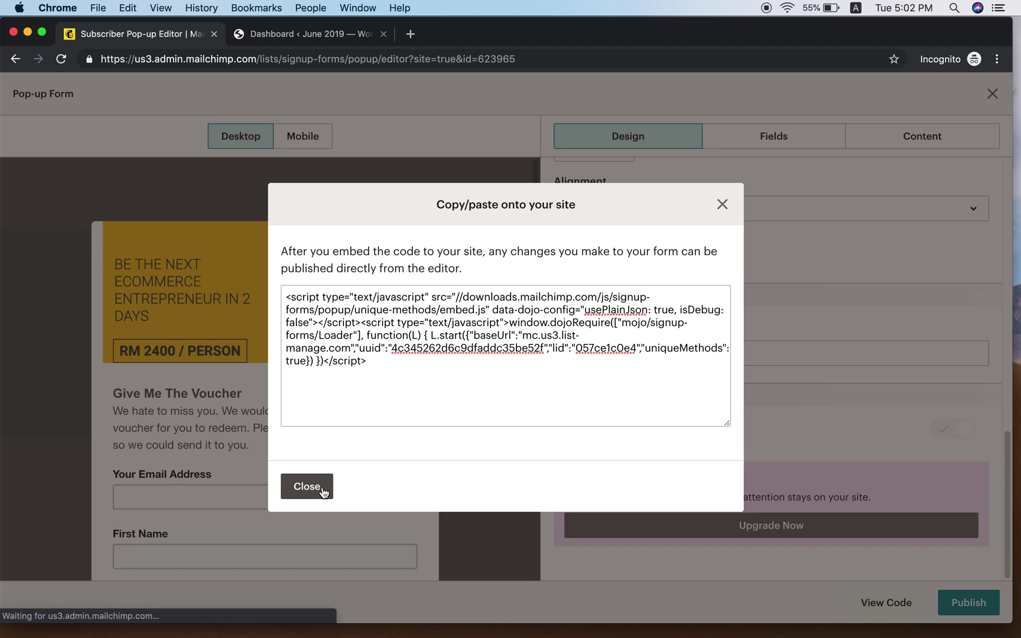
pyautogui.click(317, 490)
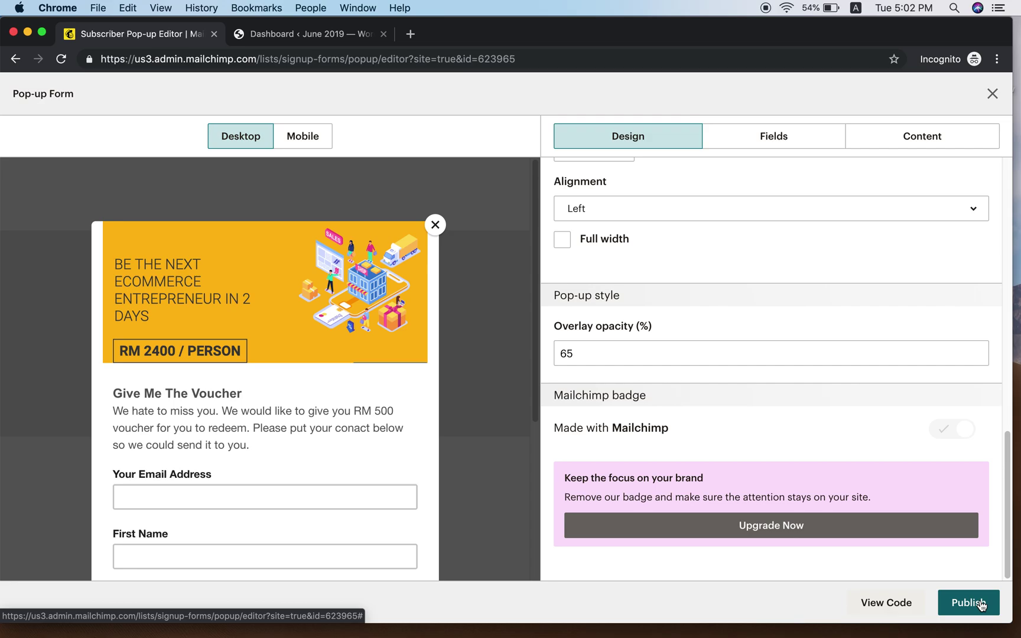
# Publish the subscriber pop-up form and confirm saving its changes
pyautogui.click(979, 604)
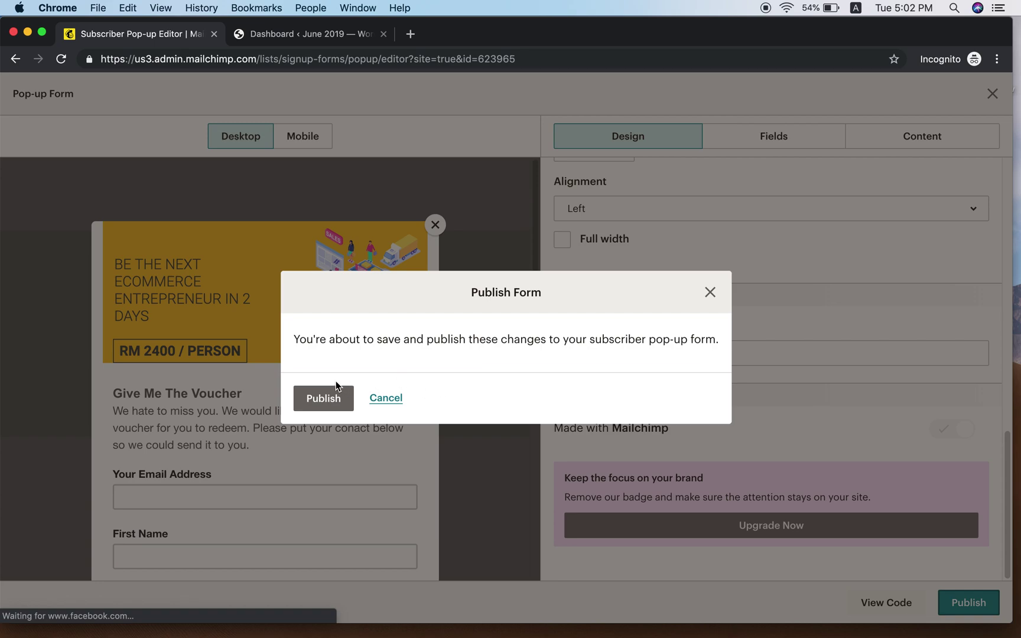
pyautogui.click(325, 395)
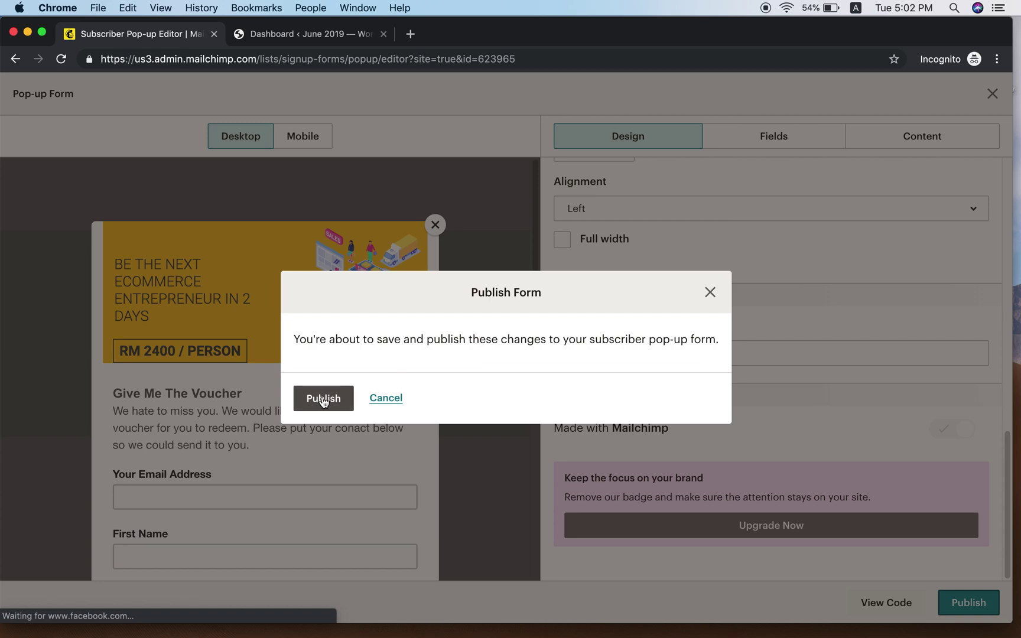
pyautogui.click(324, 401)
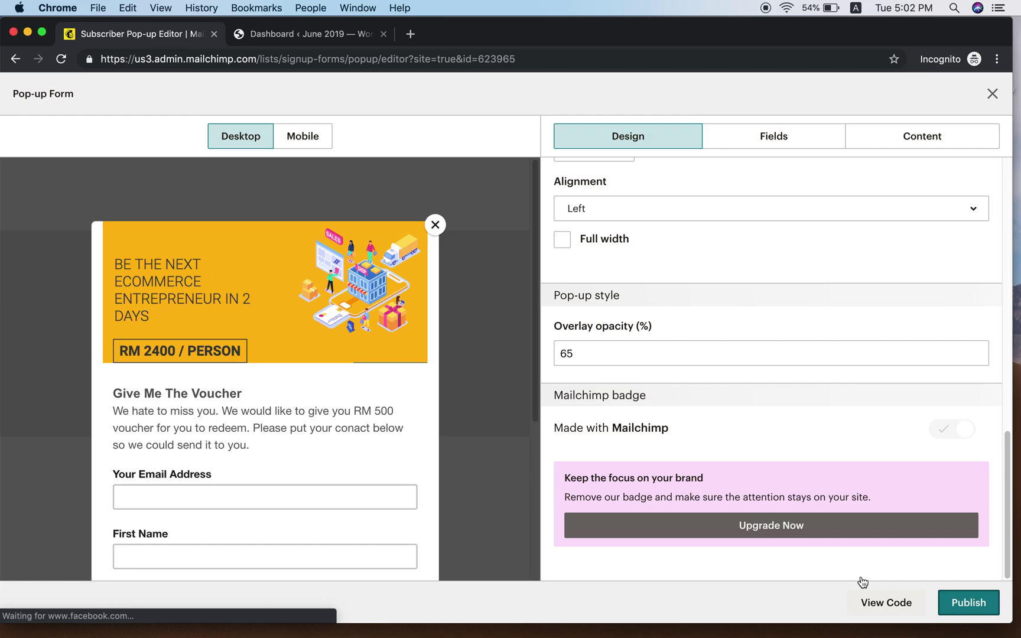
# Reopen the pop-up form's embed code and copy the complete script
pyautogui.click(893, 606)
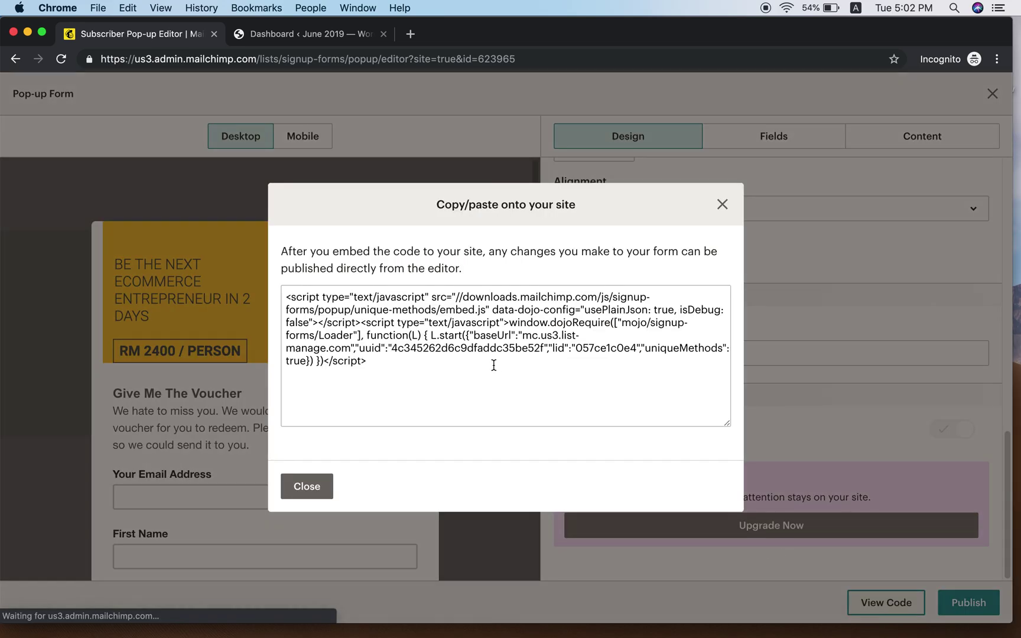
pyautogui.moveTo(397, 370); pyautogui.dragTo(271, 289)
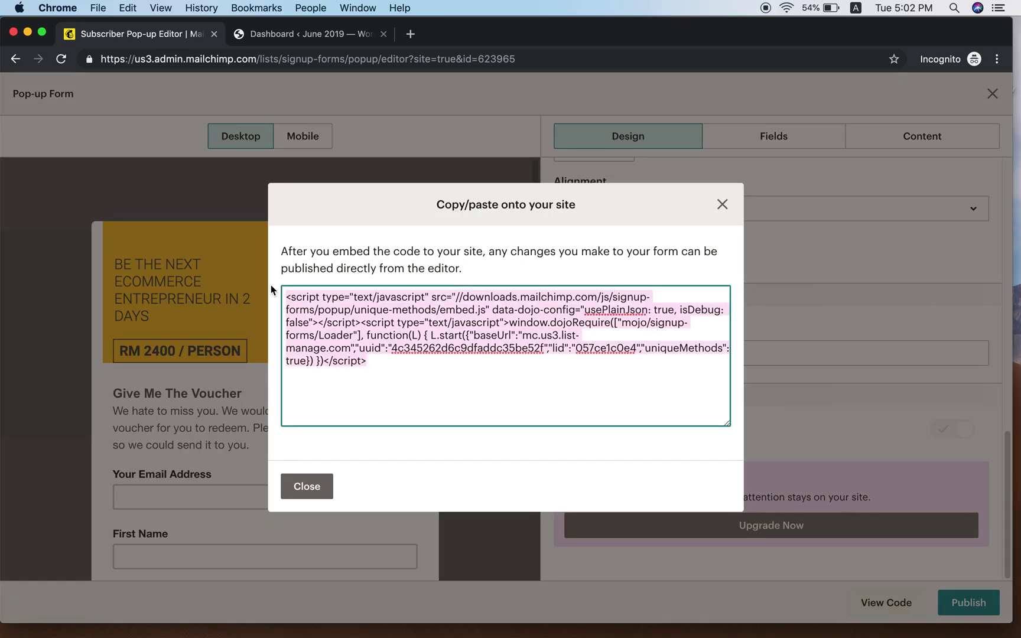
pyautogui.rightClick(326, 308)
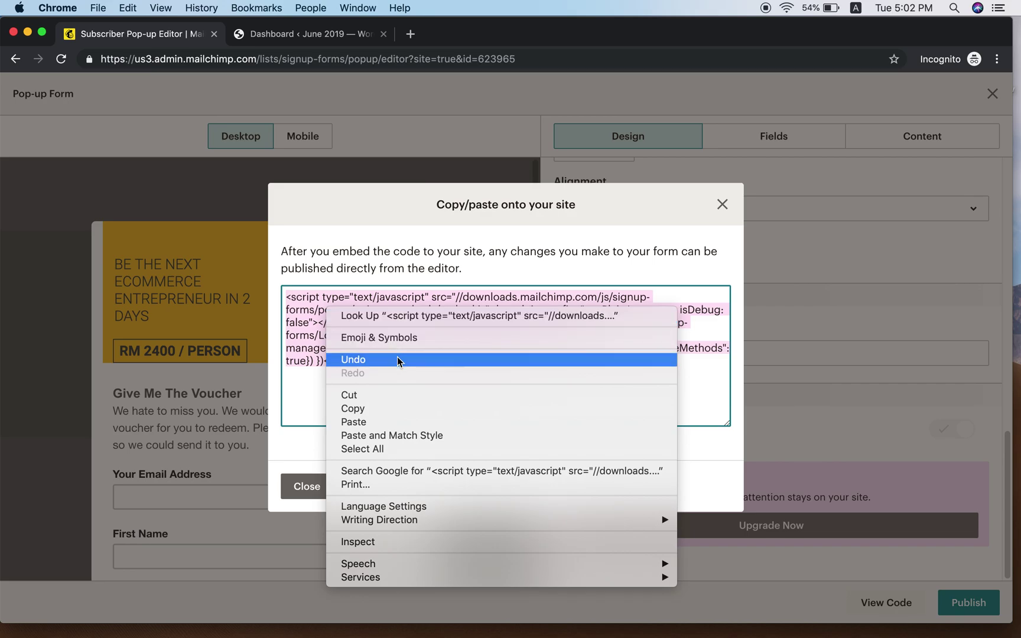
pyautogui.click(402, 409)
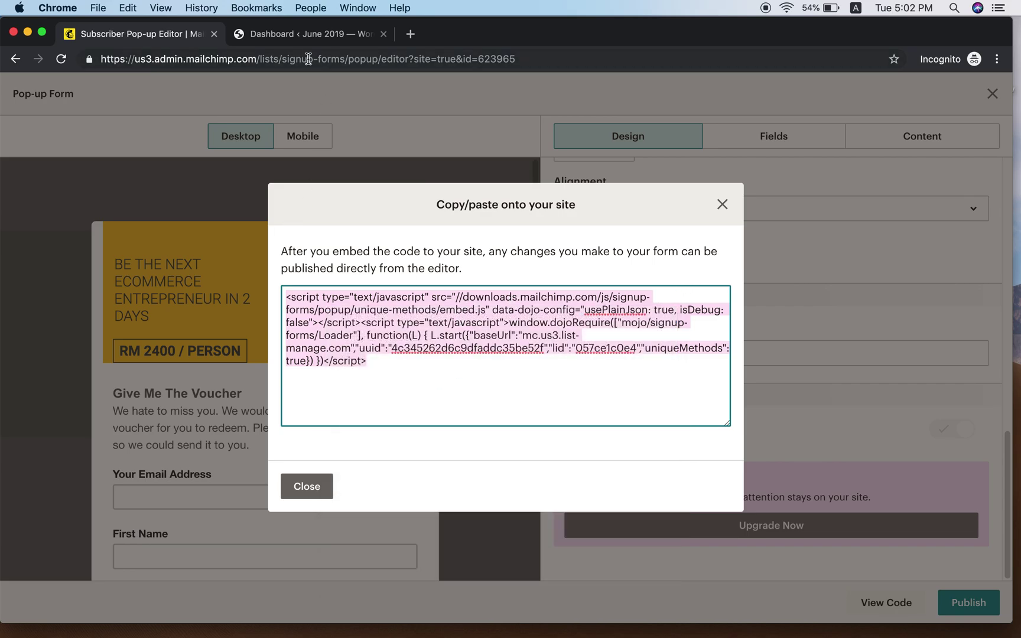
# Switch to the WordPress dashboard of the June 2019 site and start a new page
pyautogui.click(305, 34)
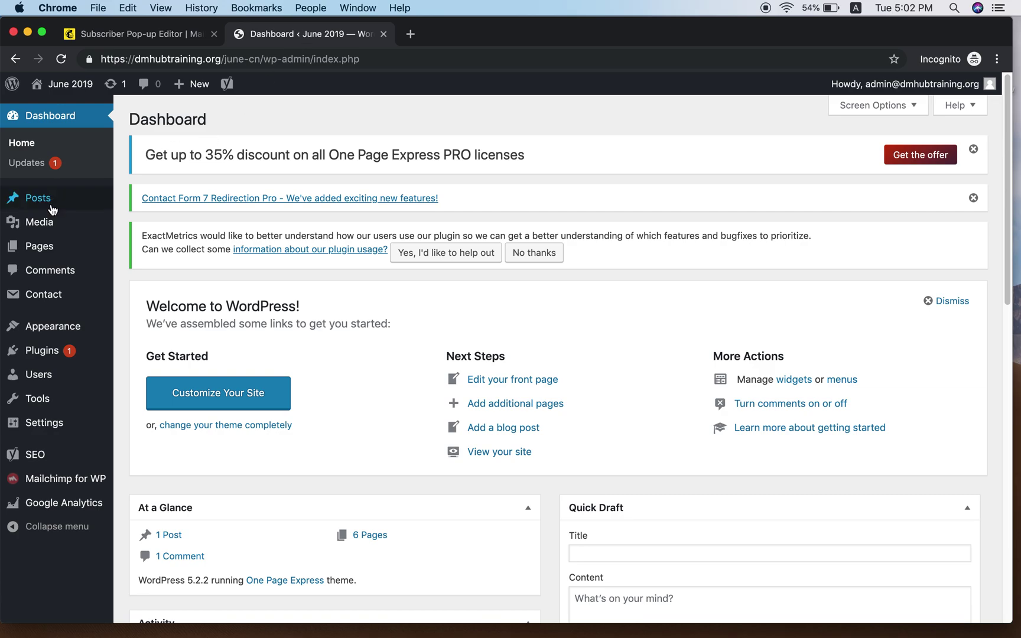
pyautogui.moveTo(51, 245)
pyautogui.click(142, 248)
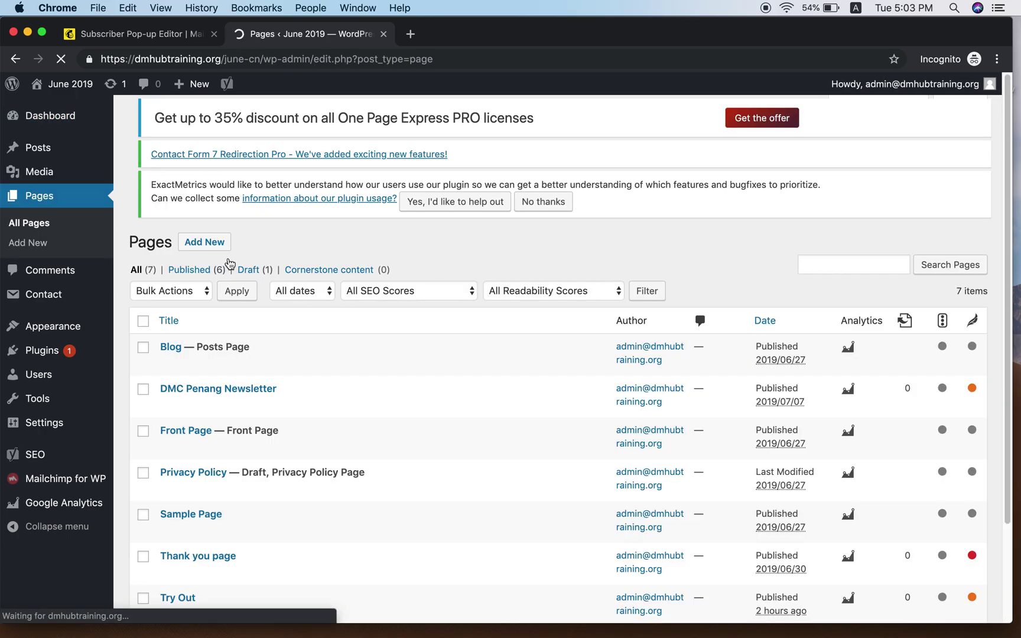
pyautogui.click(204, 120)
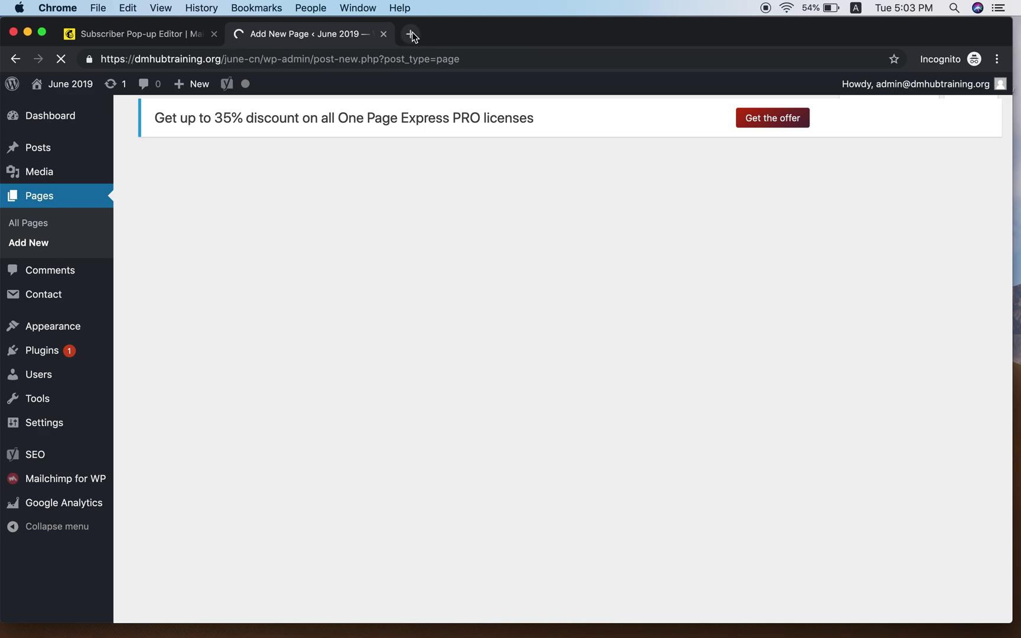
pyautogui.click(412, 34)
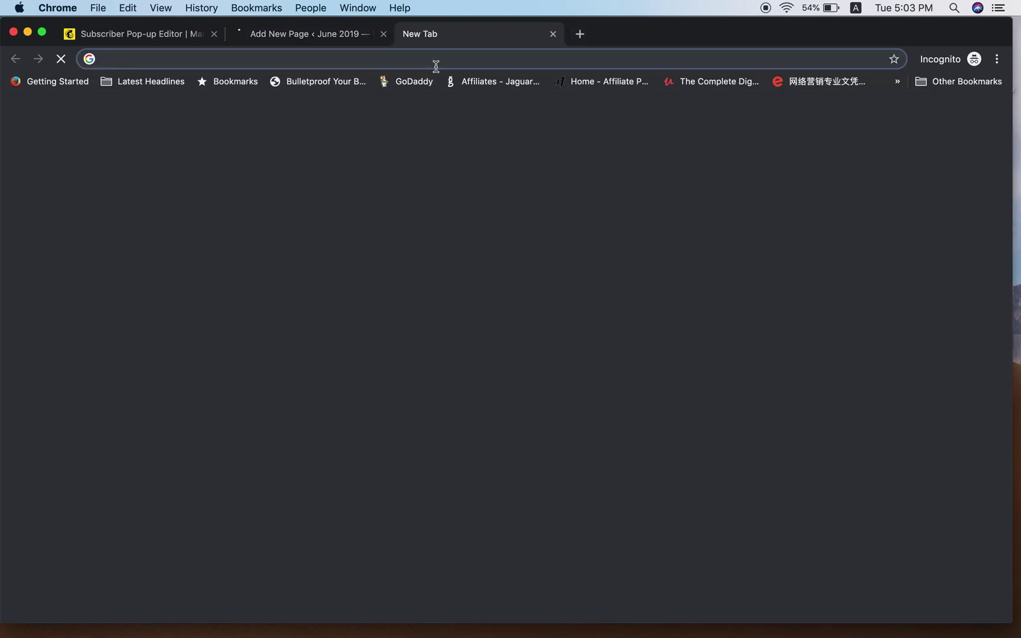
pyautogui.write('www.')
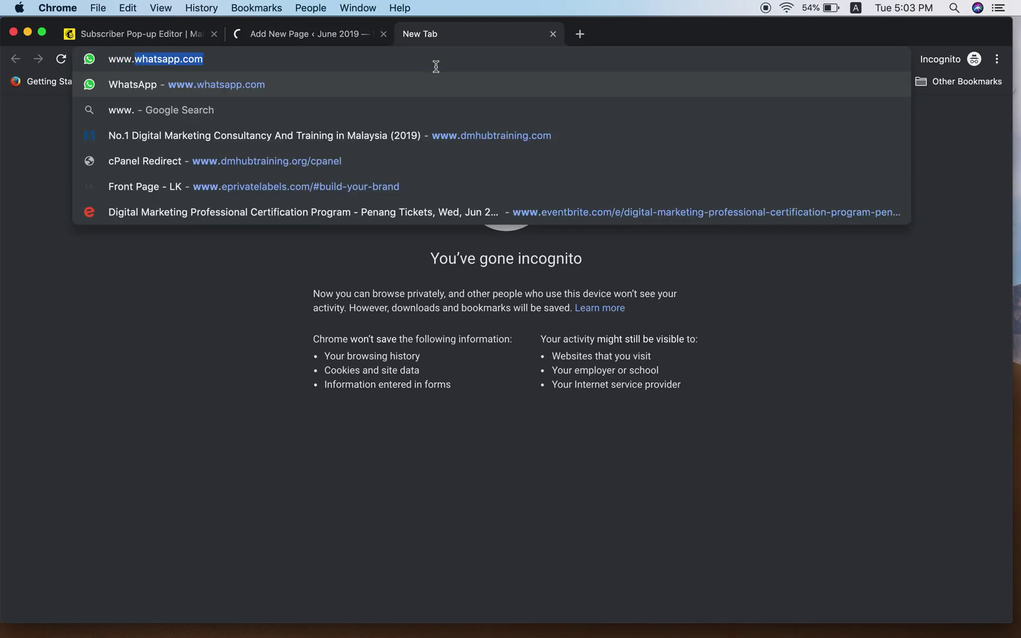
pyautogui.write('dmhubtr')
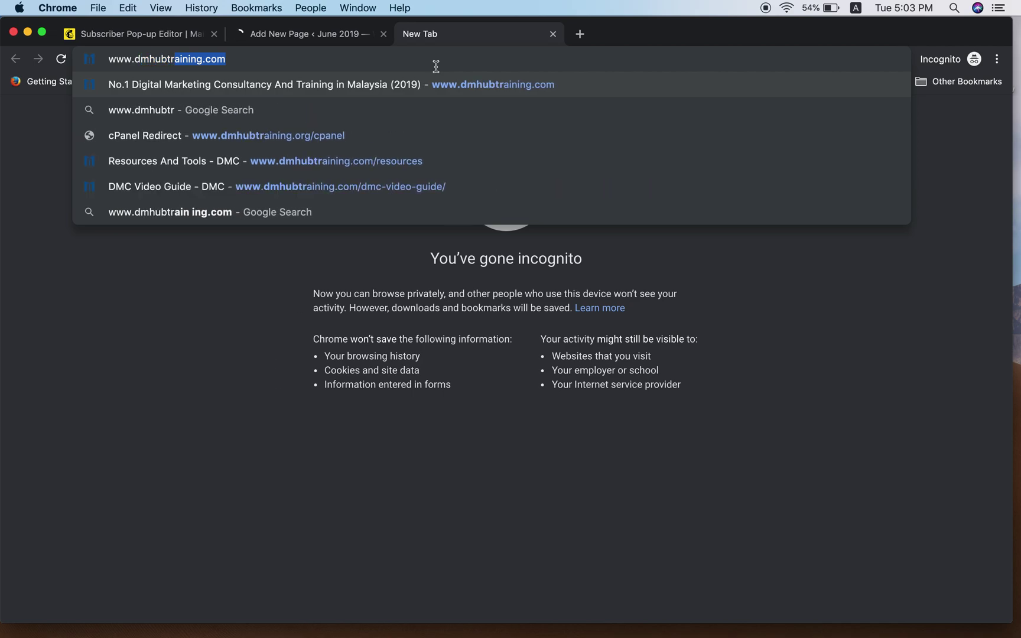
pyautogui.write('aining.com')
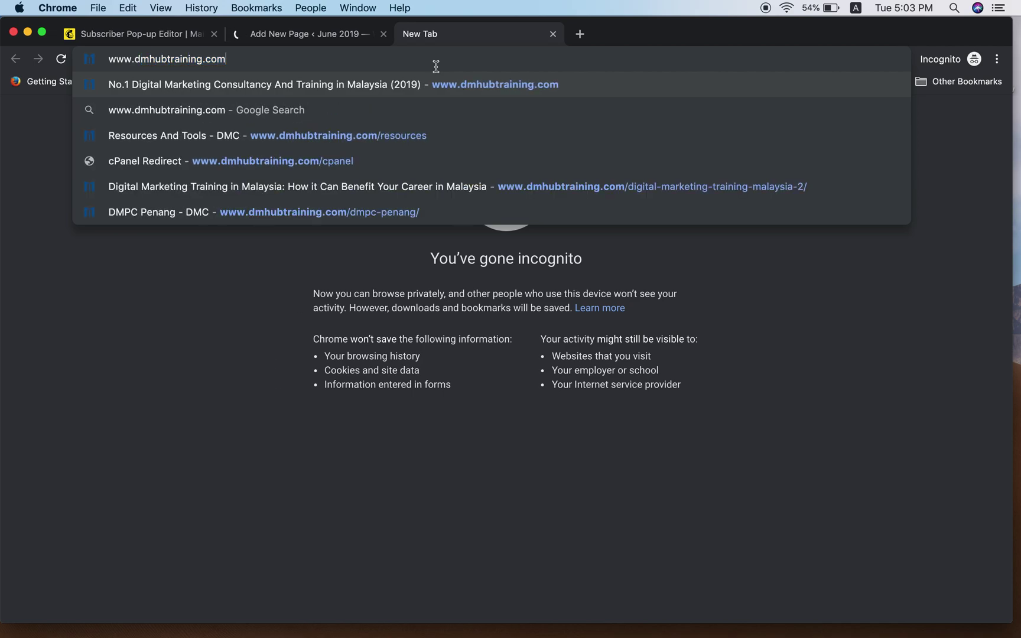
pyautogui.press('Return')
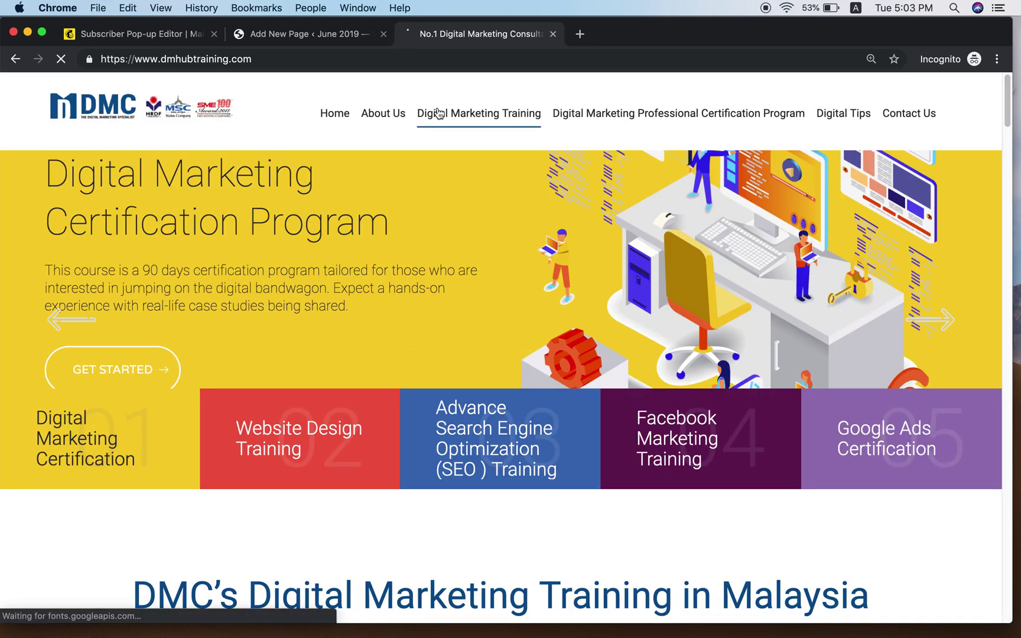
# Go to the site's Ecommerce Training Malaysia page among the Digital Marketing Training courses
pyautogui.click(438, 113)
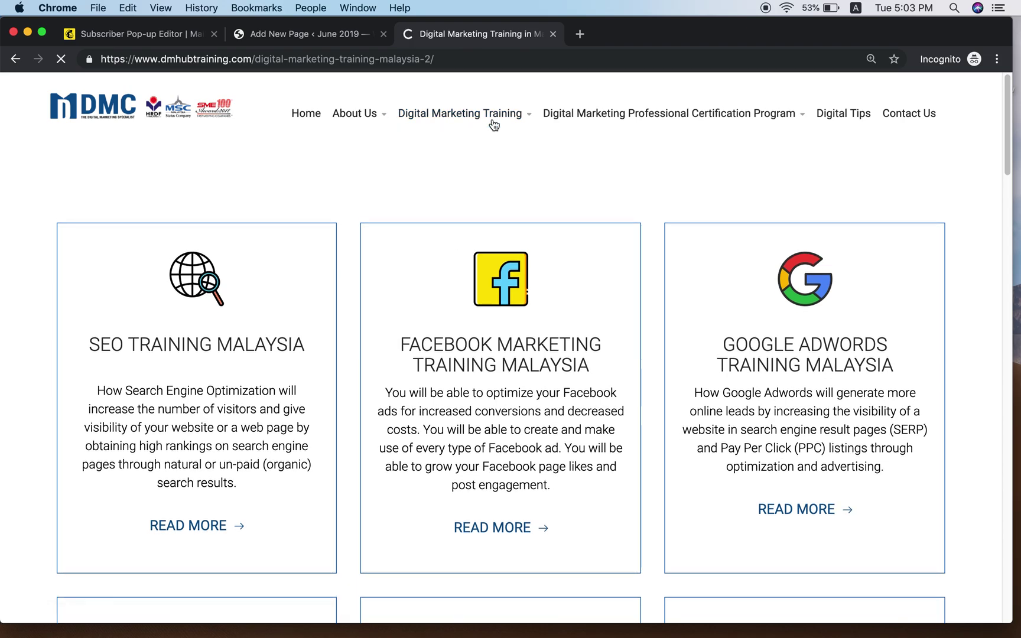
pyautogui.moveTo(494, 122)
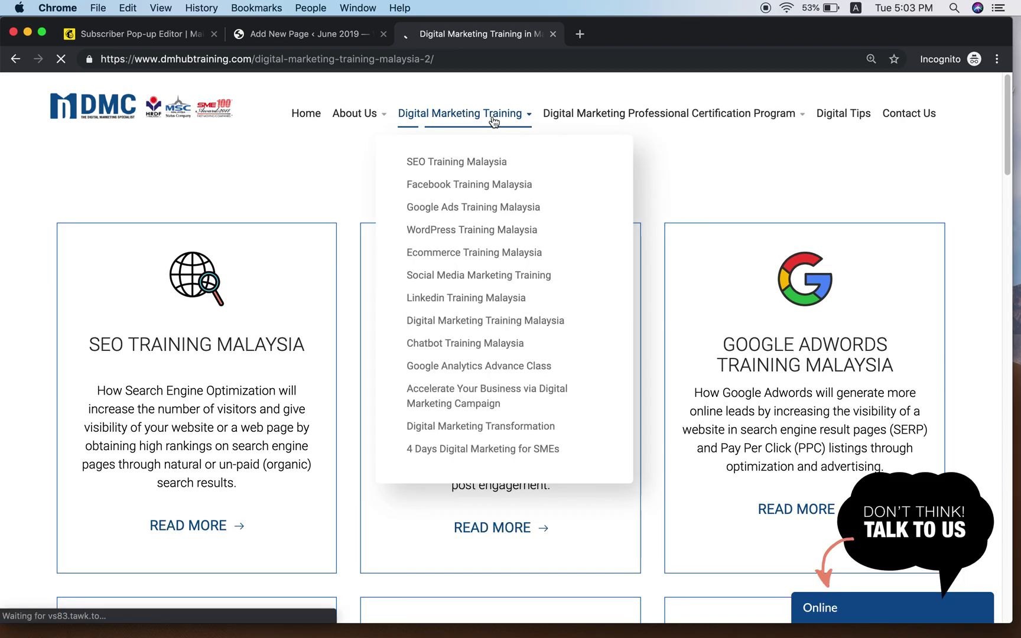
pyautogui.click(489, 254)
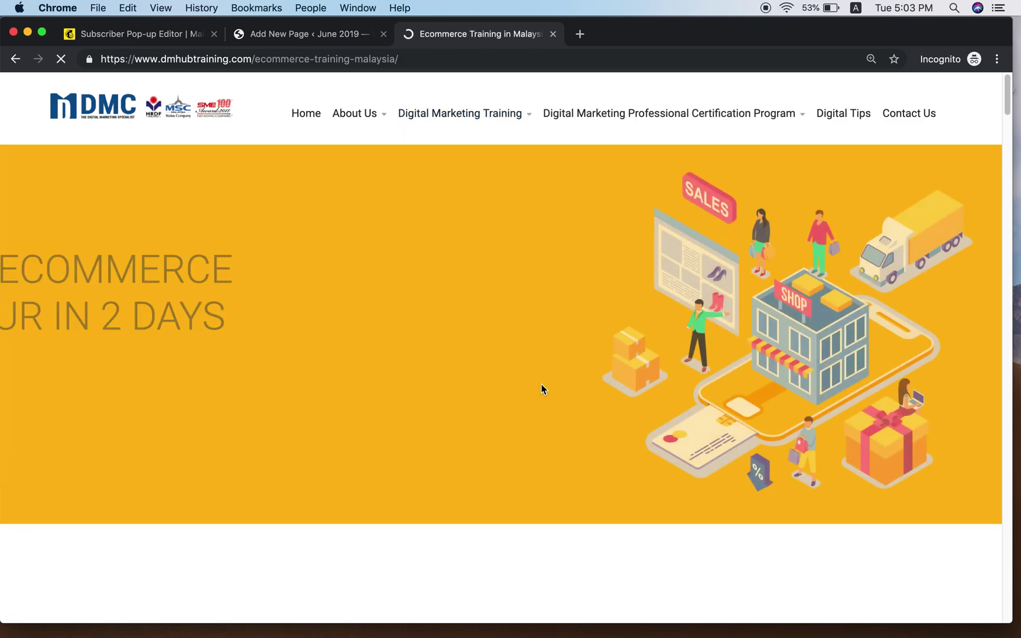
# Look through the Ecommerce Training page's sections, from the price banner to the workshop outline and training methodology
pyautogui.scroll(-5, 542, 389)
pyautogui.scroll(-2, 542, 389)
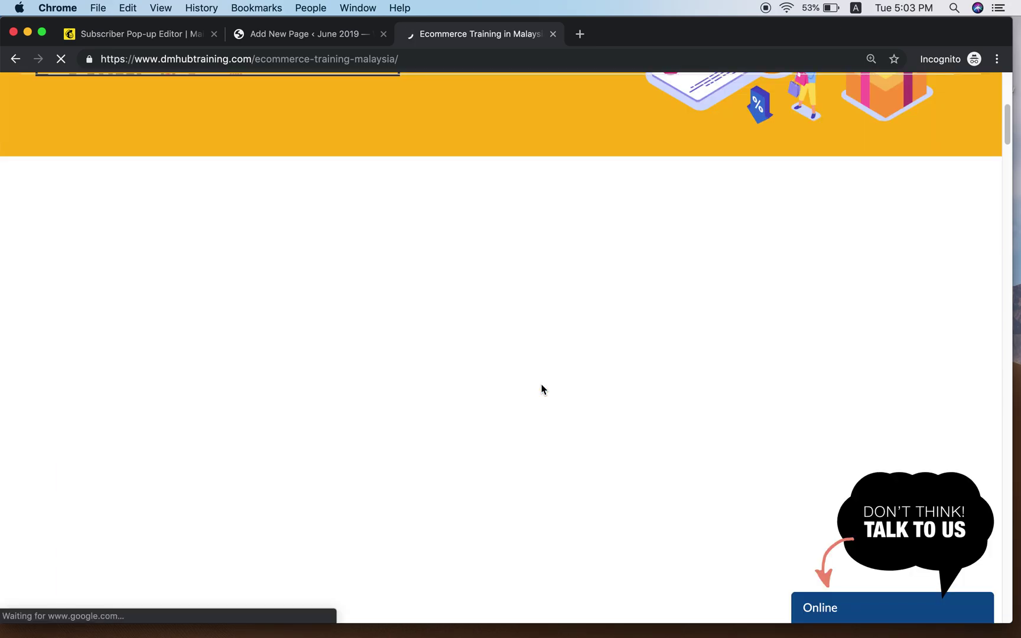
pyautogui.scroll(-5, 542, 389)
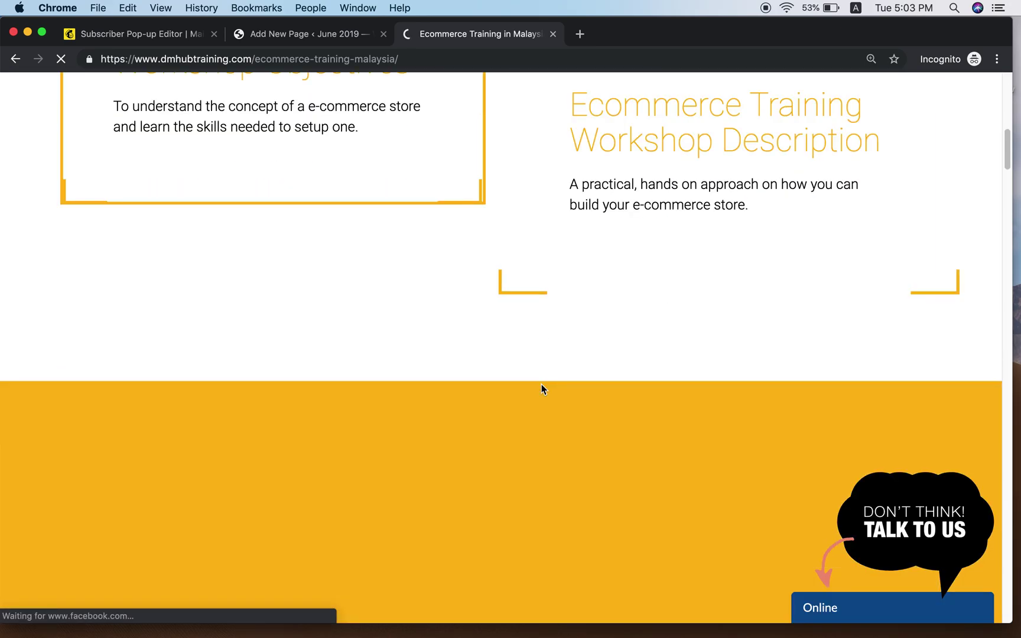
pyautogui.scroll(-5, 542, 390)
pyautogui.scroll(-15, 542, 384)
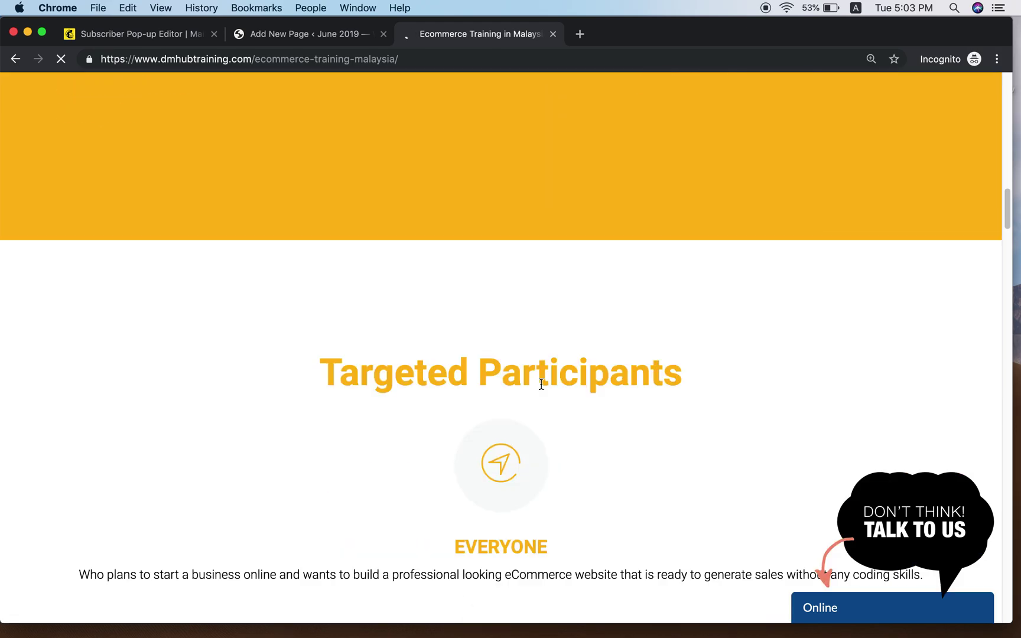
pyautogui.scroll(-15, 542, 387)
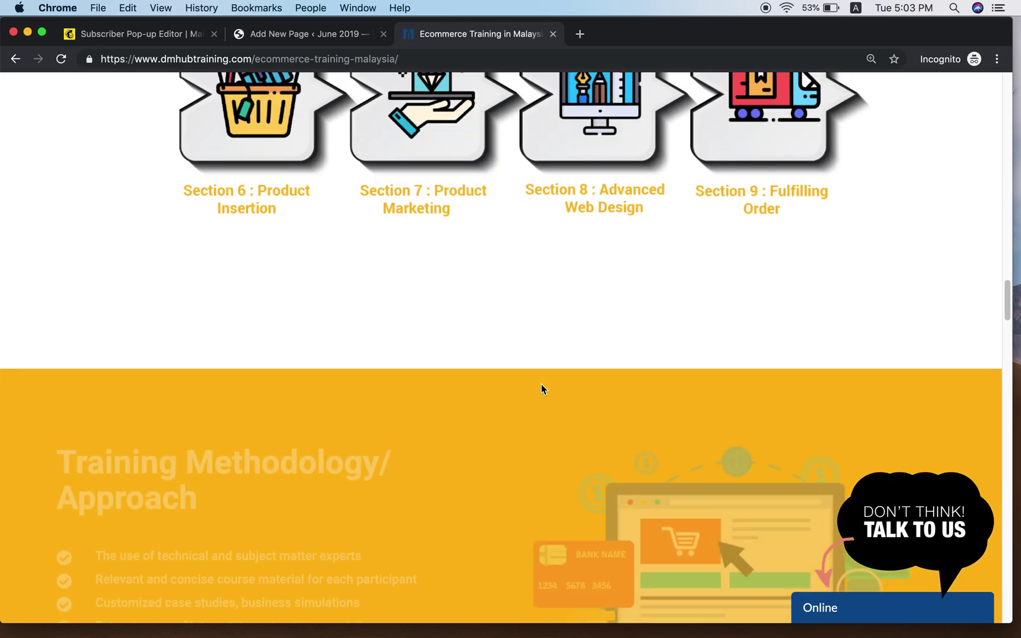
pyautogui.scroll(-15, 542, 390)
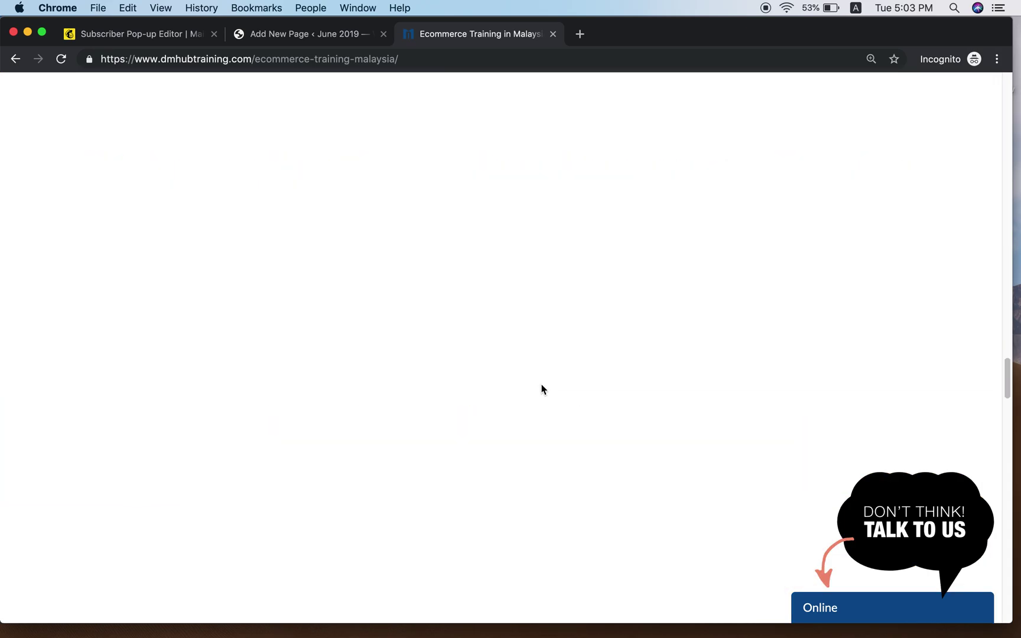
pyautogui.scroll(12, 542, 389)
pyautogui.scroll(15, 542, 390)
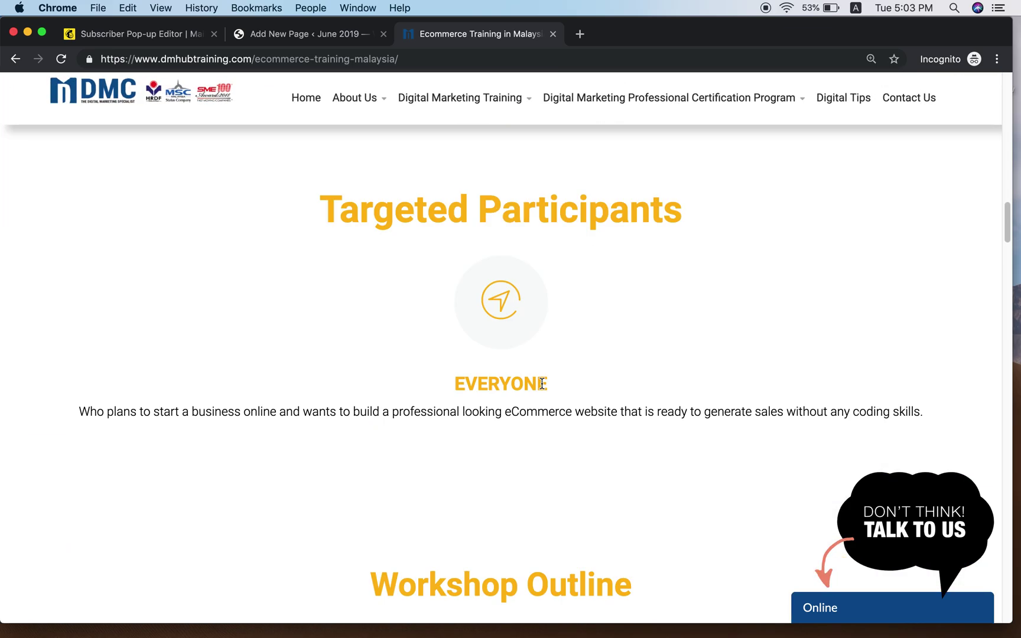
pyautogui.scroll(15, 542, 384)
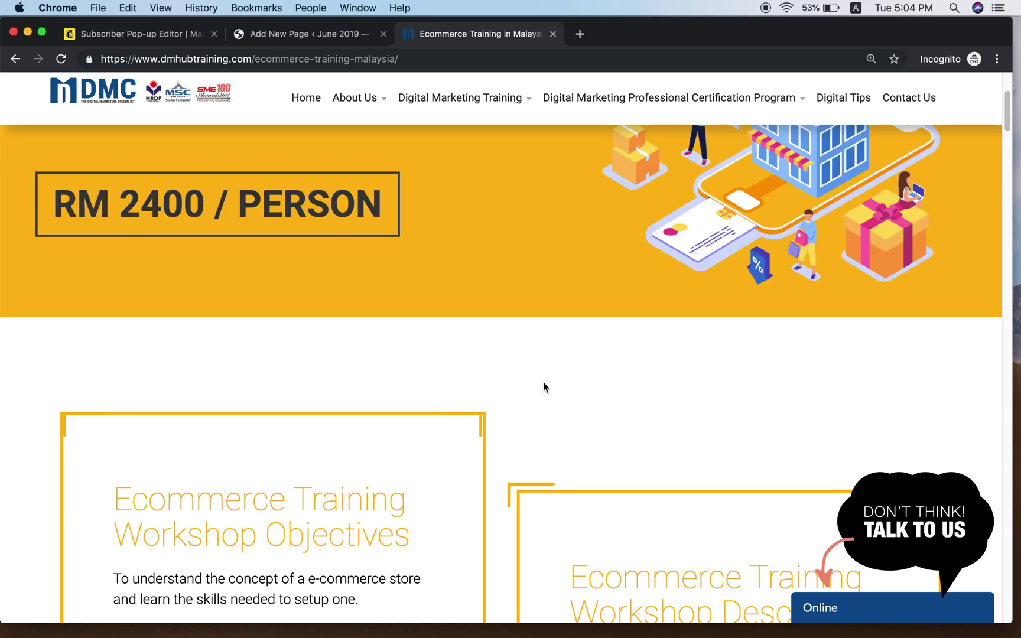
# Copy the Ecommerce Training Workshop Objectives heading and paragraph from the training page into the new WordPress page's content
pyautogui.scroll(-6, 544, 384)
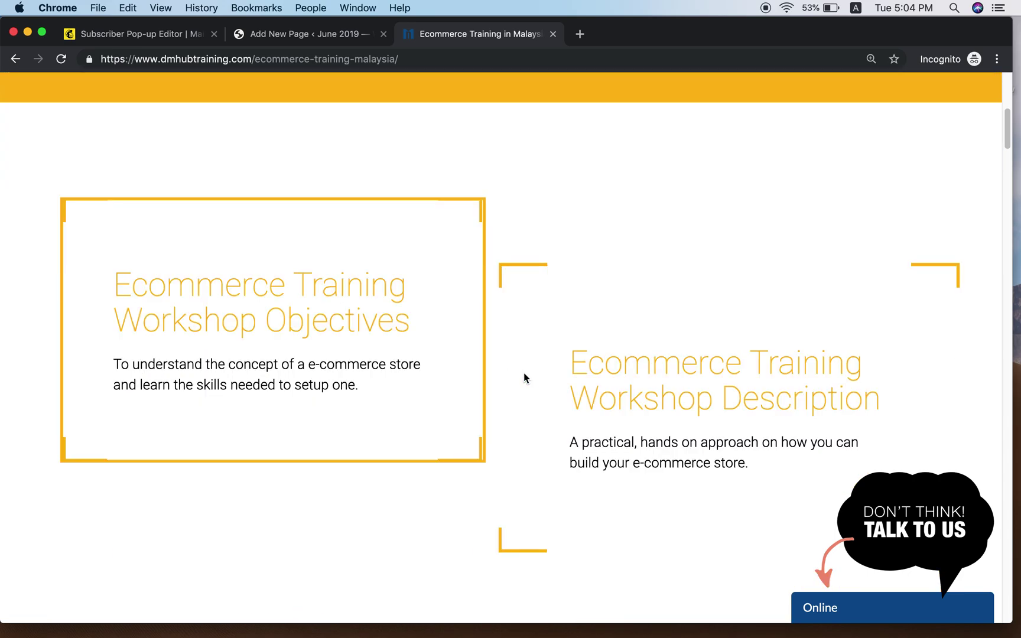
pyautogui.moveTo(118, 283); pyautogui.dragTo(384, 383)
pyautogui.press('super+c')
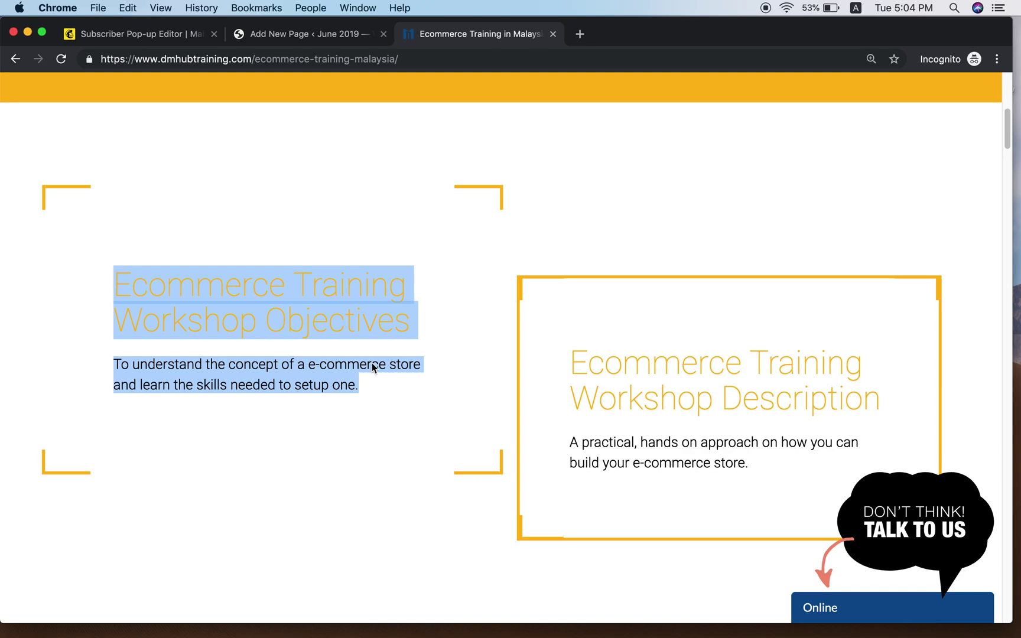
pyautogui.click(278, 33)
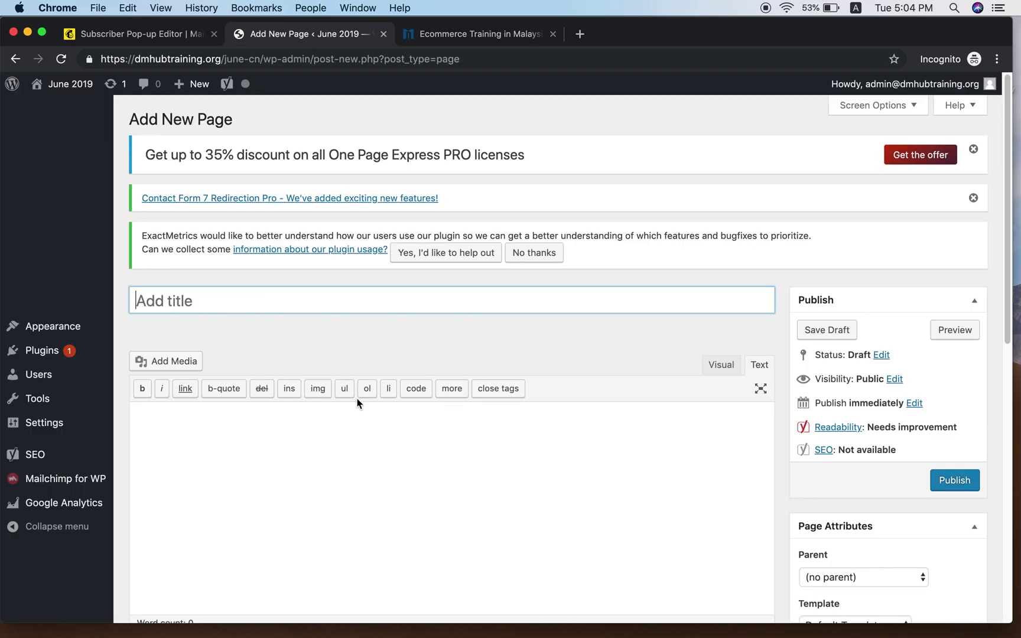
pyautogui.click(255, 422)
pyautogui.press('super+v')
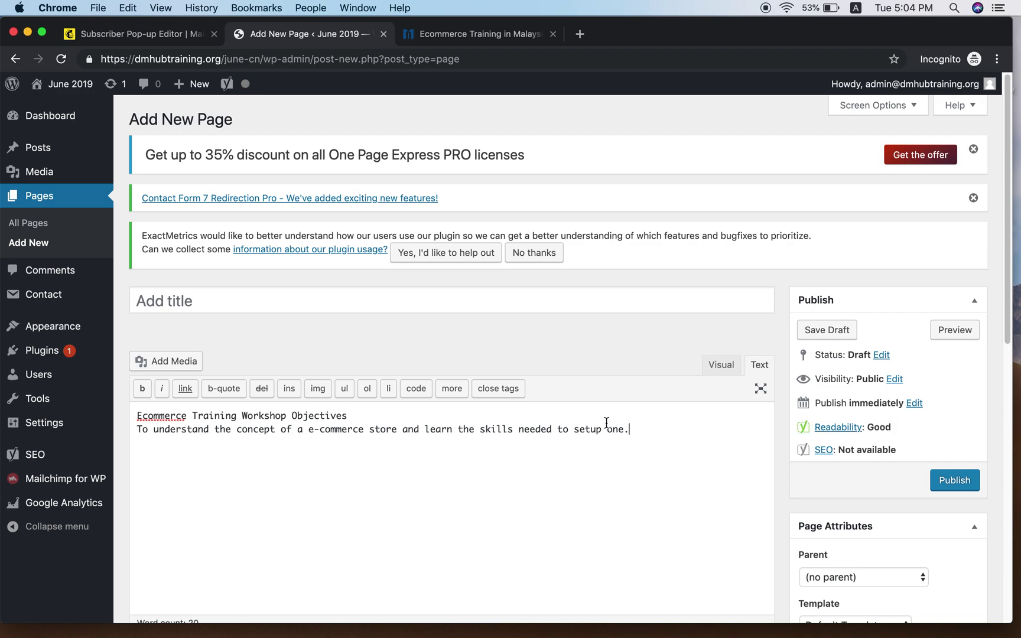
# Copy the Ecommerce Training Workshop Description heading and paragraph into the WordPress page, separated by a blank line below the objectives
pyautogui.click(487, 28)
pyautogui.moveTo(571, 358); pyautogui.dragTo(777, 468)
pyautogui.press('super+c')
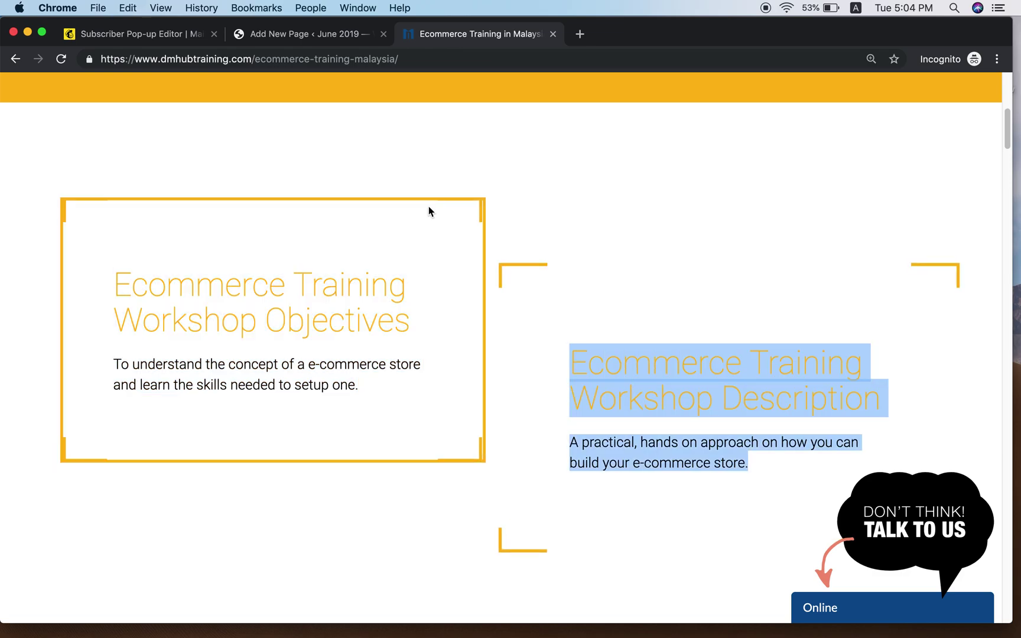
pyautogui.click(340, 39)
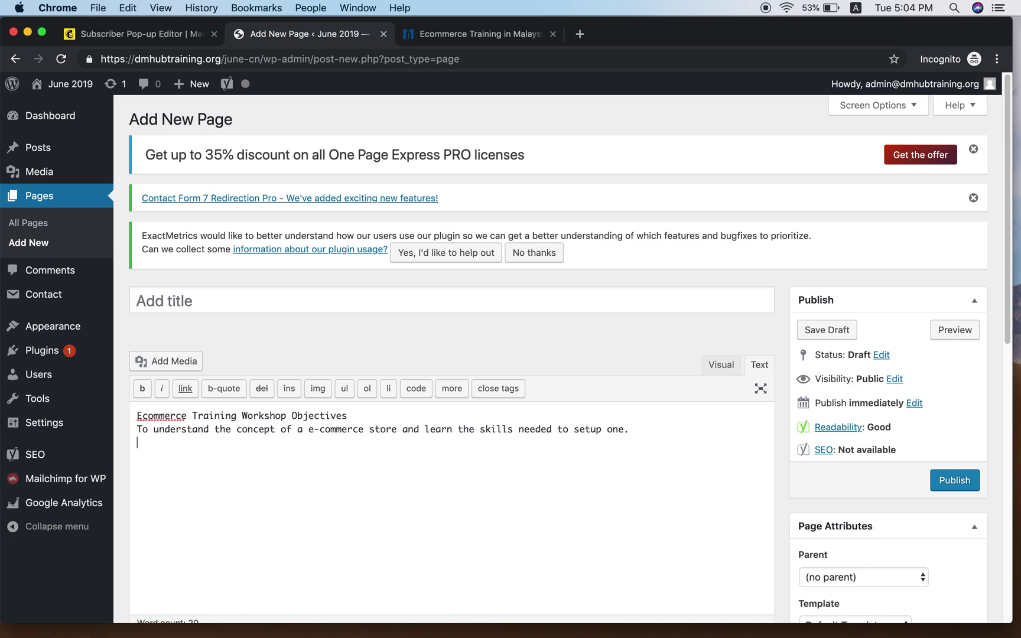
pyautogui.press('Return')
pyautogui.press('Return')
pyautogui.press('super+v')
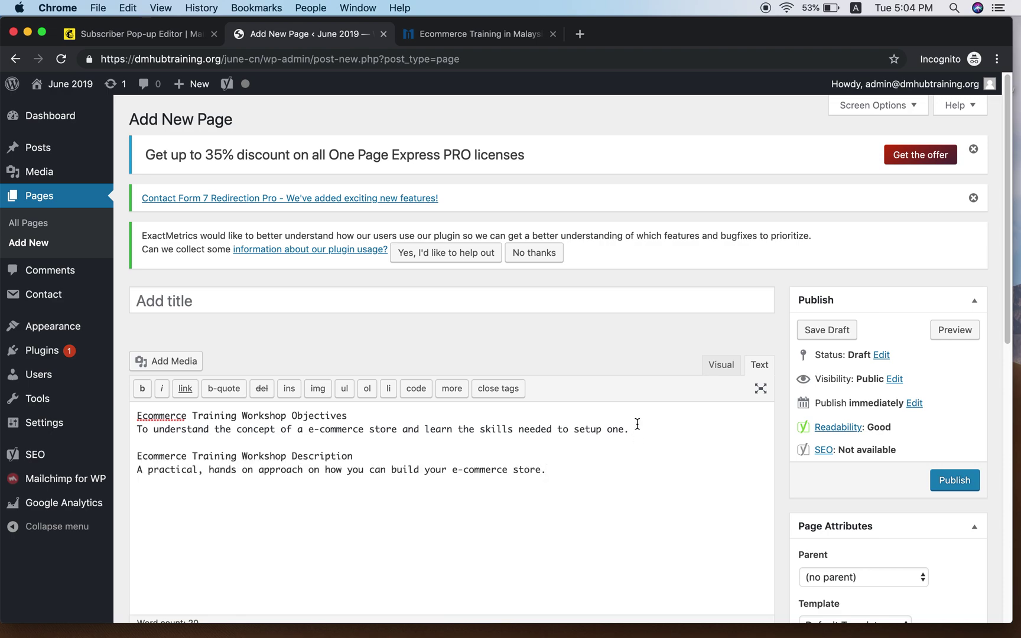
# Title the new page "ECommerce Training"
pyautogui.click(196, 299)
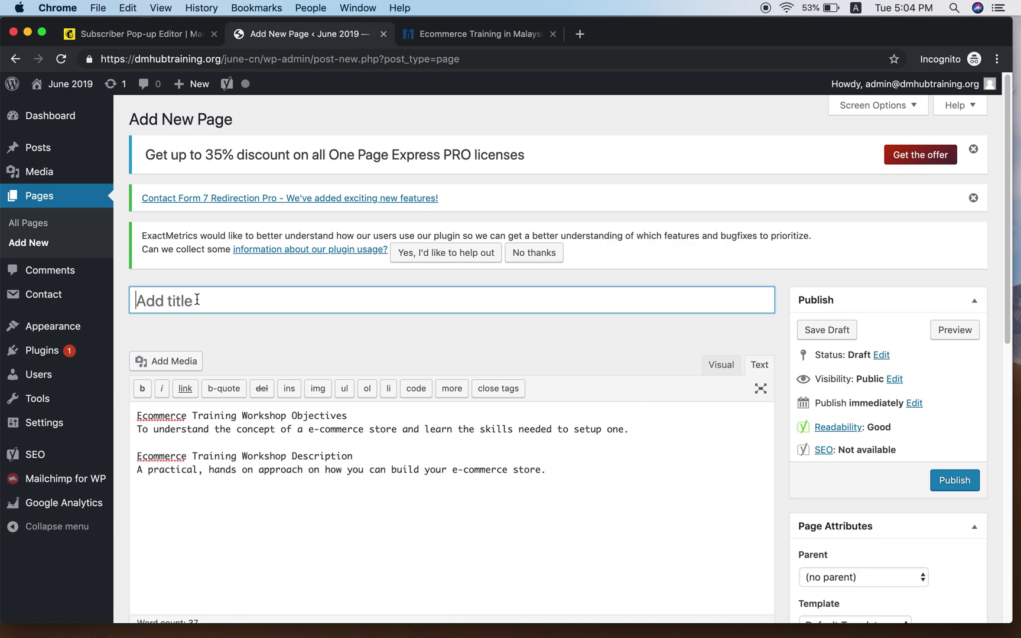
pyautogui.write('E')
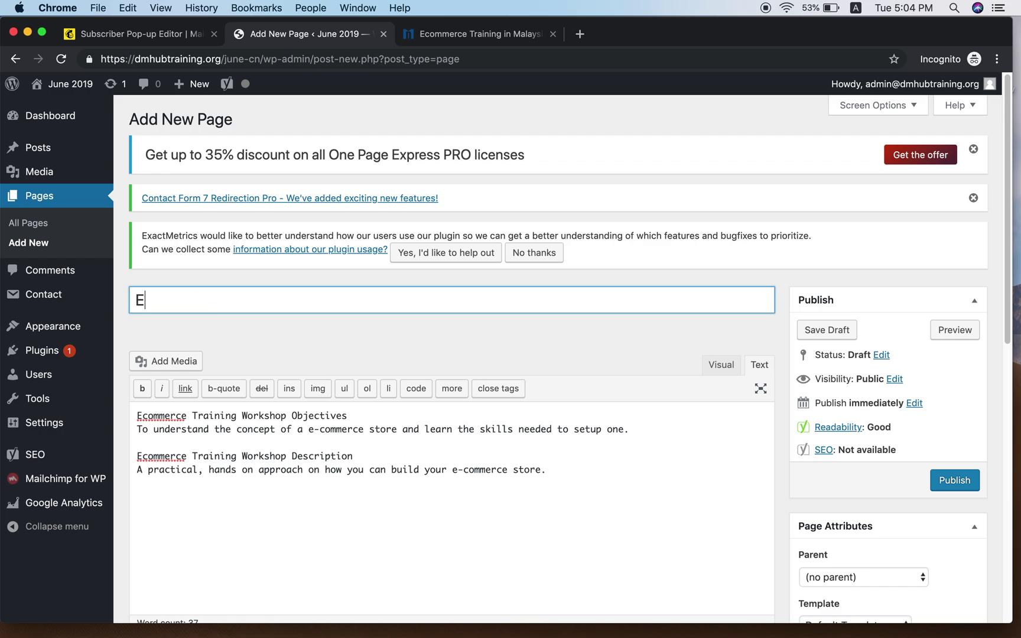
pyautogui.write('Commerce')
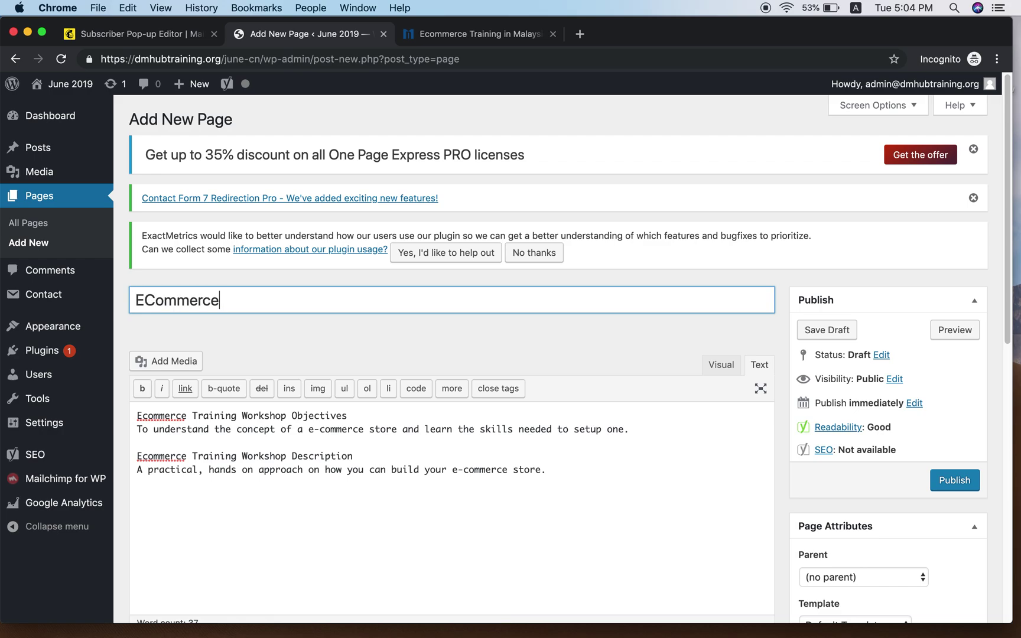
pyautogui.write(' CLas')
pyautogui.press('BackSpace')
pyautogui.press('BackSpace')
pyautogui.press('BackSpace')
pyautogui.write('rai9ning')
pyautogui.doubleClick(260, 301)
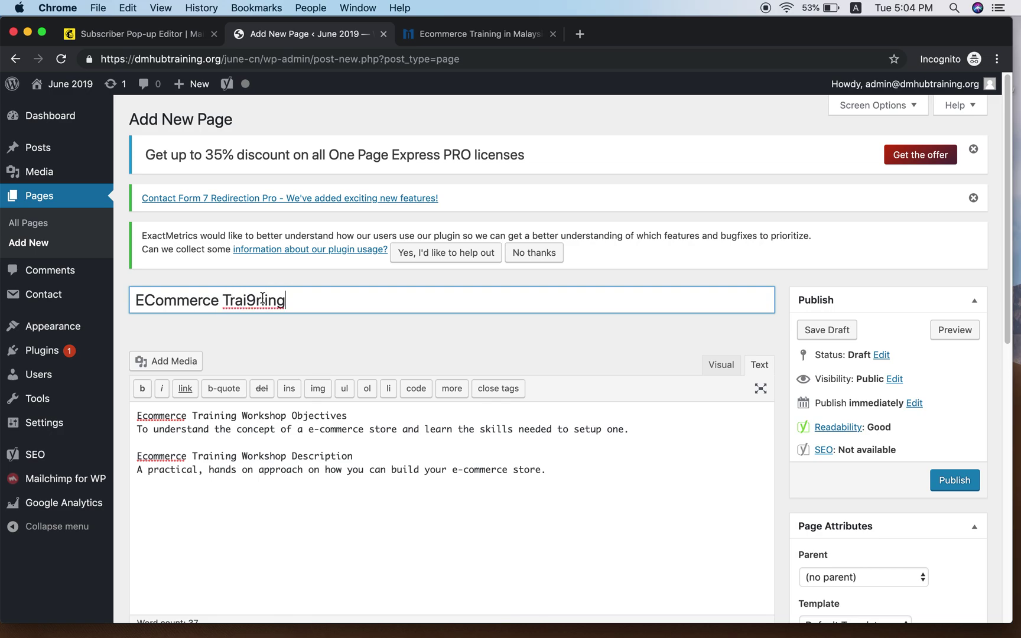
pyautogui.write('Training')
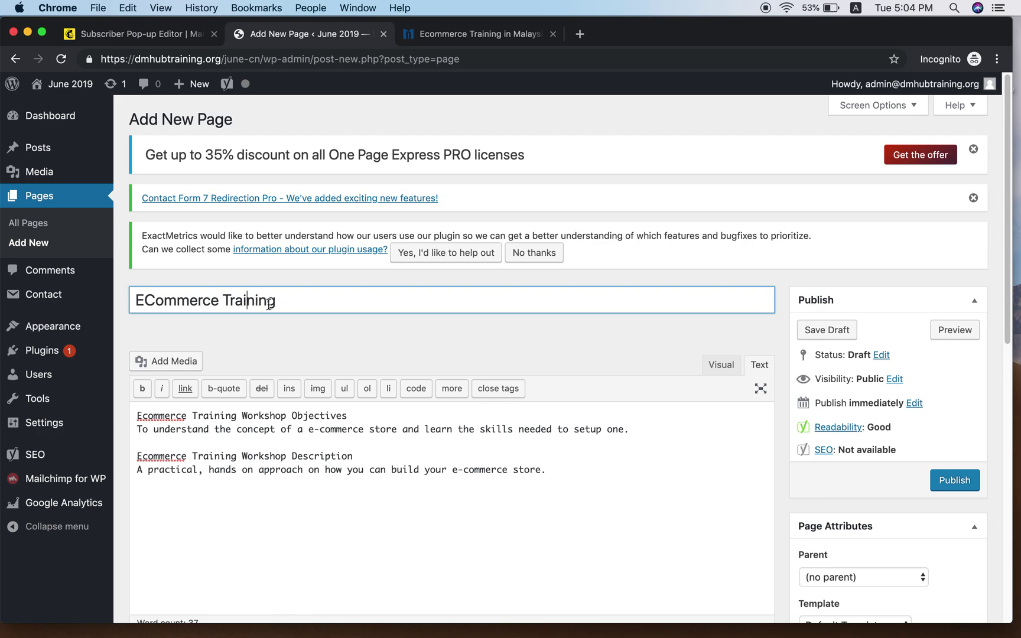
pyautogui.click(345, 335)
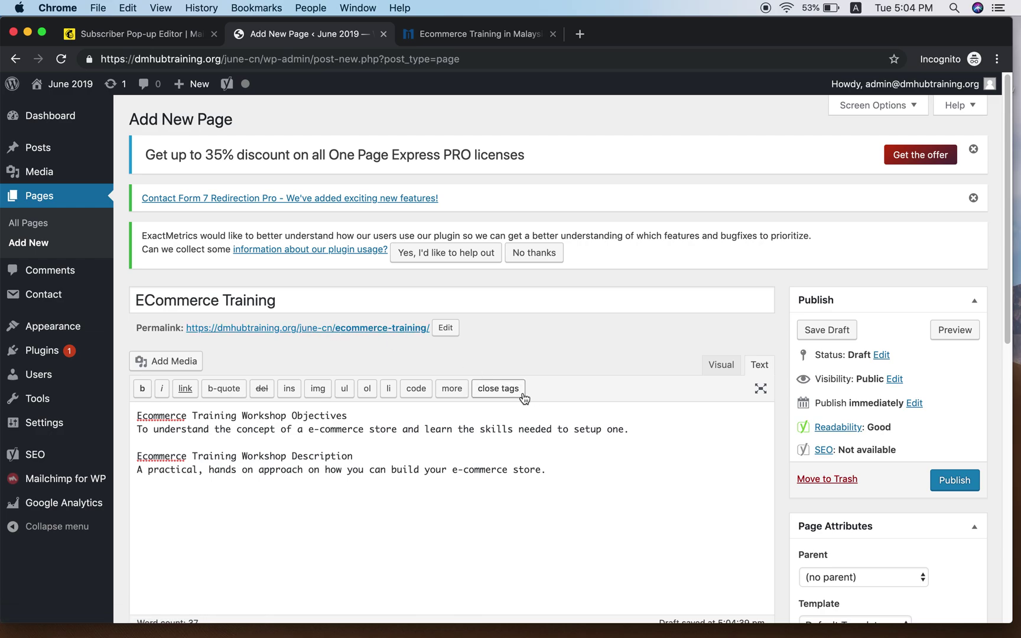
# Insert the orange RM 2400 / PERSON banner from the media library above the Workshop Objectives text, followed by a blank line
pyautogui.scroll(-2, 524, 393)
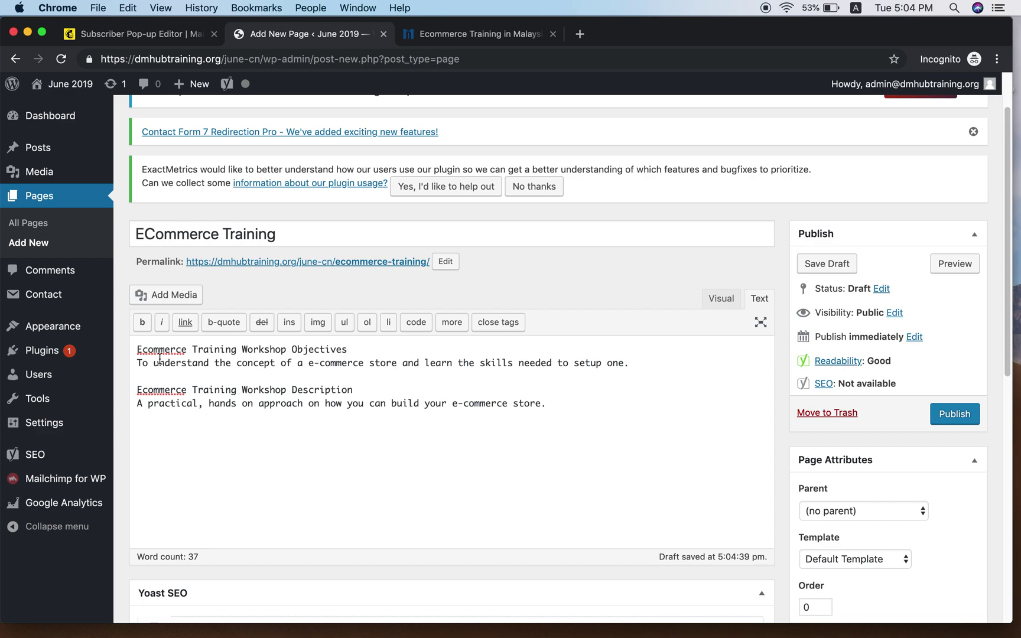
pyautogui.click(183, 298)
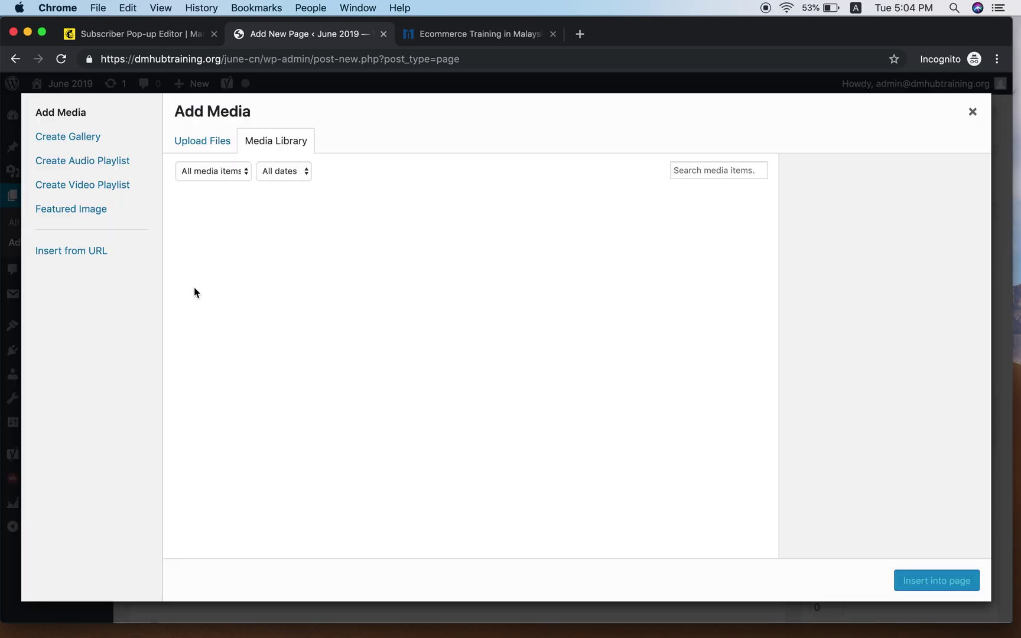
pyautogui.click(246, 210)
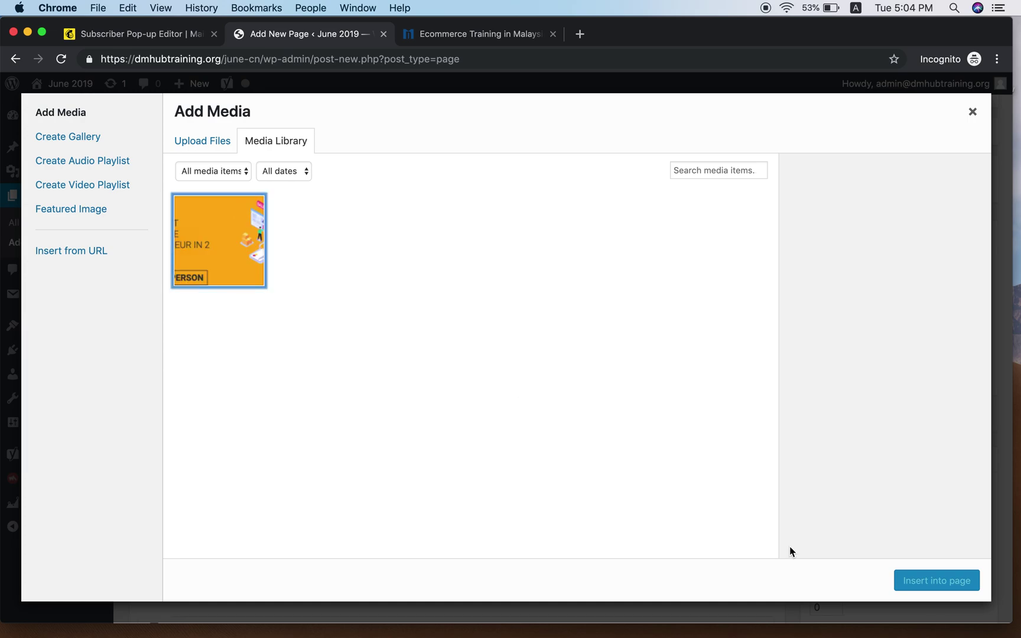
pyautogui.click(936, 582)
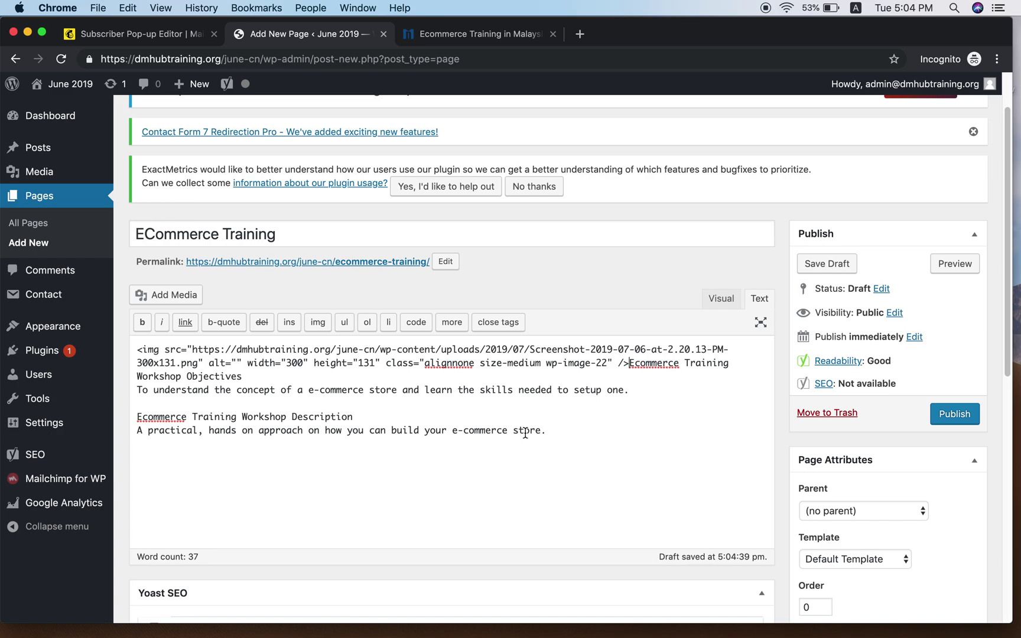
pyautogui.press('Return')
pyautogui.press('Return')
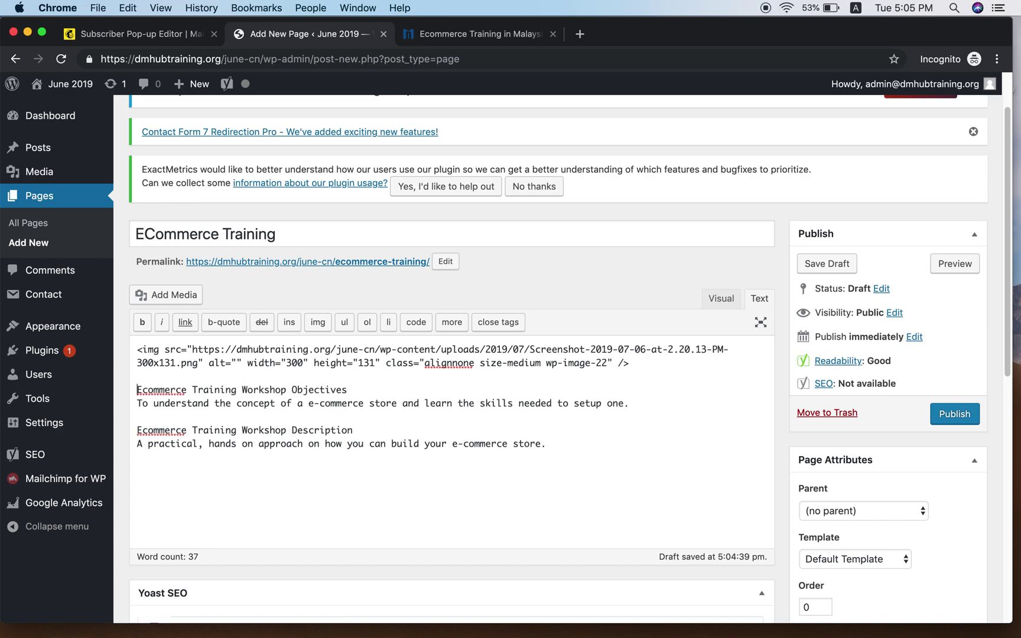
# Check the banner and text in the page's visual editing view and return to the HTML text view
pyautogui.click(726, 299)
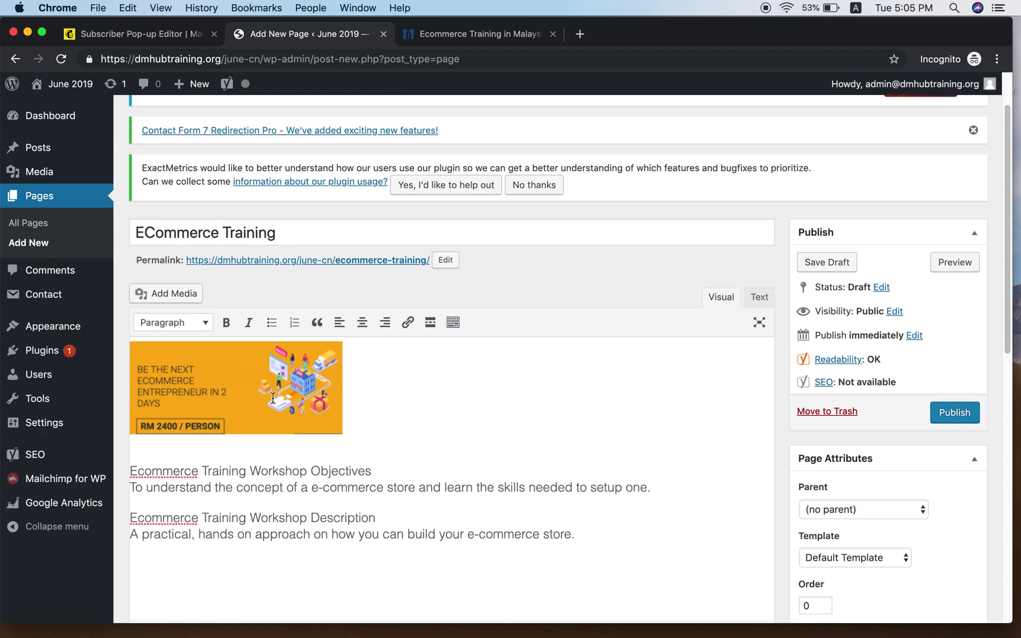
pyautogui.scroll(-1, 260, 388)
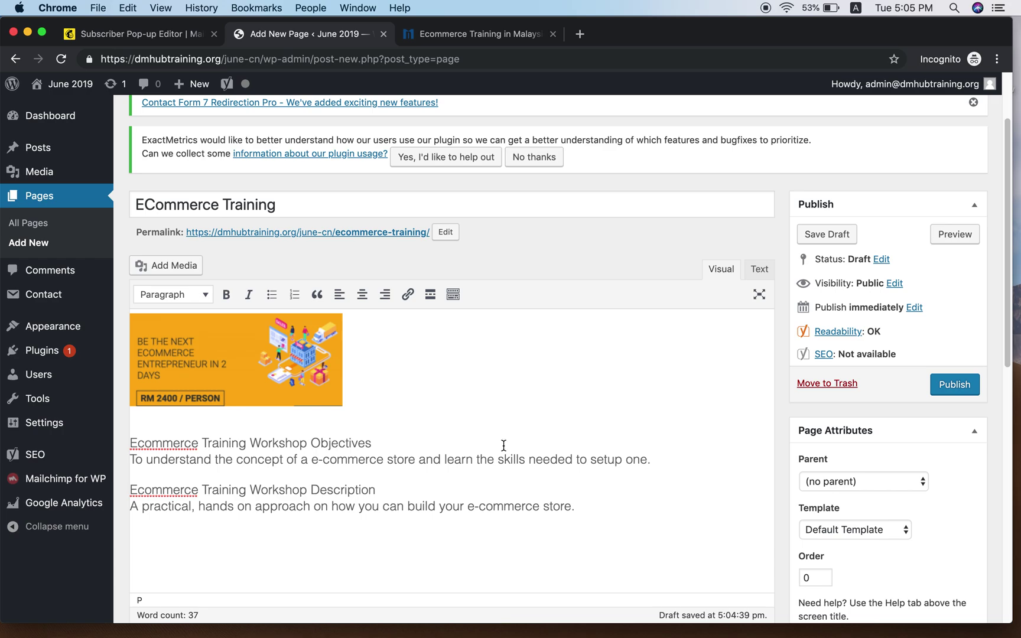
pyautogui.click(760, 275)
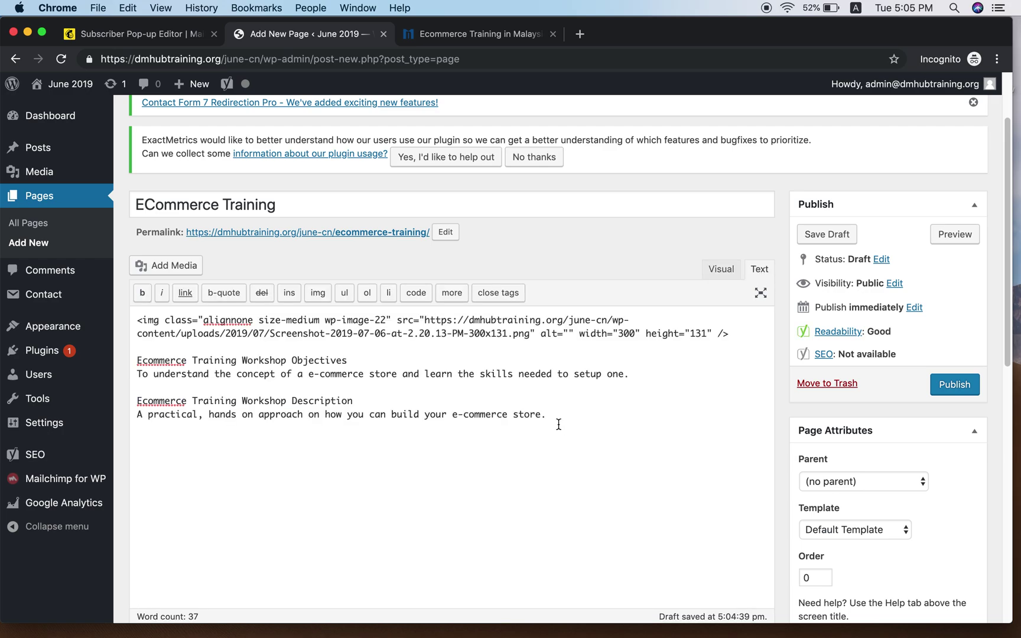
pyautogui.scroll(-2, 560, 422)
pyautogui.scroll(2, 564, 420)
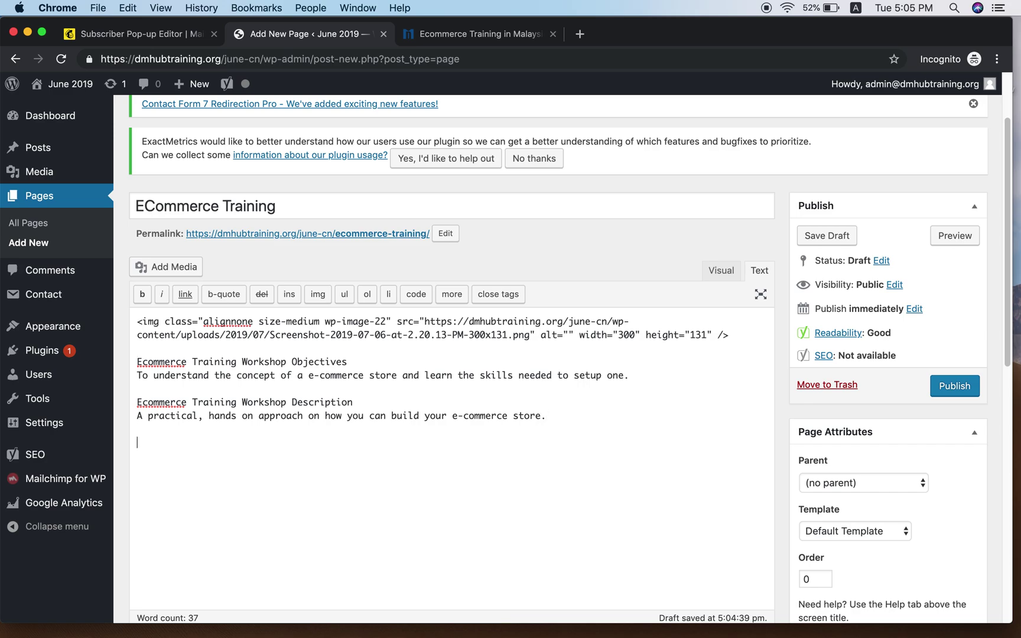
pyautogui.press('super+v')
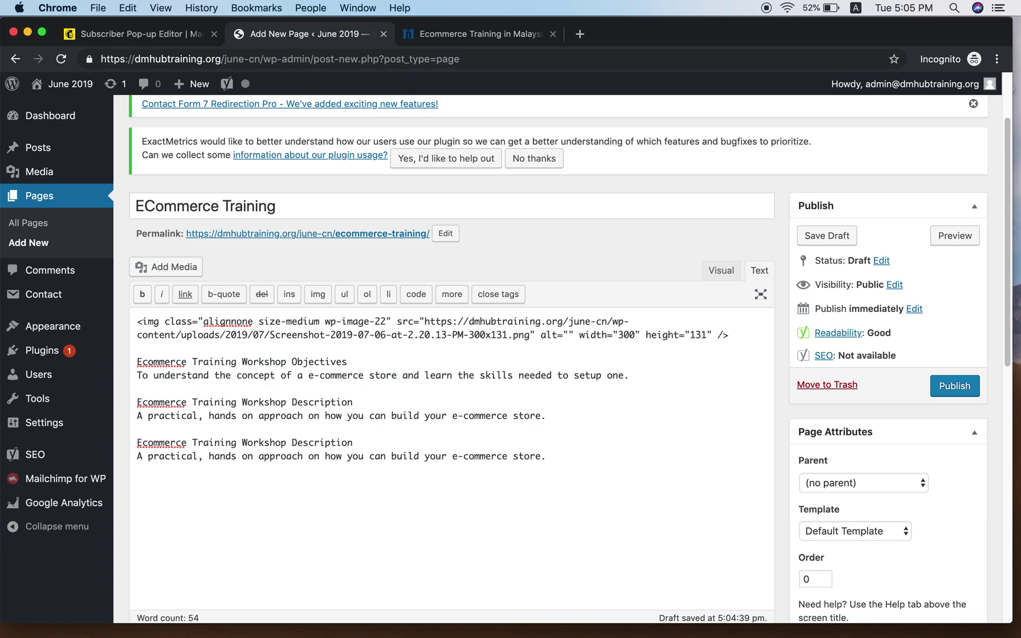
pyautogui.moveTo(545, 457); pyautogui.dragTo(121, 444)
pyautogui.press('BackSpace')
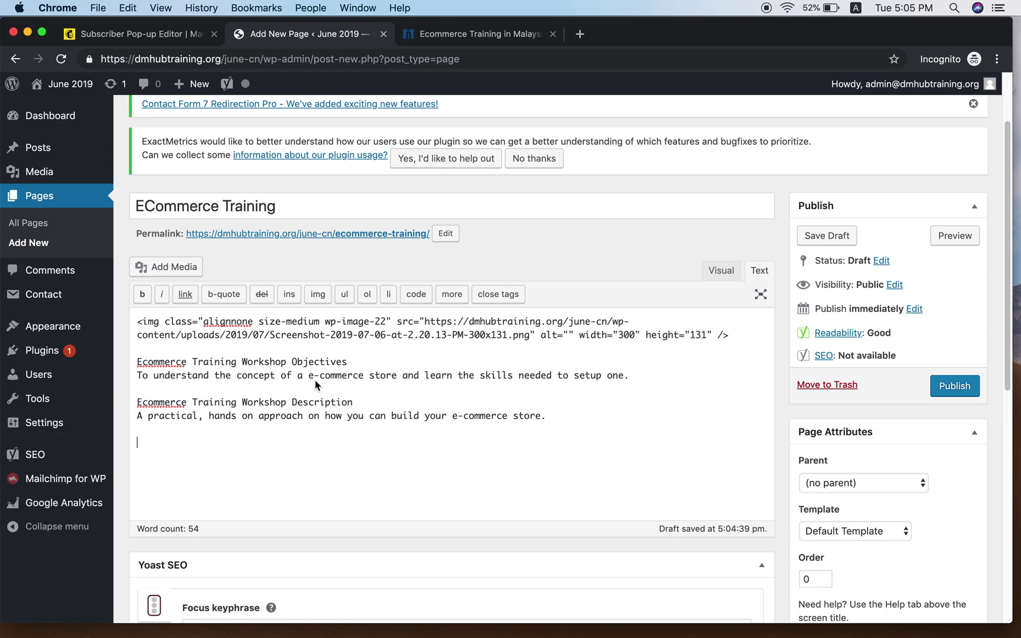
# Copy the pop-up form's embed script from Mailchimp and paste it below the Workshop Description text in the WordPress page
pyautogui.hotkey('ctrl', 'shift', 'Tab')
pyautogui.rightClick(389, 308)
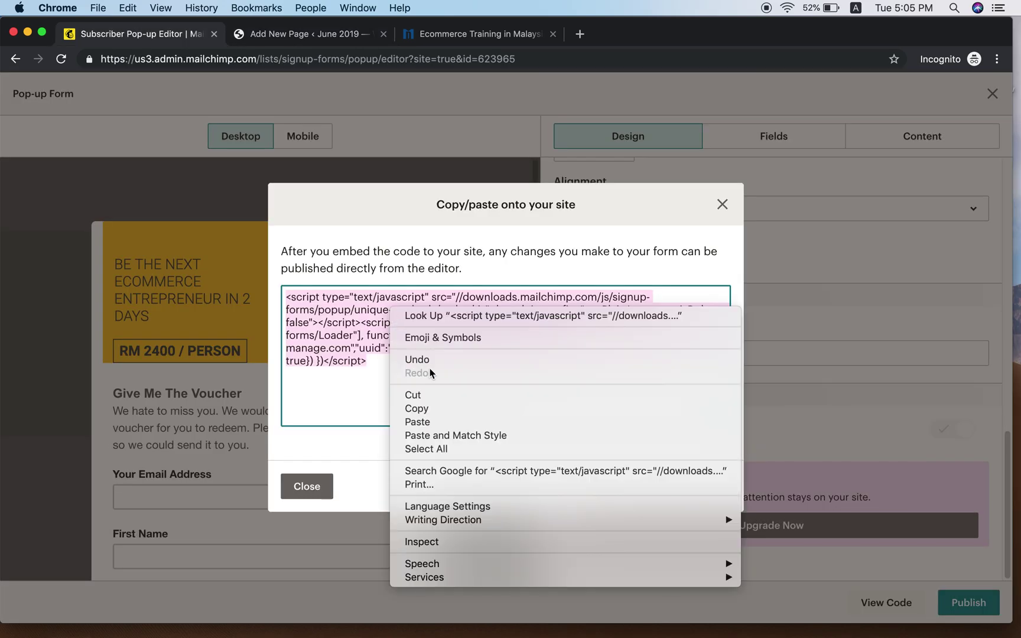
pyautogui.click(414, 408)
pyautogui.click(476, 43)
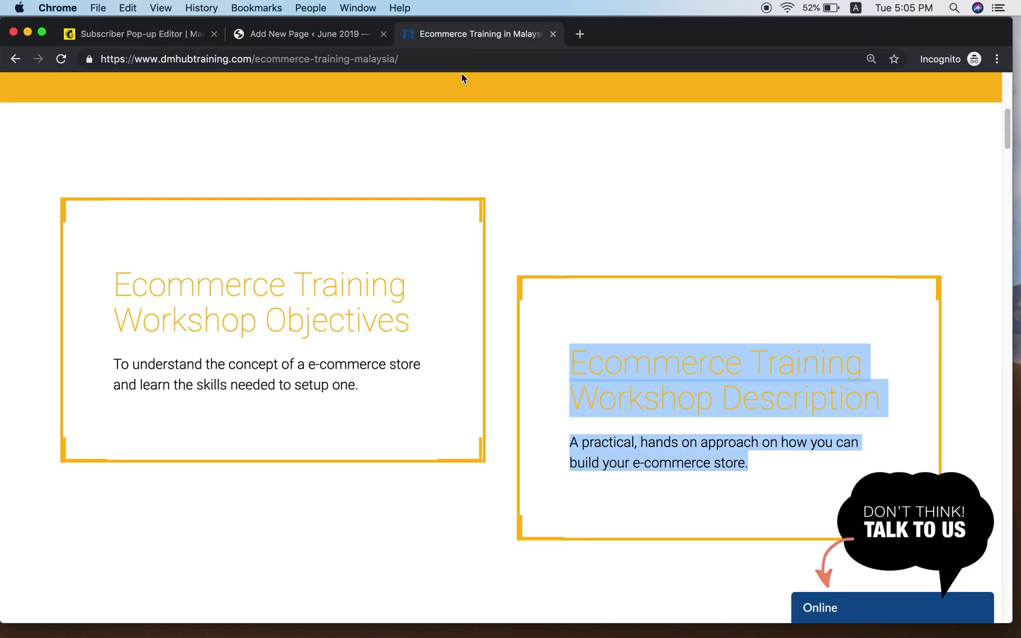
pyautogui.hotkey('ctrl', 'shift', 'Tab')
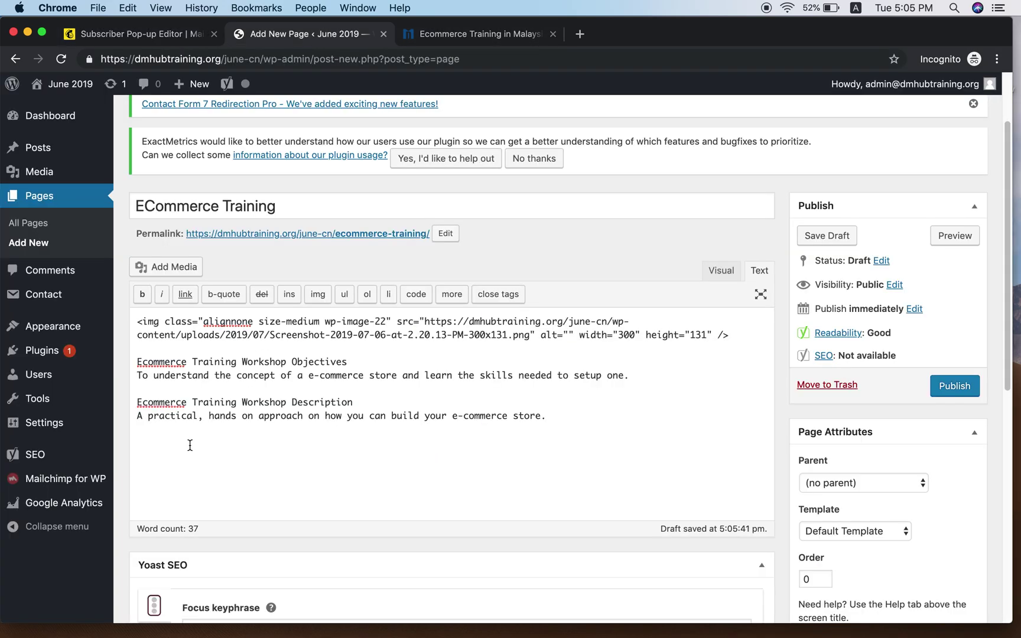
pyautogui.click(190, 445)
pyautogui.press('super+v')
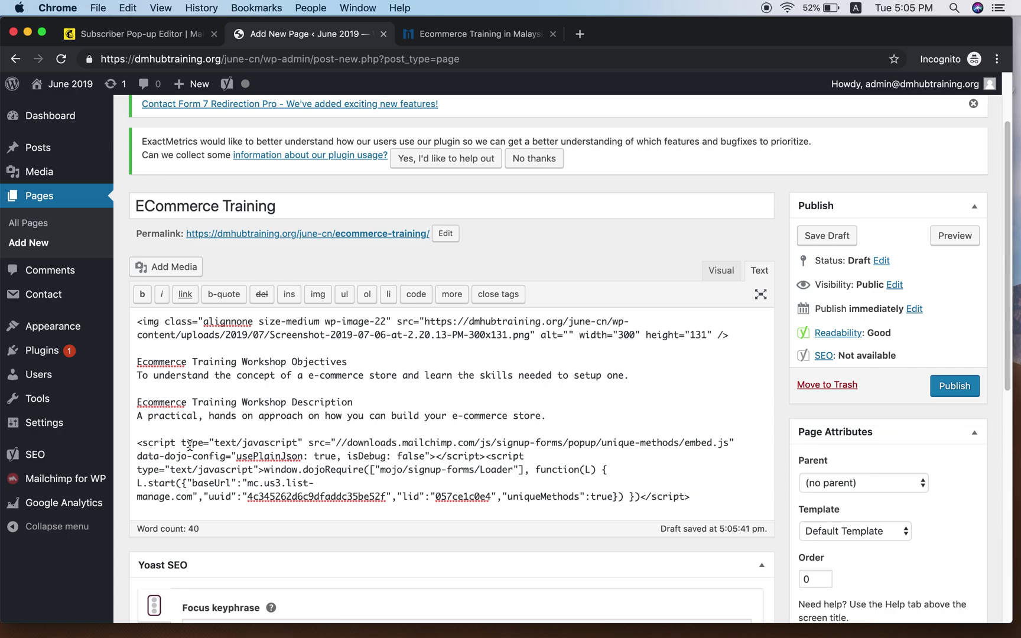
# Publish the ECommerce Training page and log out of WordPress from its live view
pyautogui.click(722, 270)
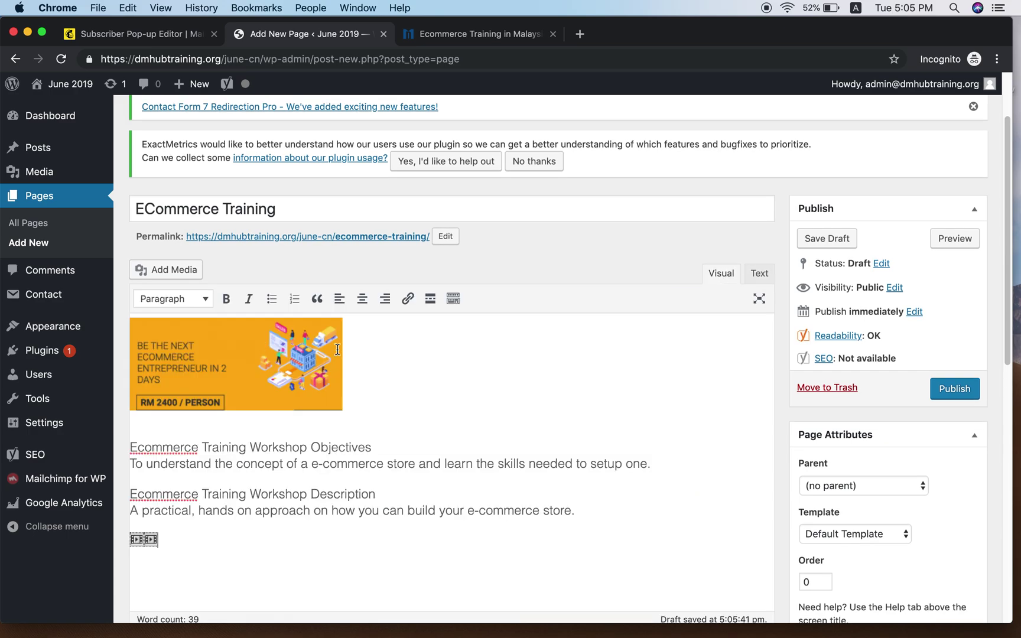
pyautogui.click(942, 394)
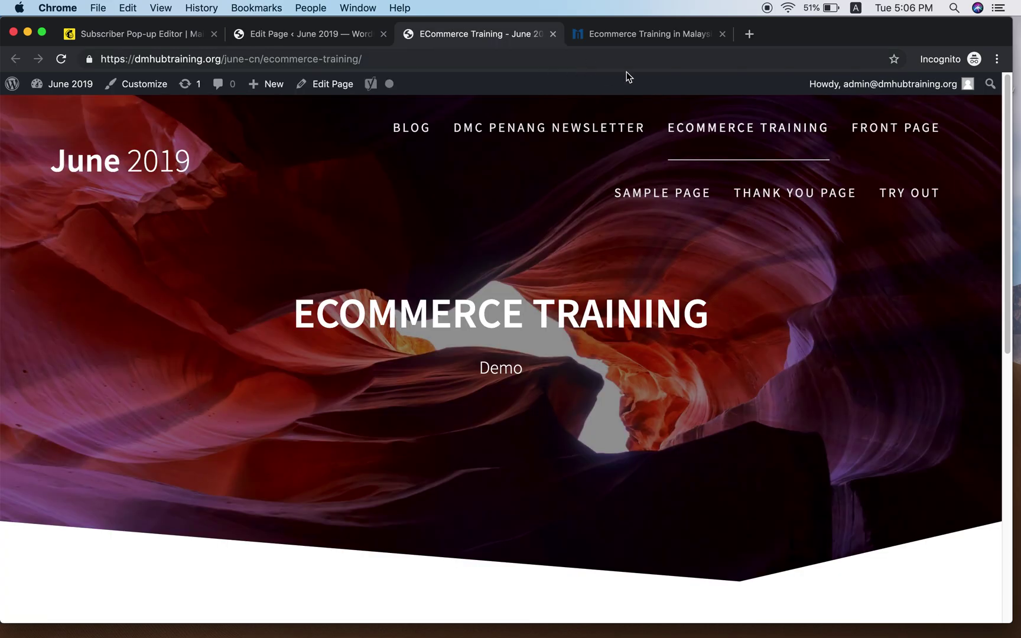
pyautogui.moveTo(942, 86)
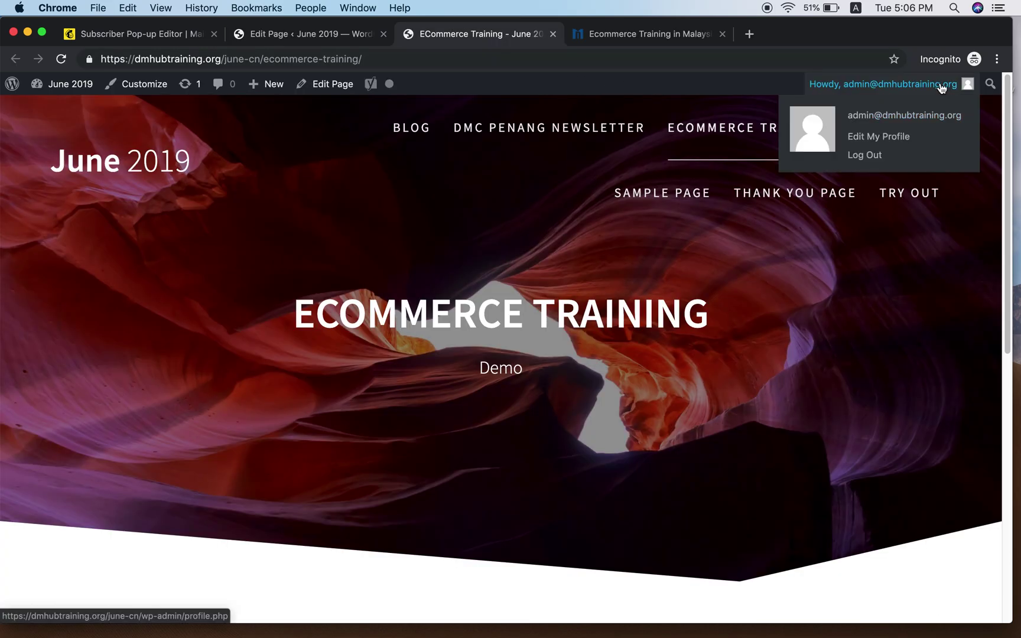
pyautogui.click(879, 157)
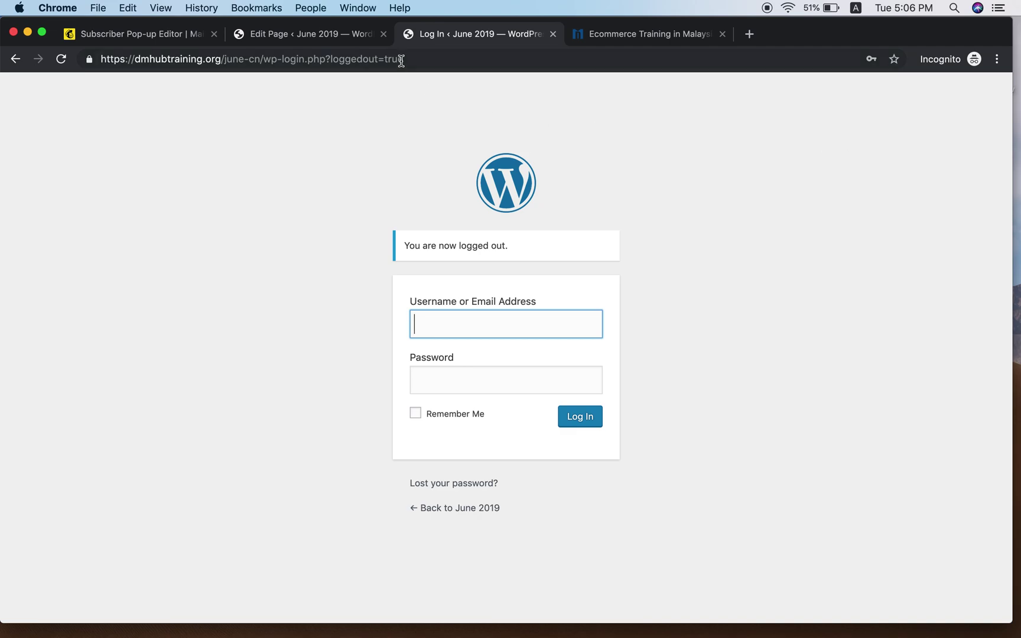
# Copy the ECommerce Training page's permalink from the WordPress page editor and open it in a new browser tab
pyautogui.click(401, 60)
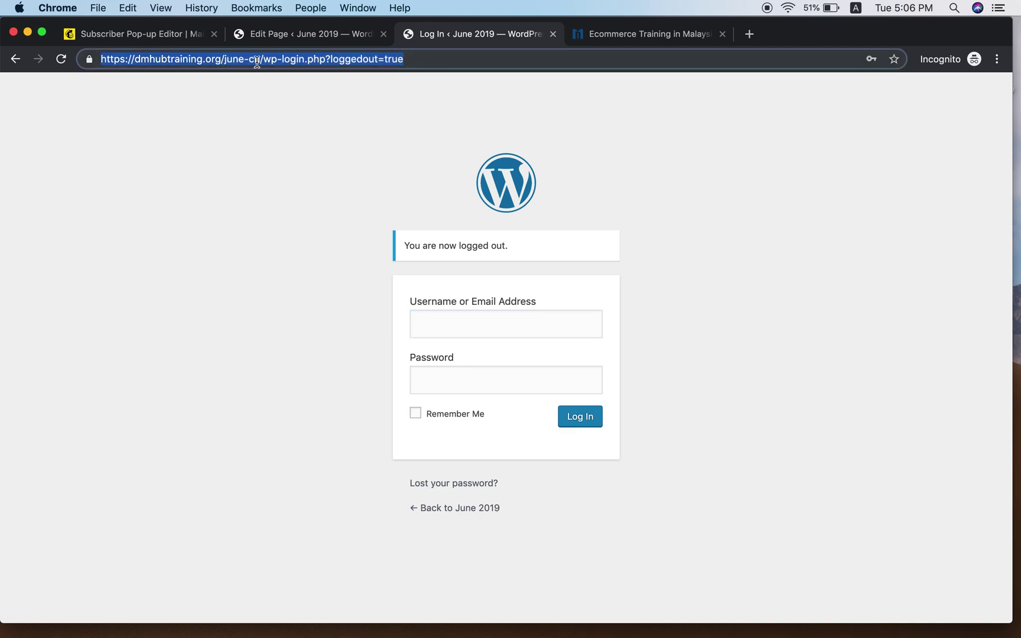
pyautogui.press('Escape')
pyautogui.click(308, 33)
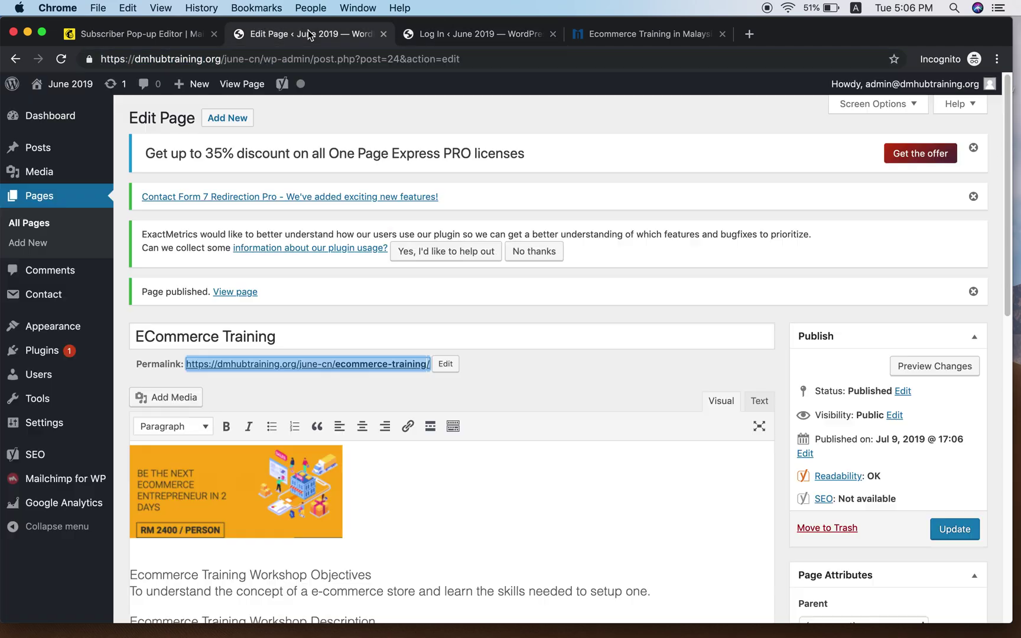
pyautogui.rightClick(372, 363)
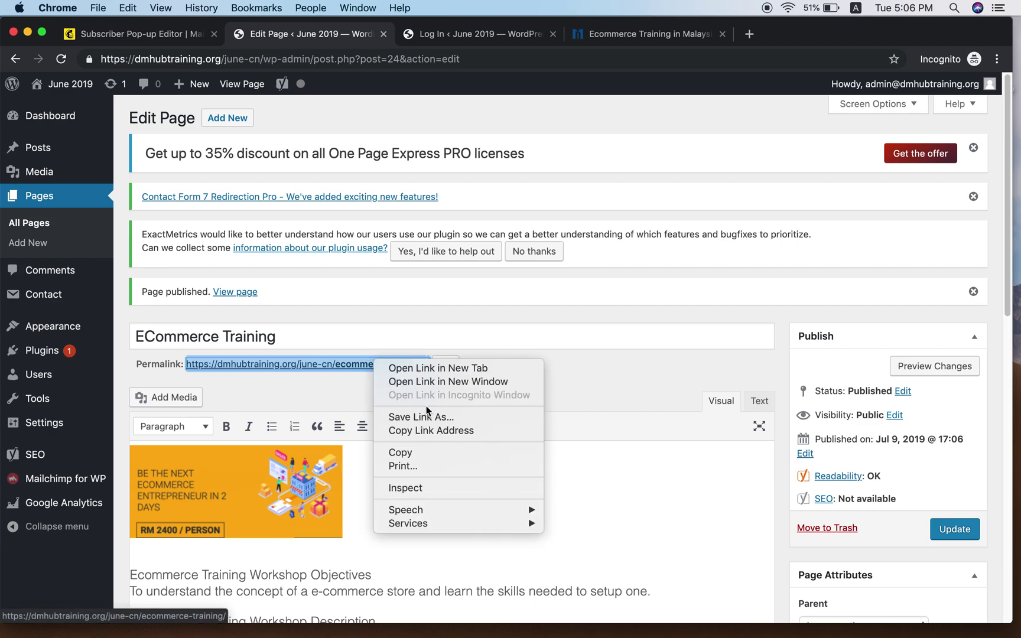
pyautogui.click(441, 452)
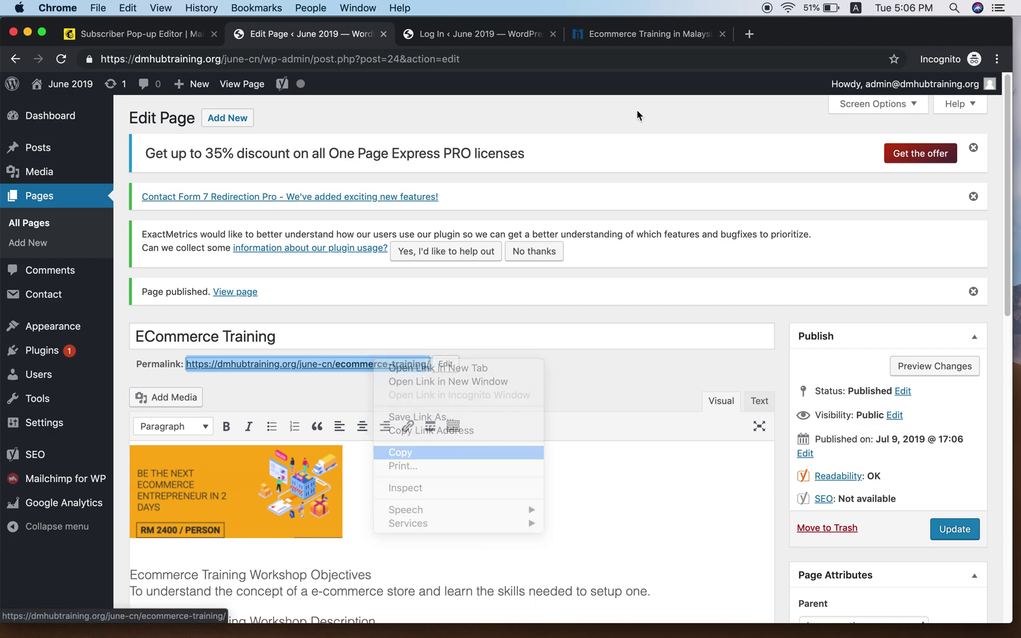
pyautogui.click(749, 33)
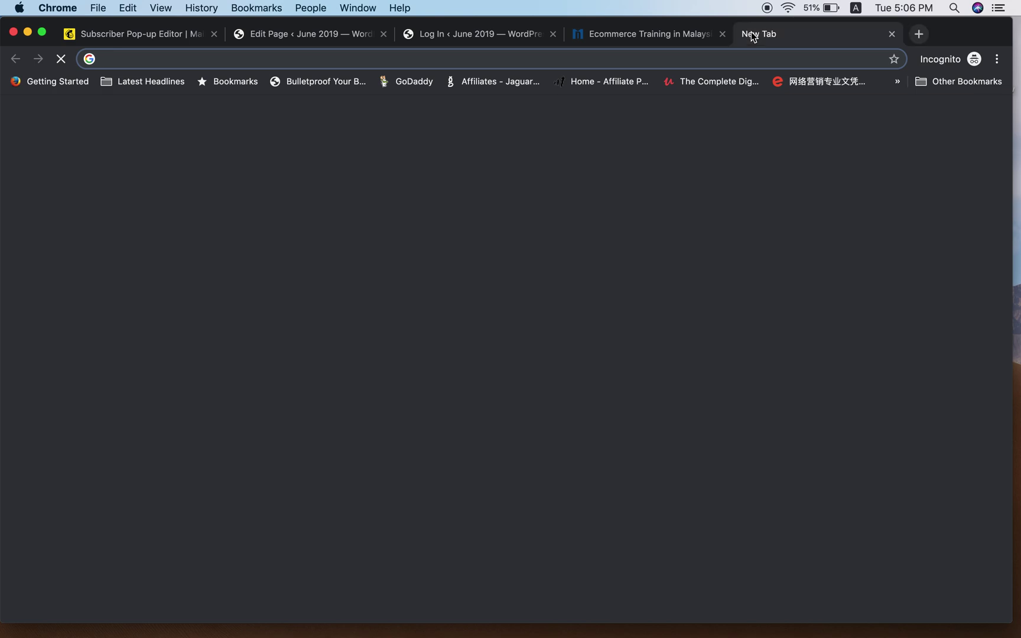
pyautogui.press('super+v')
pyautogui.press('Return')
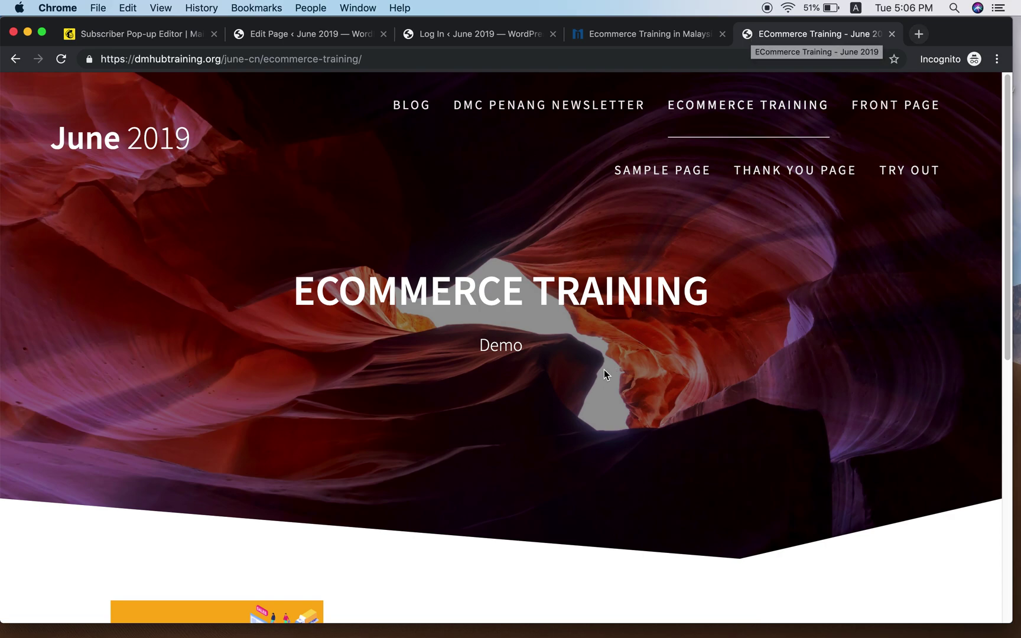
# Reload the live ECommerce Training page and look through its banner and workshop text for the pop-up
pyautogui.scroll(-7, 584, 348)
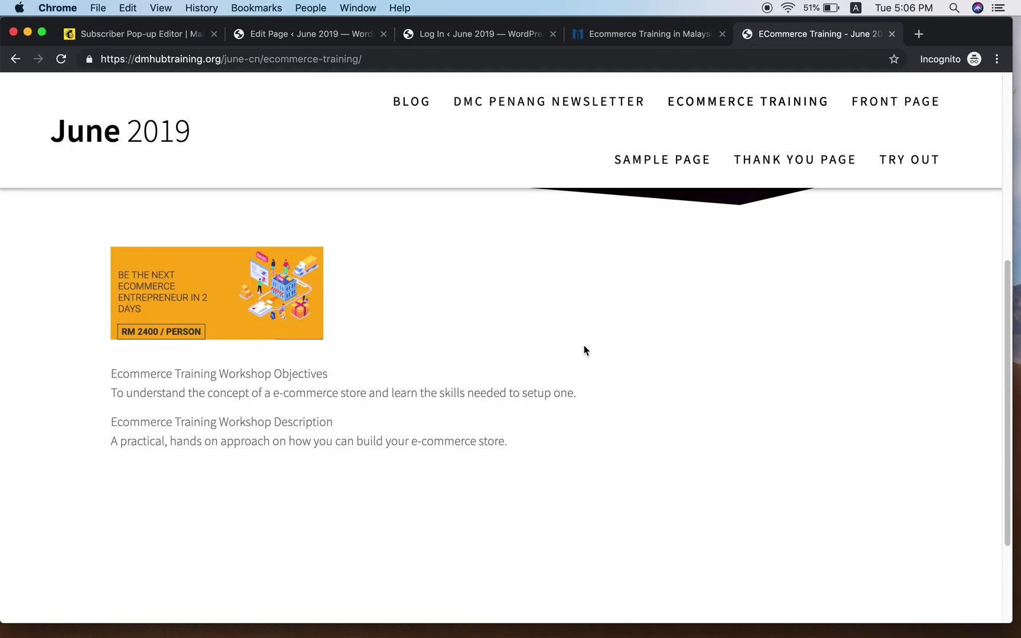
pyautogui.press('super+r')
pyautogui.scroll(-9, 585, 350)
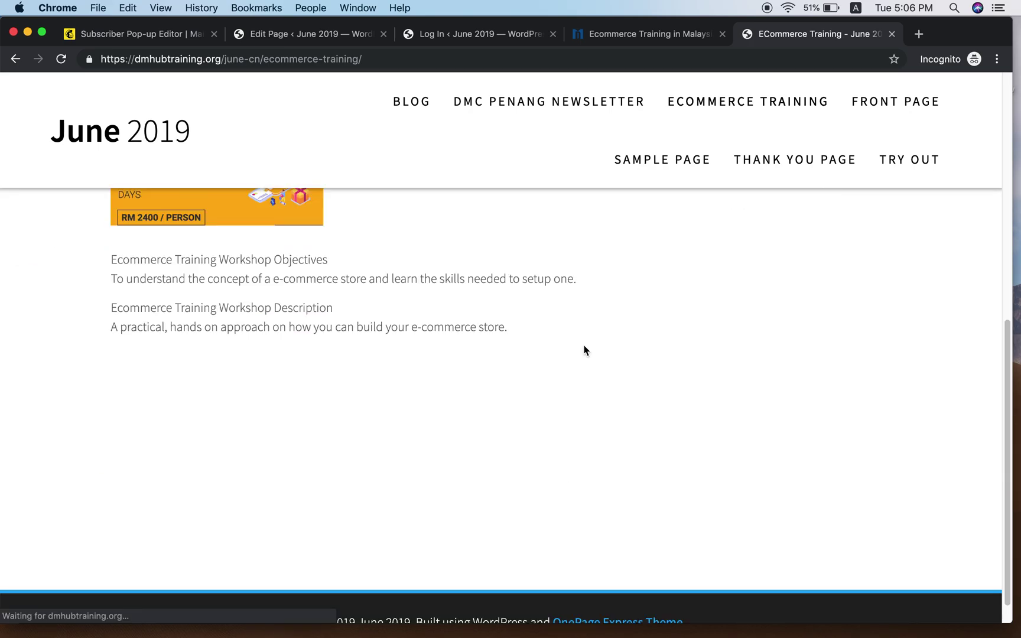
pyautogui.scroll(8, 585, 350)
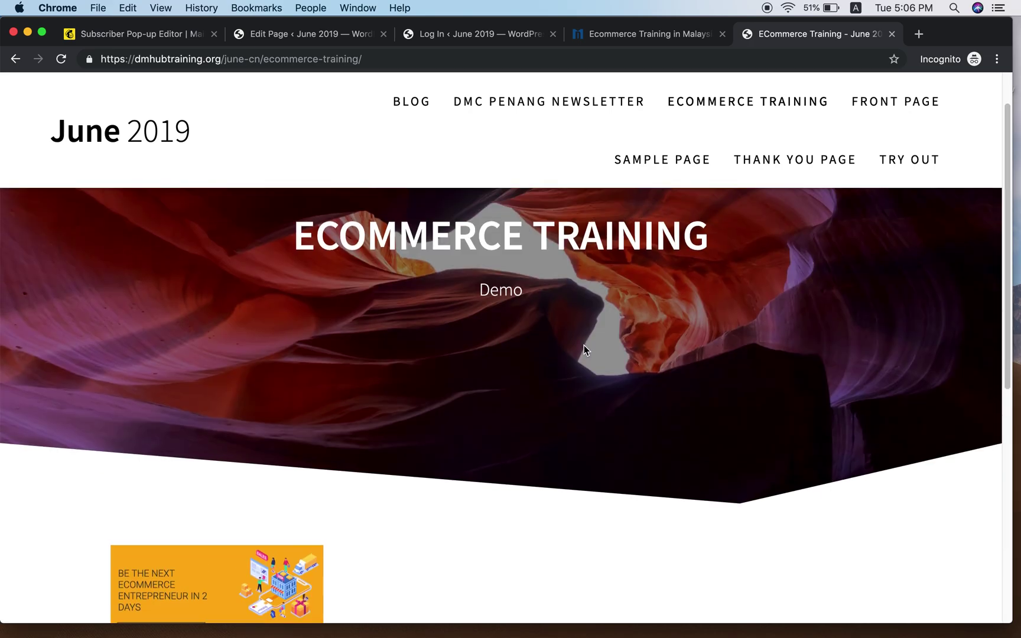